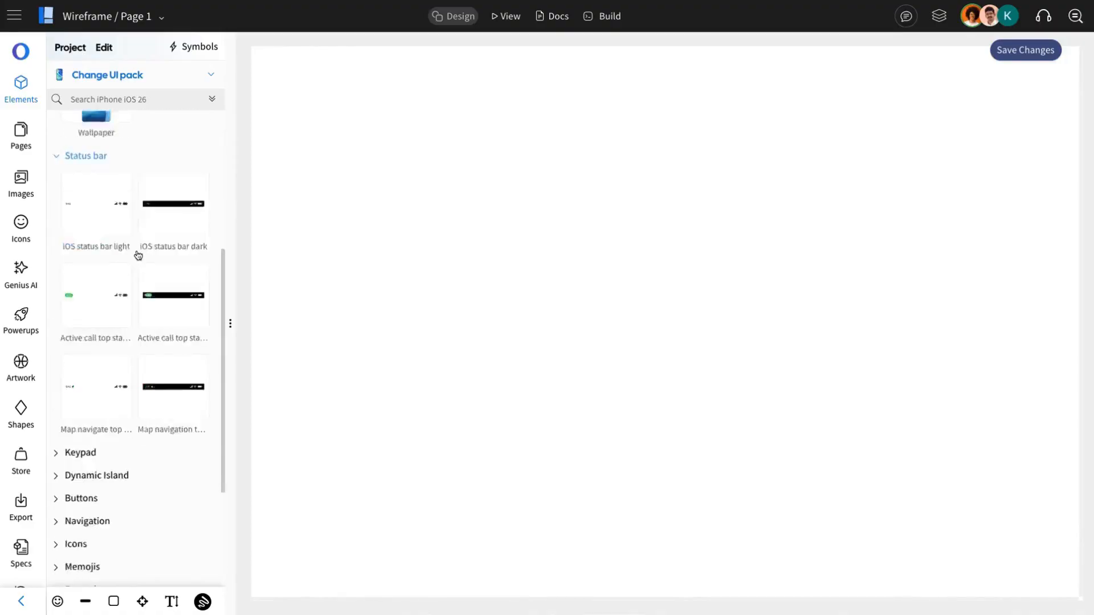
Step: Browse the iPhone iOS 26 pack's status bar, Dynamic Island, button, navigation, icon and Memoji elements
scroll(131, 269, "down", 3)
left_click(131, 268)
scroll(133, 308, "down", 4)
left_click(133, 308)
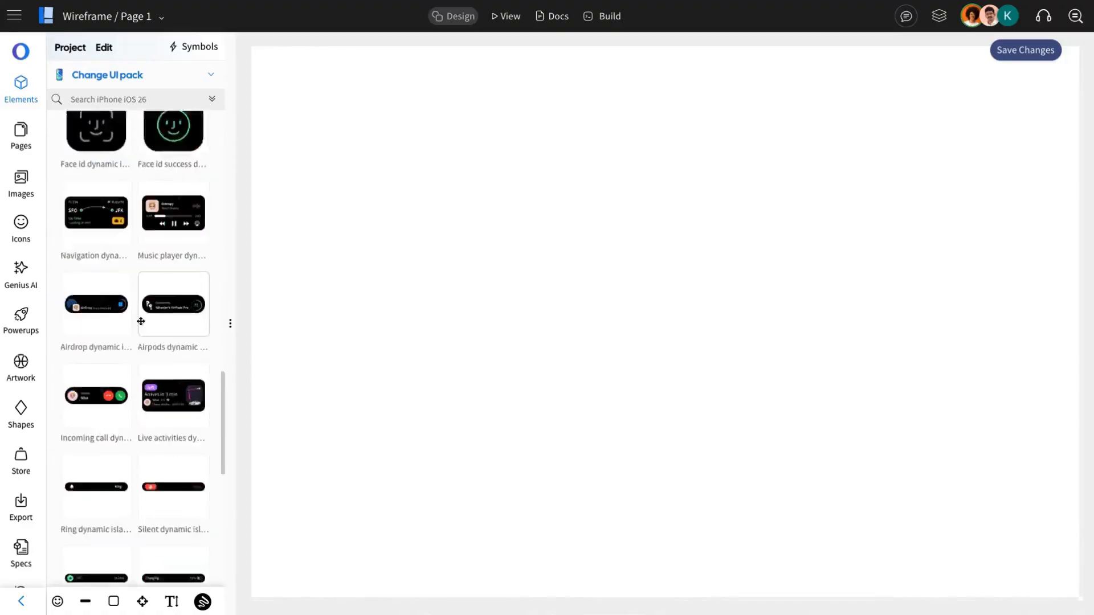
scroll(139, 319, "down", 5)
left_click(124, 322)
scroll(132, 325, "down", 4)
left_click(130, 333)
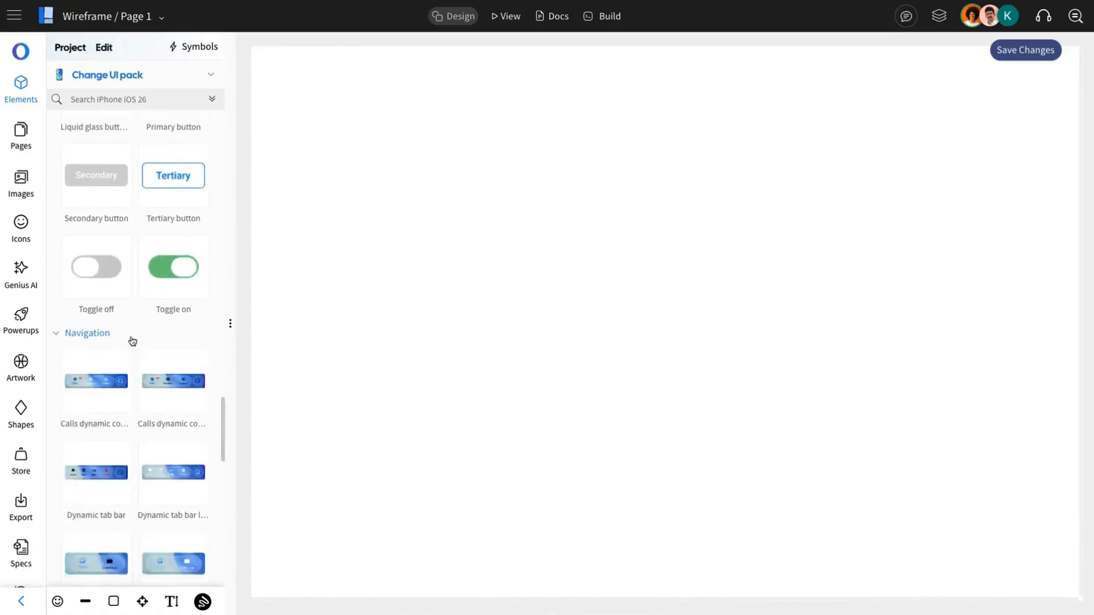
scroll(129, 333, "down", 10)
left_click(118, 366)
scroll(131, 359, "down", 15)
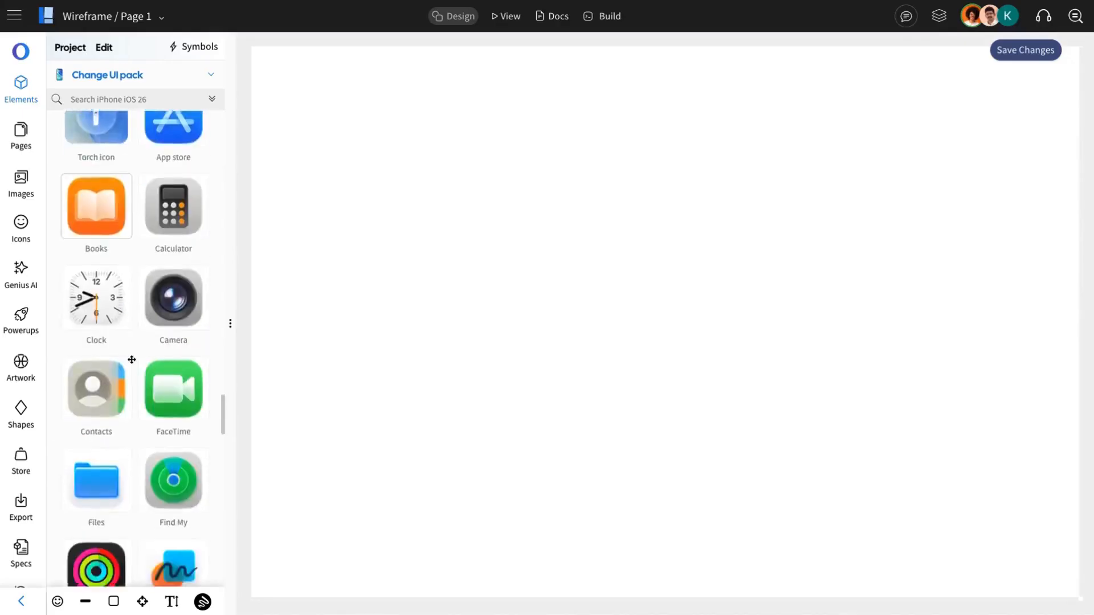
left_click(110, 384)
scroll(132, 376, "down", 8)
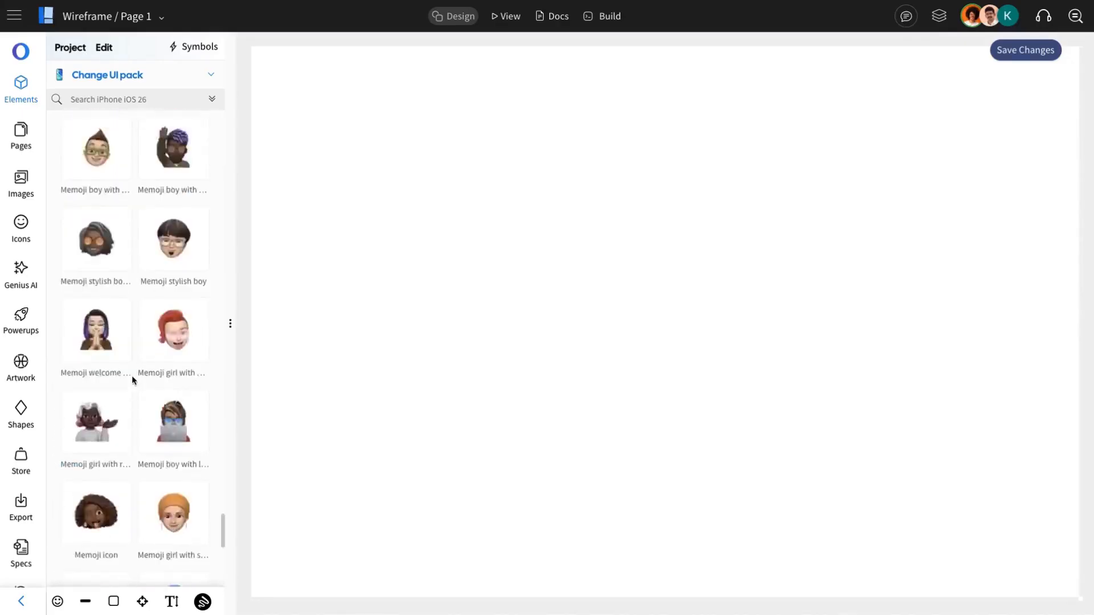
left_click(127, 410)
scroll(130, 415, "down", 3)
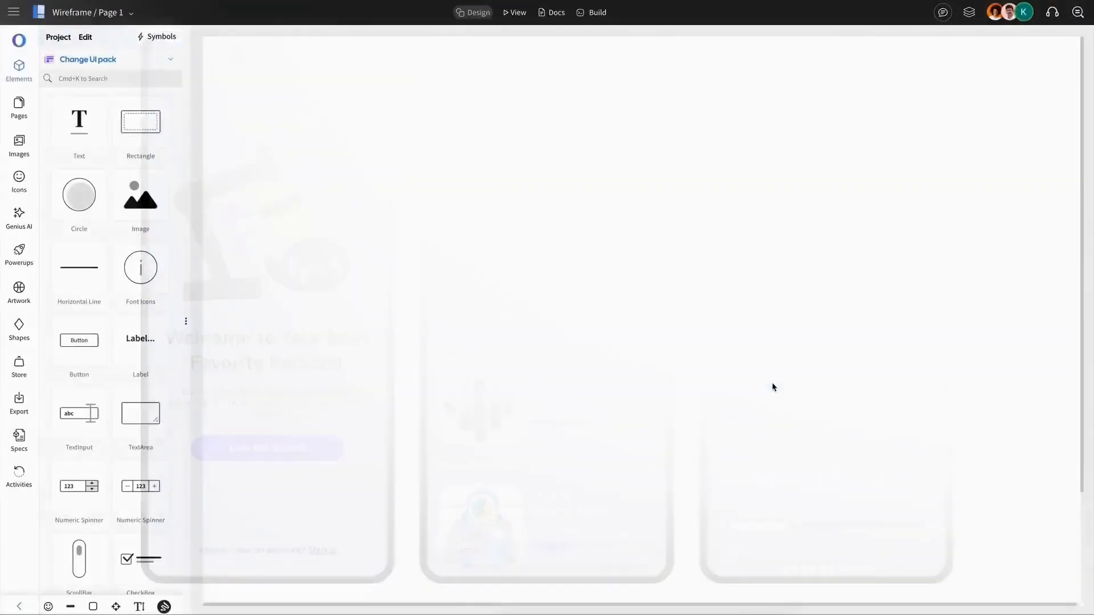
Step: Switch the UI pack to iPhone iOS 26 and place the white iPhone portrait frame with Dynamic Island on the page
left_click(92, 63)
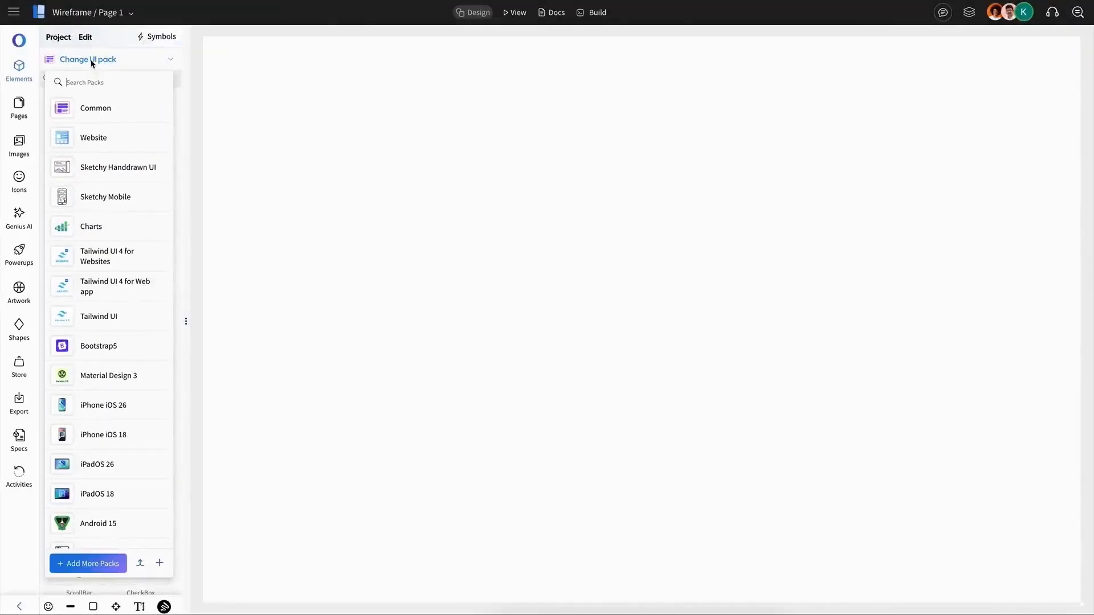
left_click(91, 409)
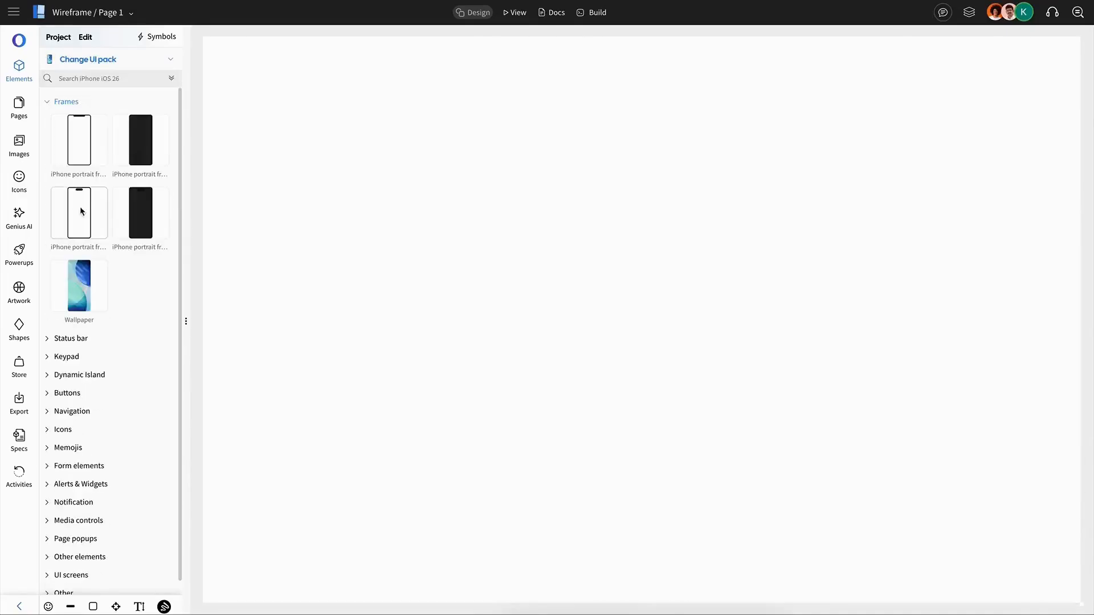
left_click(81, 210)
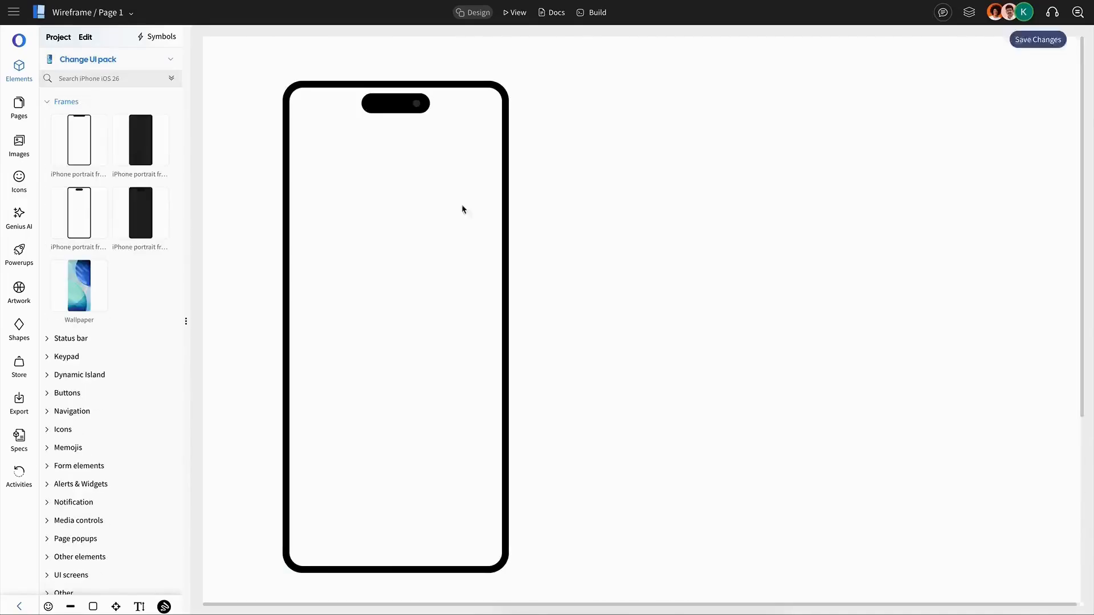
Step: Add a 373 by 843 rectangle with corner radius 25 that fills the inside of the phone frame
left_click(66, 103)
left_click(64, 373)
left_click_drag(141, 413, 405, 249)
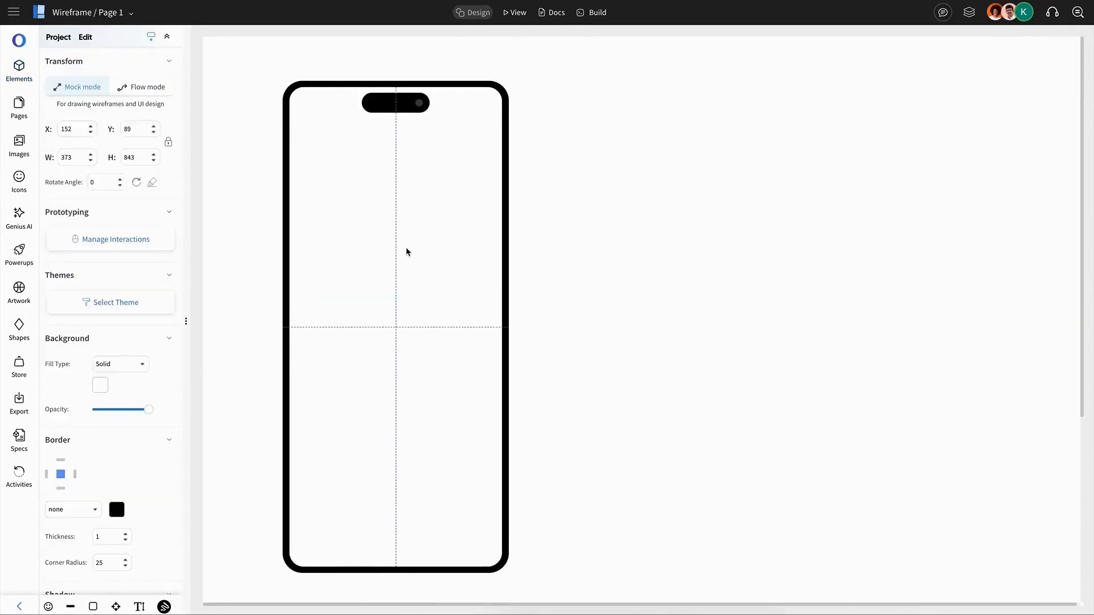
Step: Fill the screen rectangle with a Linear Vert. gradient from the favourite grey-blue swatch down to the pale grey one
left_click(123, 368)
left_click(111, 393)
left_click(100, 385)
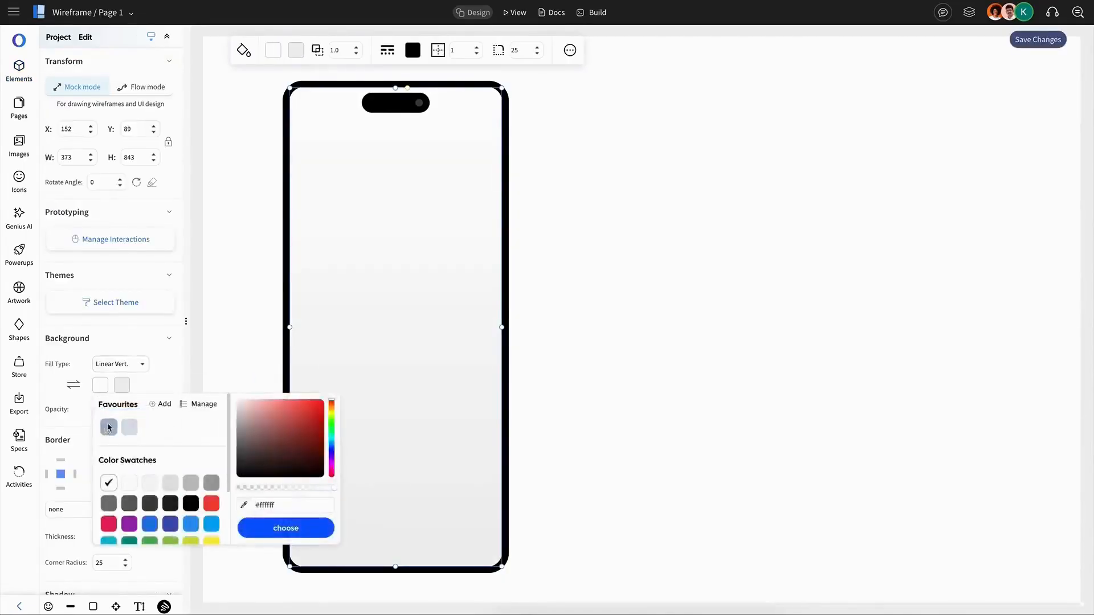
left_click(108, 428)
left_click(512, 294)
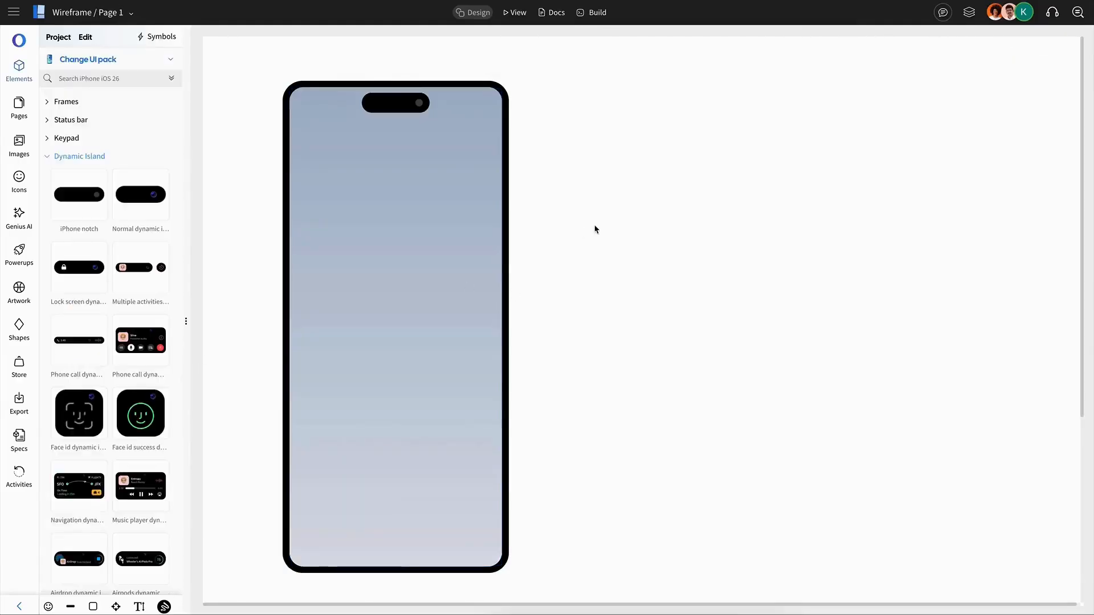
Step: Add an iOS status bar across the top of the phone screen and align it with the screen rectangle
left_click(81, 157)
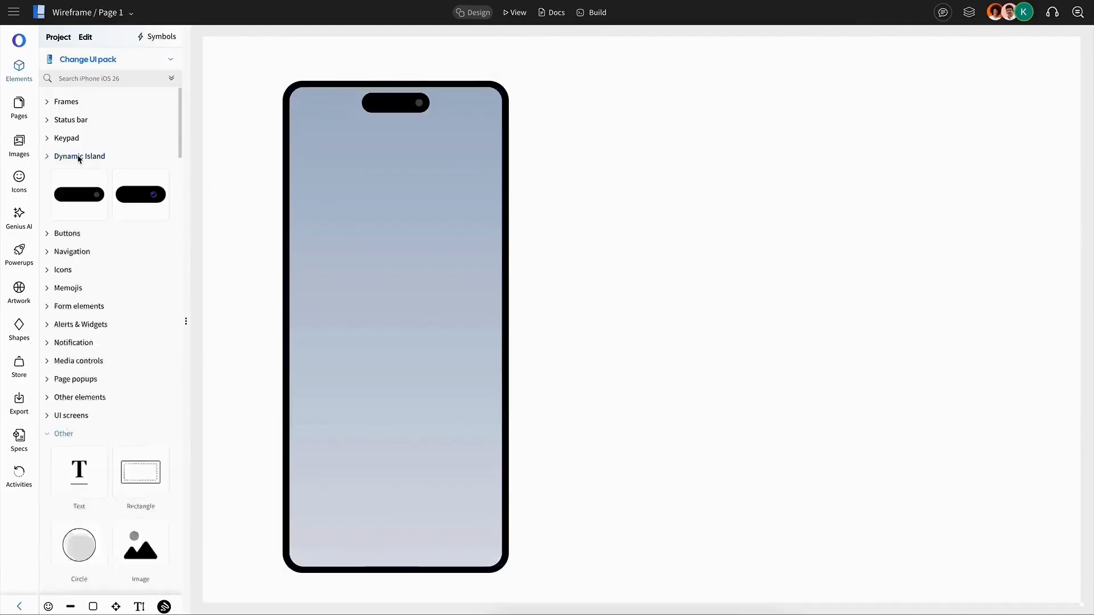
left_click(80, 121)
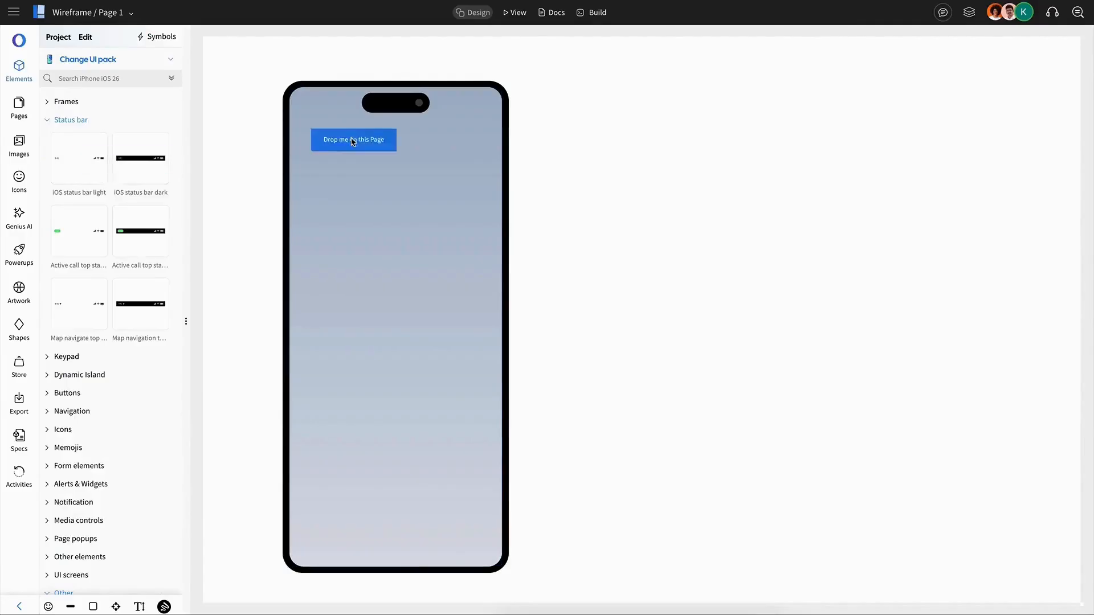
left_click_drag(353, 141, 353, 142)
left_click(422, 203)
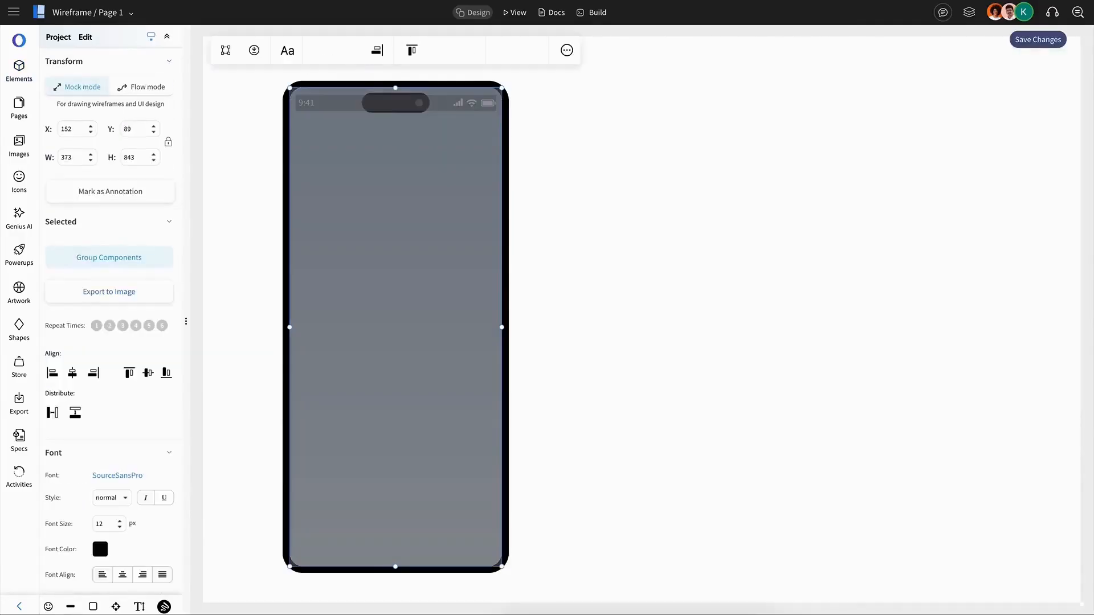
left_click(369, 73)
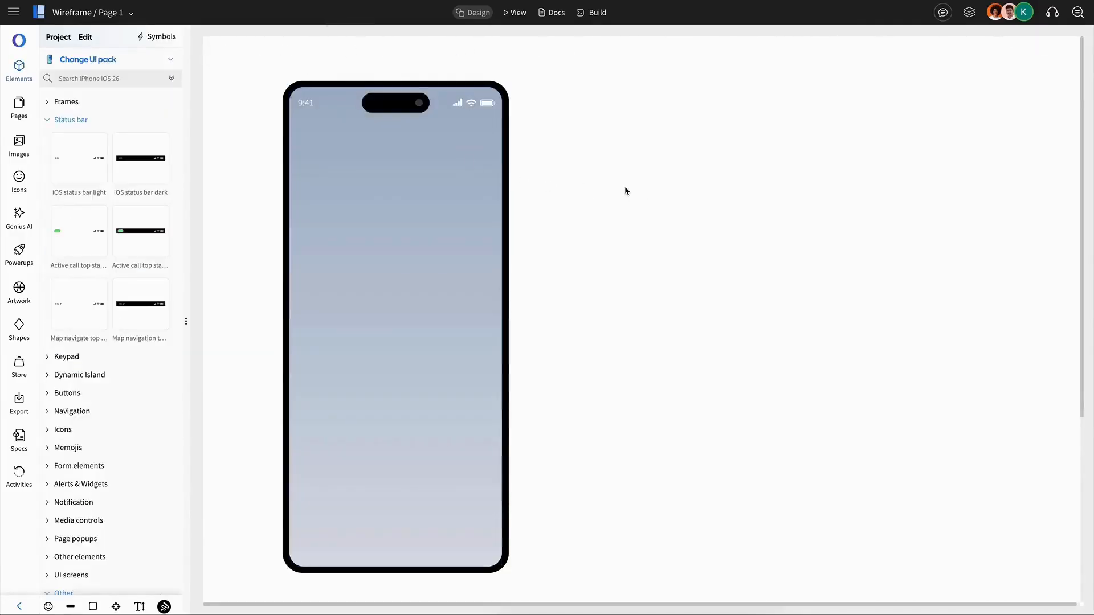
Step: Place the podcast microphone illustration from the project images in the upper half of the phone screen
left_click(19, 142)
left_click_drag(76, 308, 421, 271)
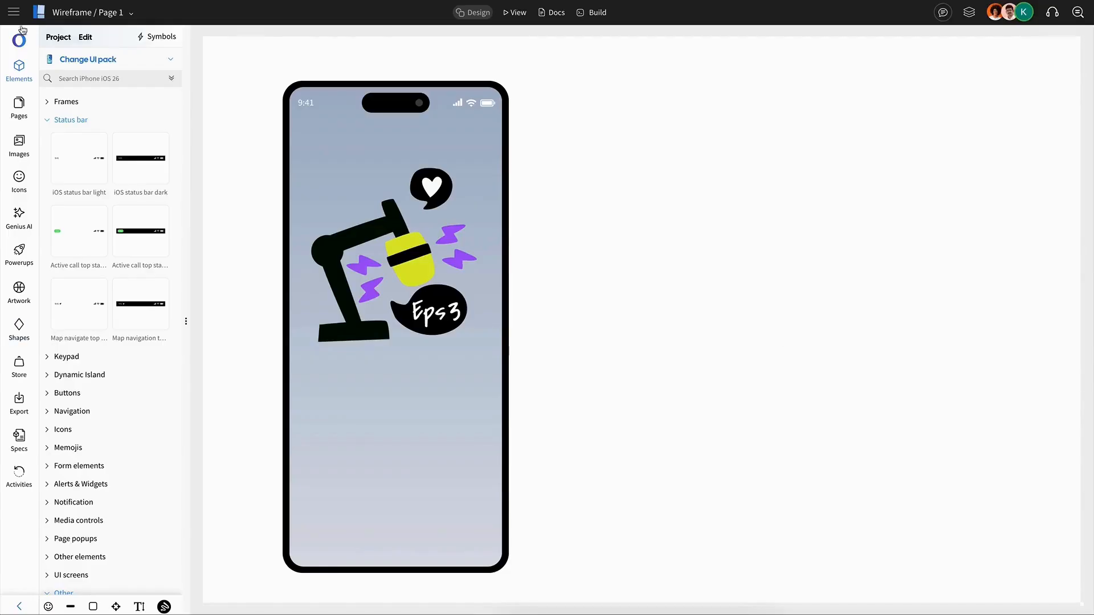
Step: Add a lorem ipsum text block below the welcome headline and set its font to DM Sans
left_click(64, 593)
left_click_drag(374, 452, 393, 449)
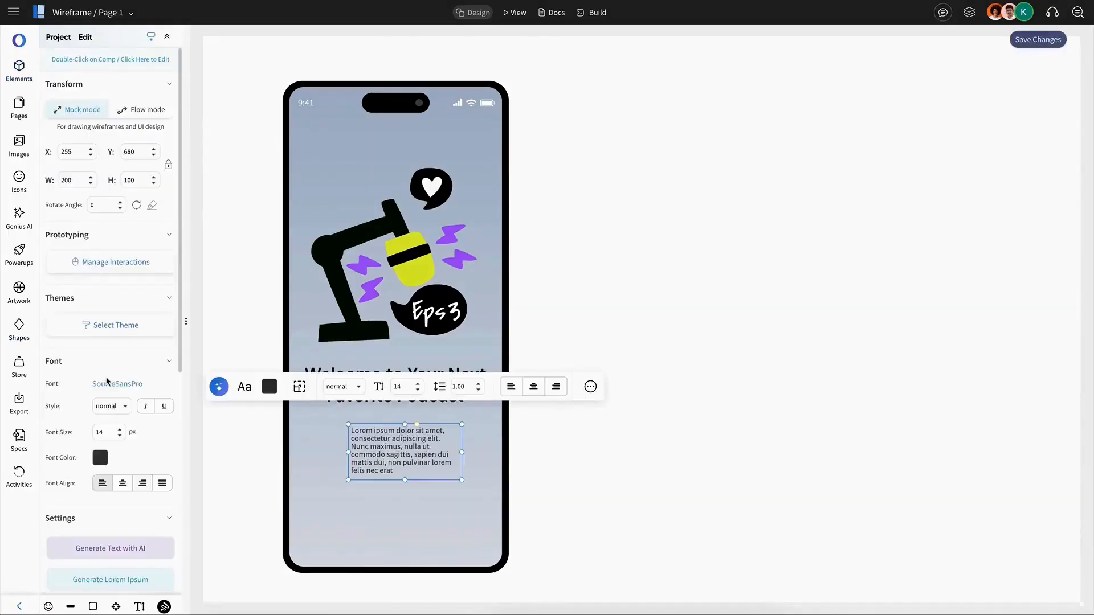
left_click(106, 382)
left_click(323, 77)
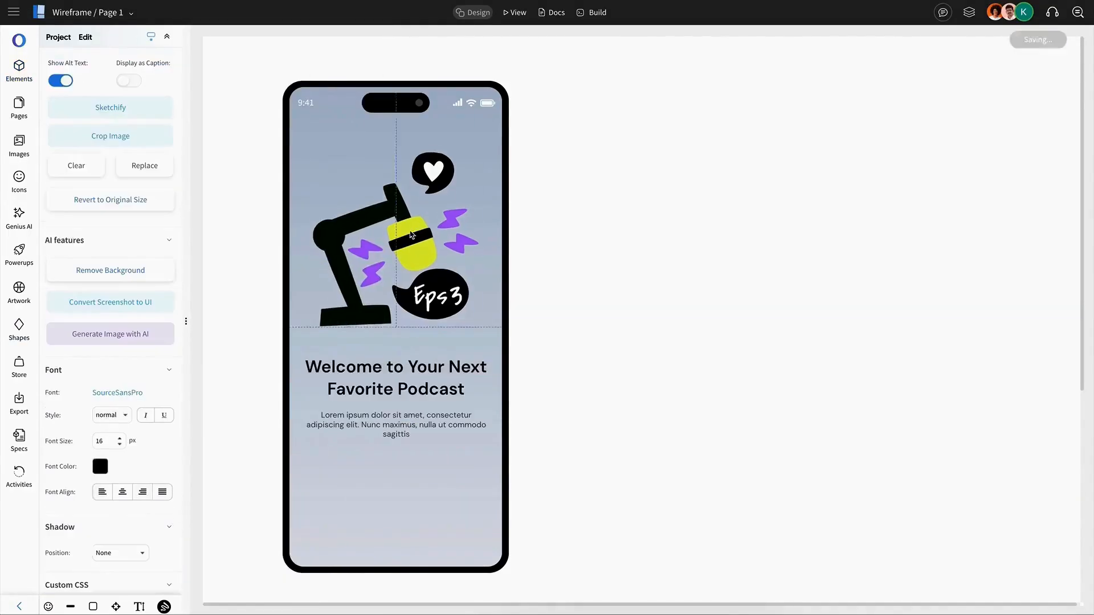
Step: Move the microphone illustration, the welcome headline and the paragraph slightly up on the phone screen
left_click_drag(411, 235, 411, 231)
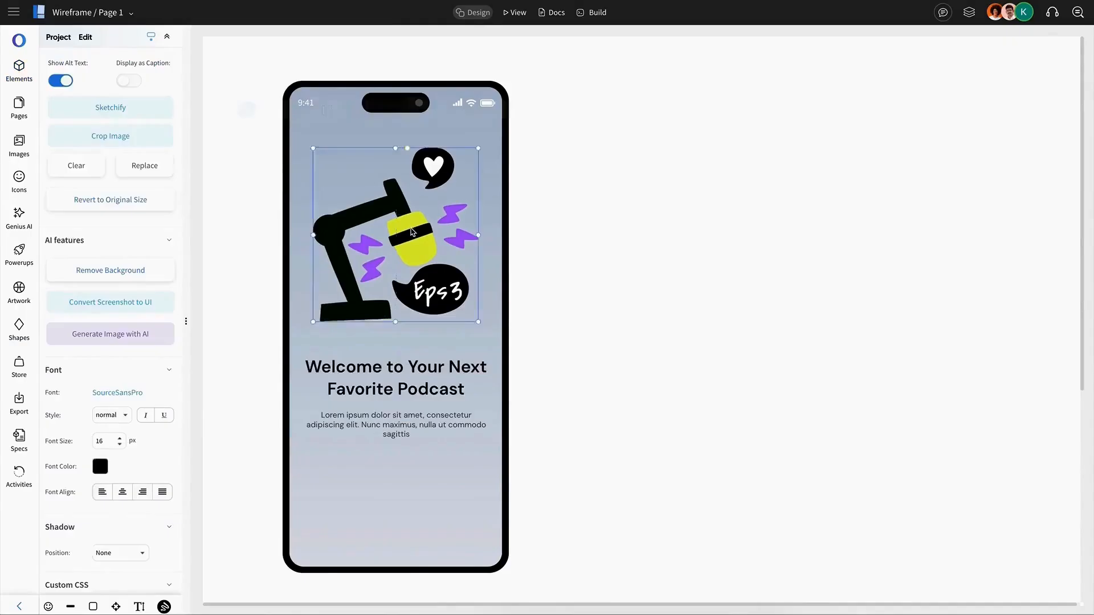
left_click(410, 387)
left_click(411, 423, "shift")
left_click_drag(415, 398, 415, 385)
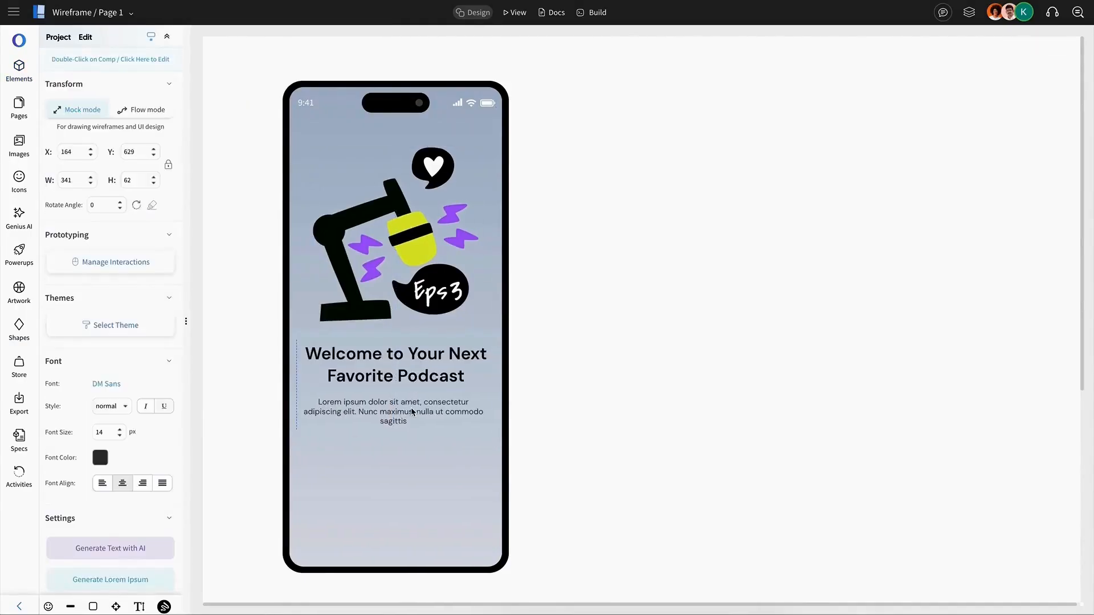
Step: Add a primary button below the paragraph and label it "Let's Get Started"
left_click(73, 175)
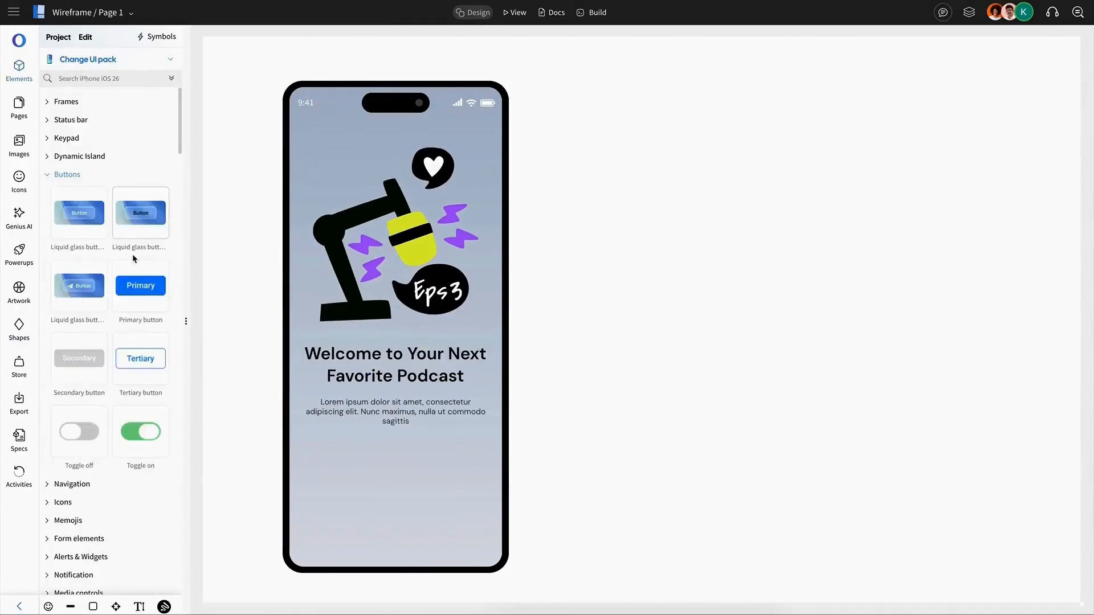
left_click_drag(140, 284, 354, 475)
double_click(393, 456)
type("Let's")
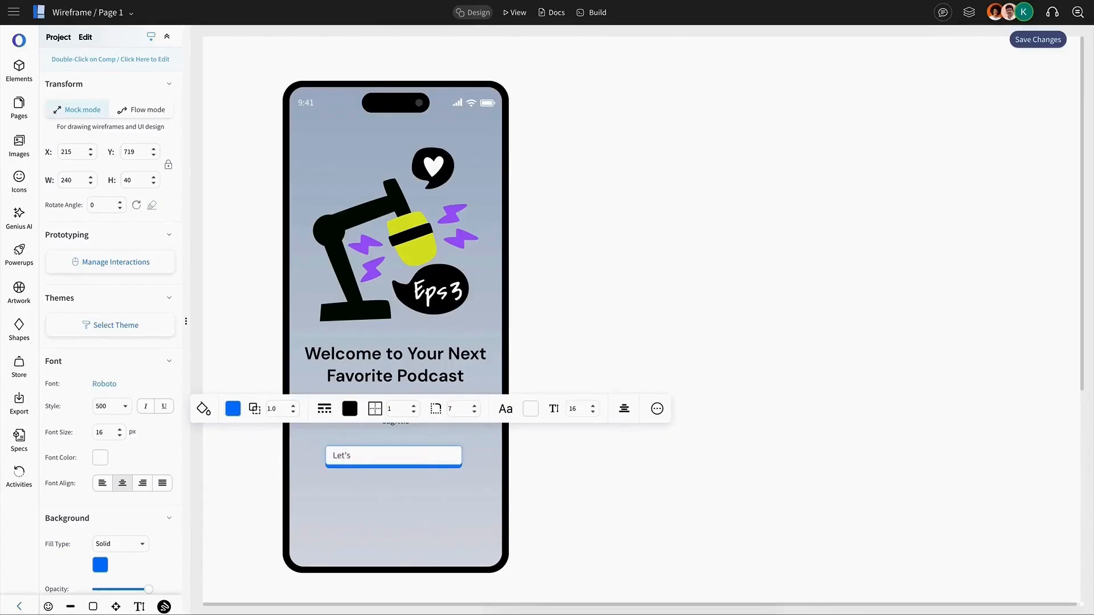
type(" Get Started")
key("Escape")
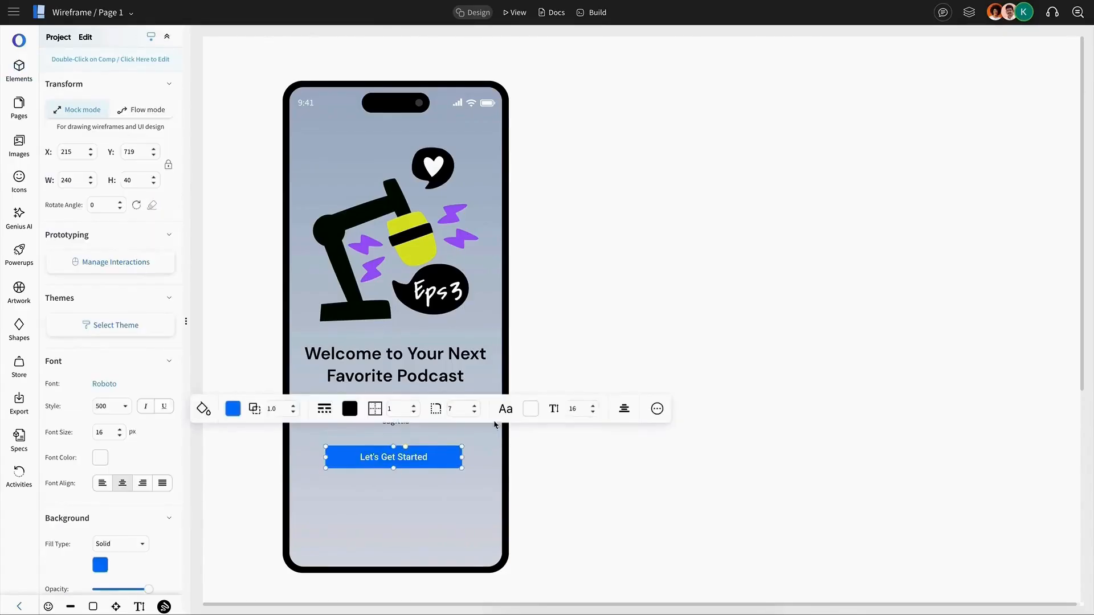
Step: Style the button with a corner radius of 100 and a purple fill, and shift it slightly up under the paragraph
left_click(455, 409)
type("10")
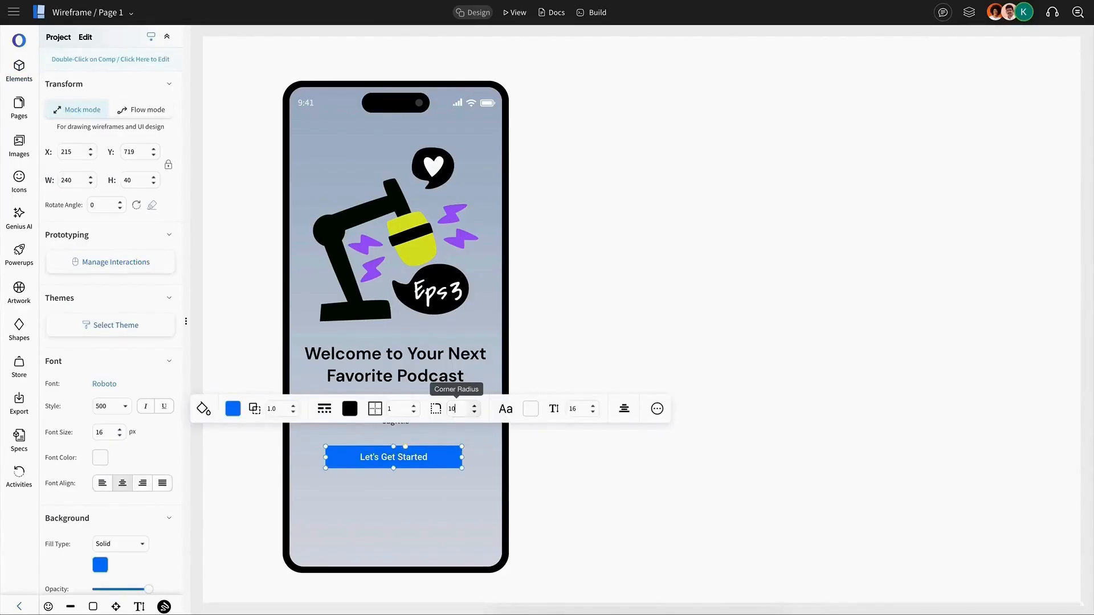
type("0")
left_click(547, 464)
left_click_drag(430, 462, 432, 458)
Step: Paste a copy of the paragraph below the button and replace its text with "Already have an account? Sign in"
key("ctrl+v")
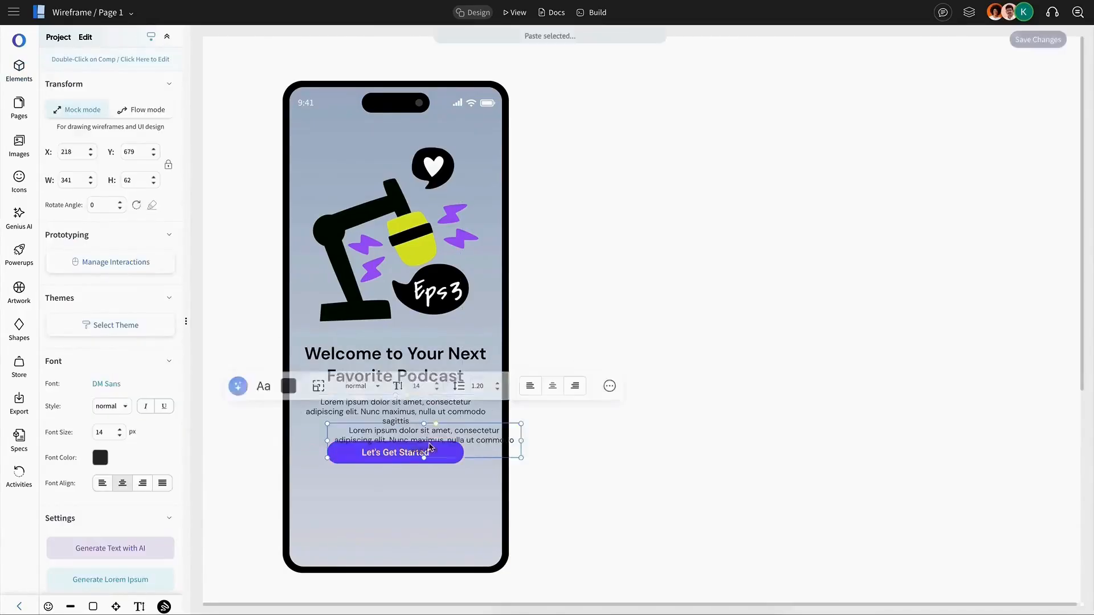
left_click_drag(426, 452, 419, 511)
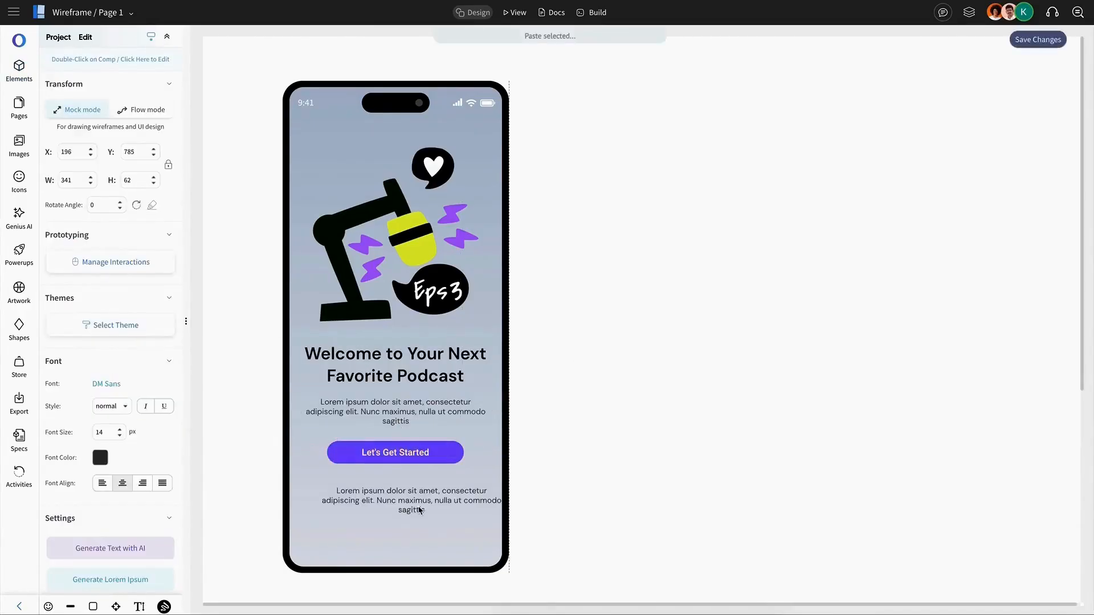
double_click(419, 510)
type("Already have an account? Sign in")
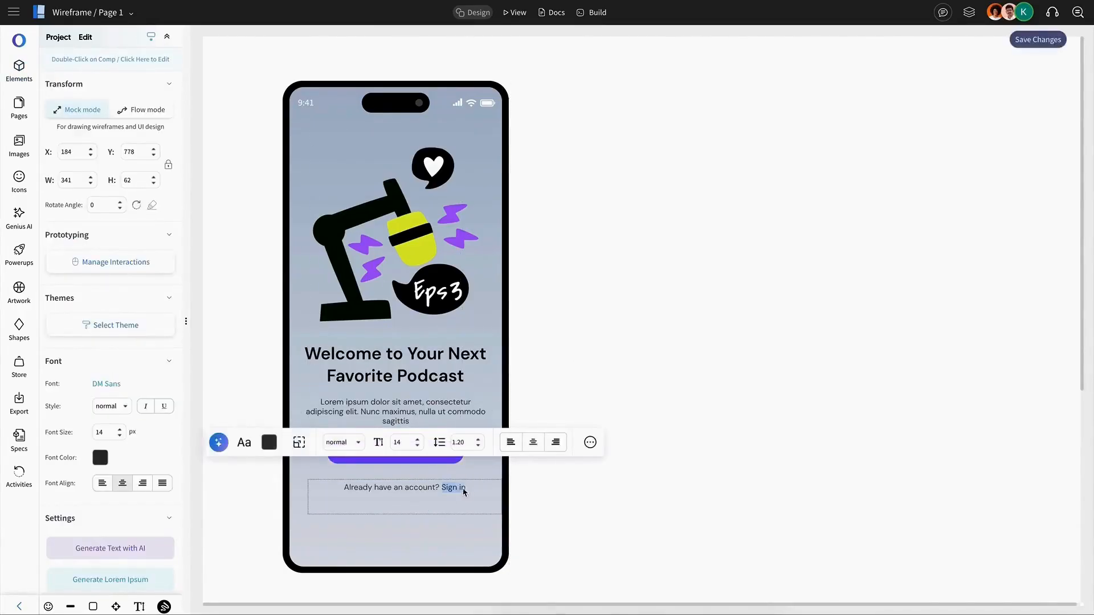
Step: Make "Sign in" bold and underlined, and shrink the text box to a height of 30 and a width close to its line
left_click(454, 510)
left_click(488, 511)
left_click(427, 497)
left_click_drag(405, 515, 407, 496)
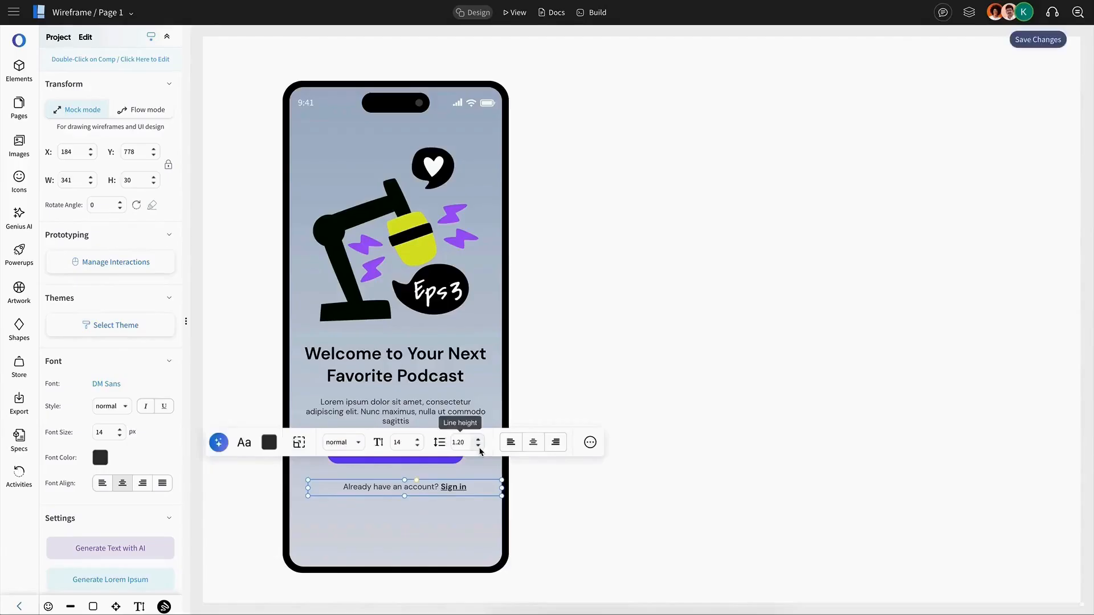
left_click_drag(502, 488, 453, 488)
Step: Move the sign-in line to the bottom of the phone screen and centre all content horizontally on the background
left_click_drag(436, 489, 416, 549)
left_click(436, 455, "shift")
left_click(424, 411, "shift")
left_click(415, 356, "shift")
left_click(415, 273, "shift")
left_click(416, 505, "shift")
left_click(349, 51)
left_click(587, 249)
left_click(678, 363)
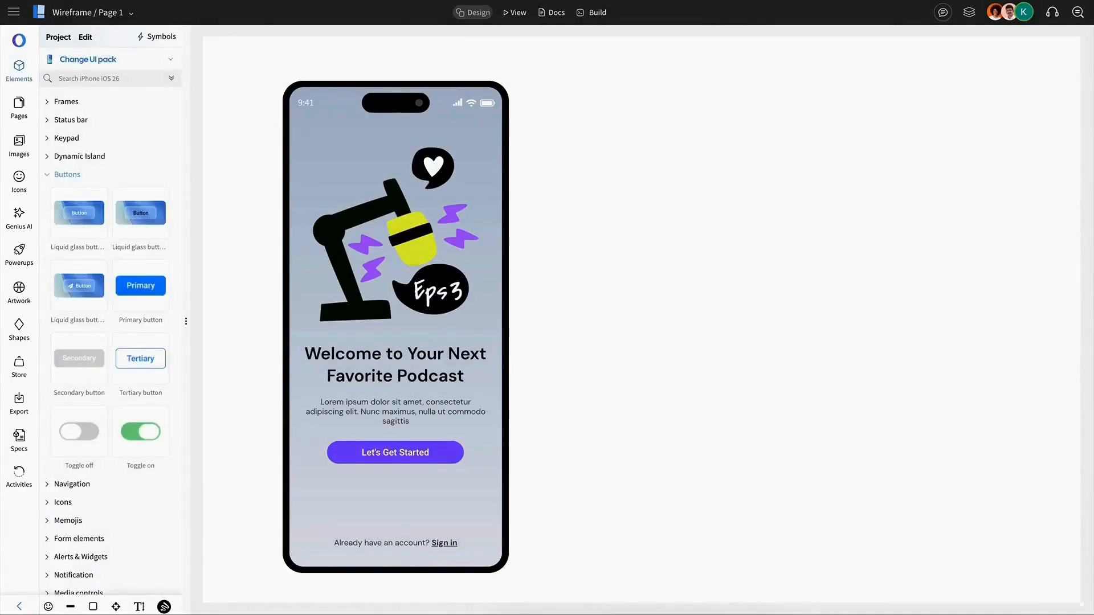
Step: Duplicate the phone screen beside the original and delete the copy's illustration, texts and button, keeping its frame and status bar
left_click(426, 325)
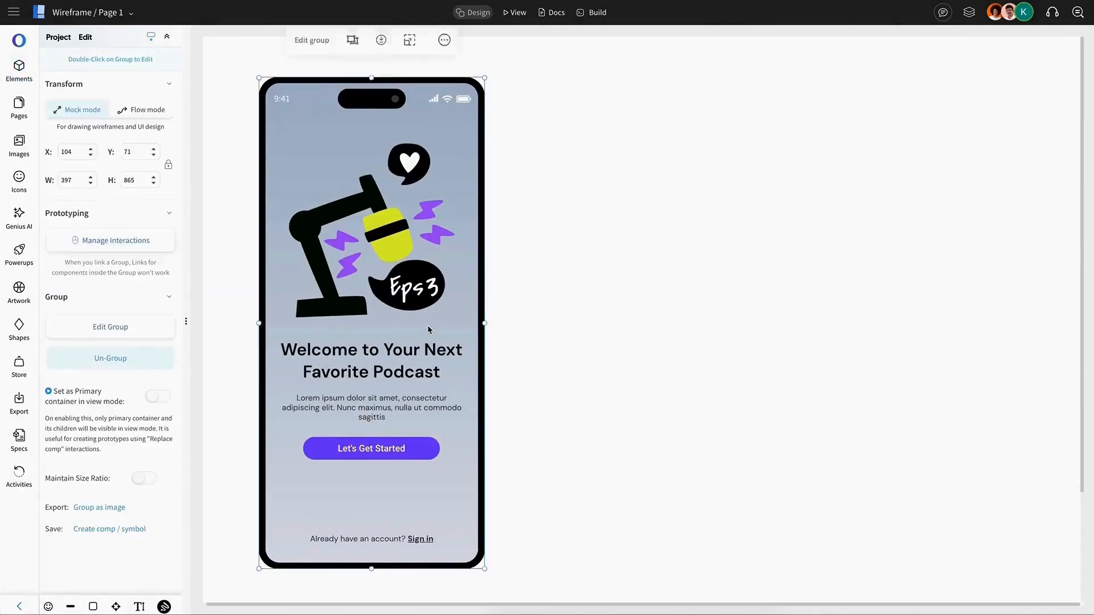
left_click_drag(427, 324, 654, 315)
key("ctrl+shift+g")
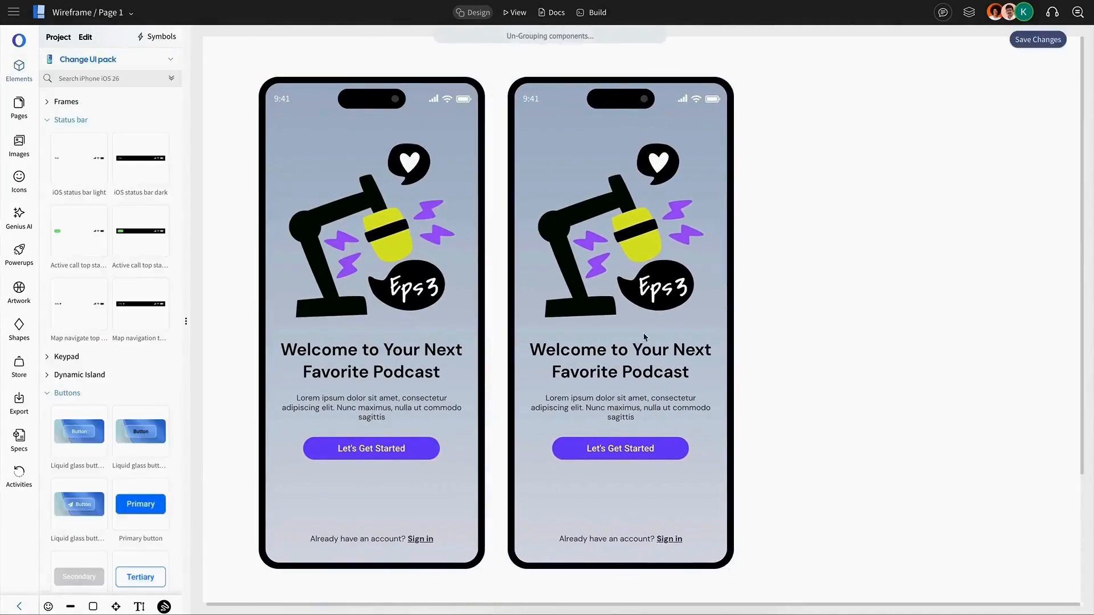
left_click_drag(624, 548, 640, 295)
key("Delete")
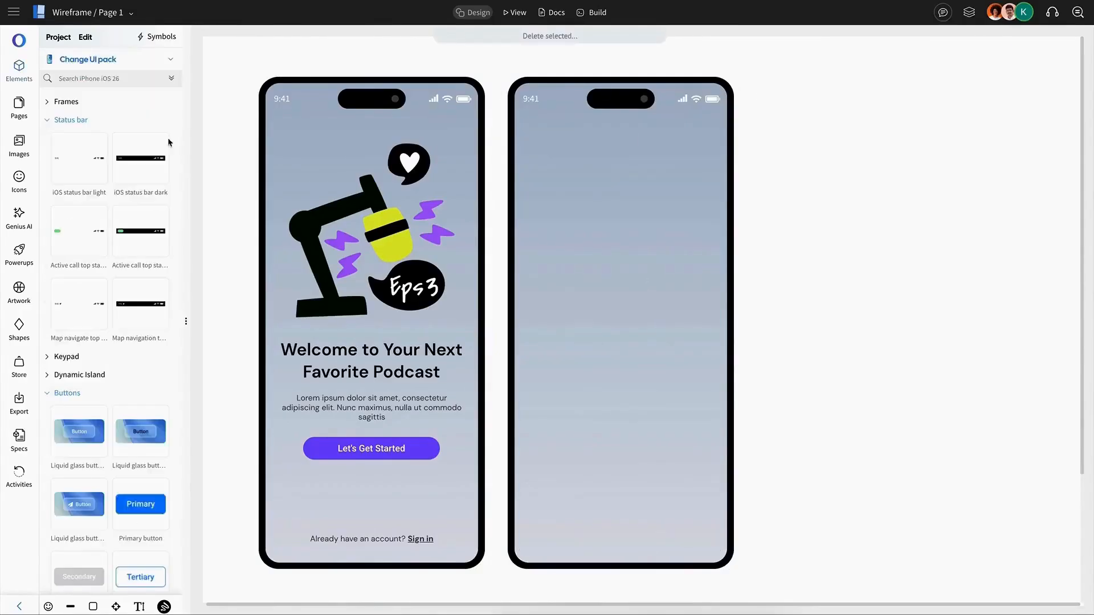
Step: Add the light Calls dynamic navigation bar at the bottom of the second phone screen
left_click(66, 121)
left_click(68, 175)
left_click(77, 193)
scroll(97, 202, "down", 1)
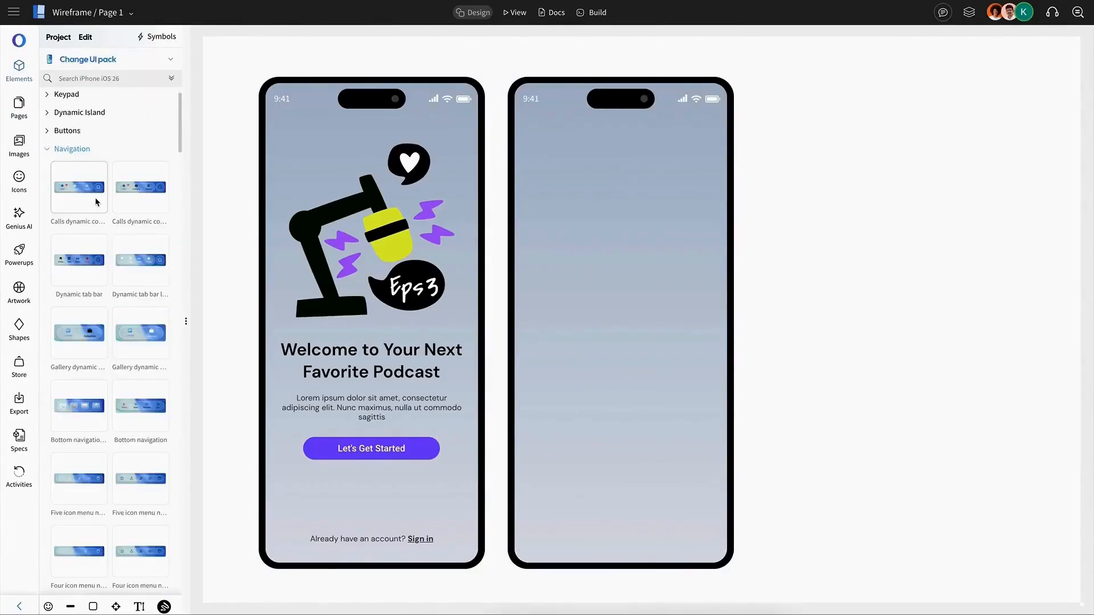
left_click_drag(97, 202, 567, 534)
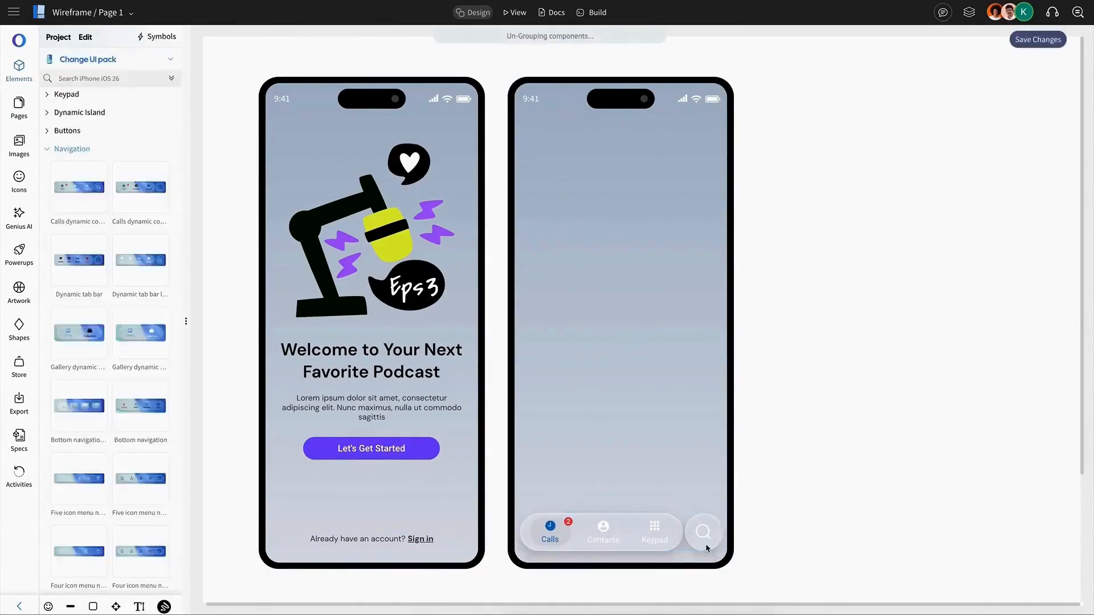
Step: Move the round search button out of the navigation bar onto the empty canvas and widen the bar across the phone screen
left_click_drag(705, 544, 872, 426)
left_click(657, 539)
double_click(656, 539)
left_click_drag(683, 534, 721, 534)
left_click(608, 536)
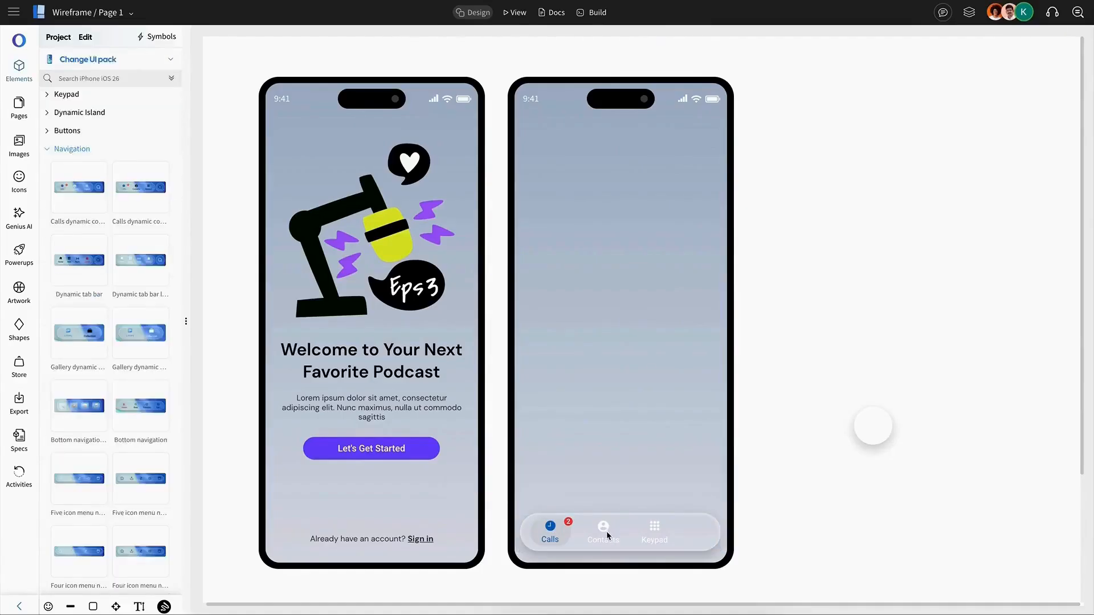
Step: Duplicate the Keypad tab into a fourth position at the end of the navigation bar and delete the red notification badge
left_click(655, 536)
key("ctrl+c")
key("ctrl+v")
left_click_drag(684, 554, 695, 525)
left_click(568, 522)
key("Delete")
Step: Turn the four navigation tabs into Home, Discover, Library and Profile, giving each a matching outline icon from the icon library
left_click(551, 530)
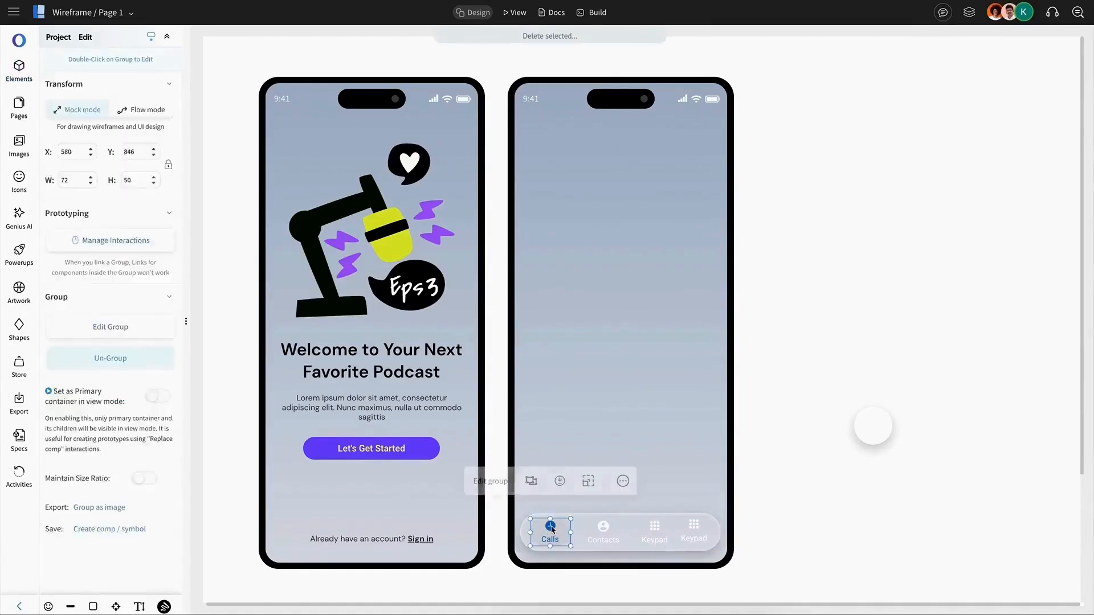
double_click(552, 530)
left_click(423, 479)
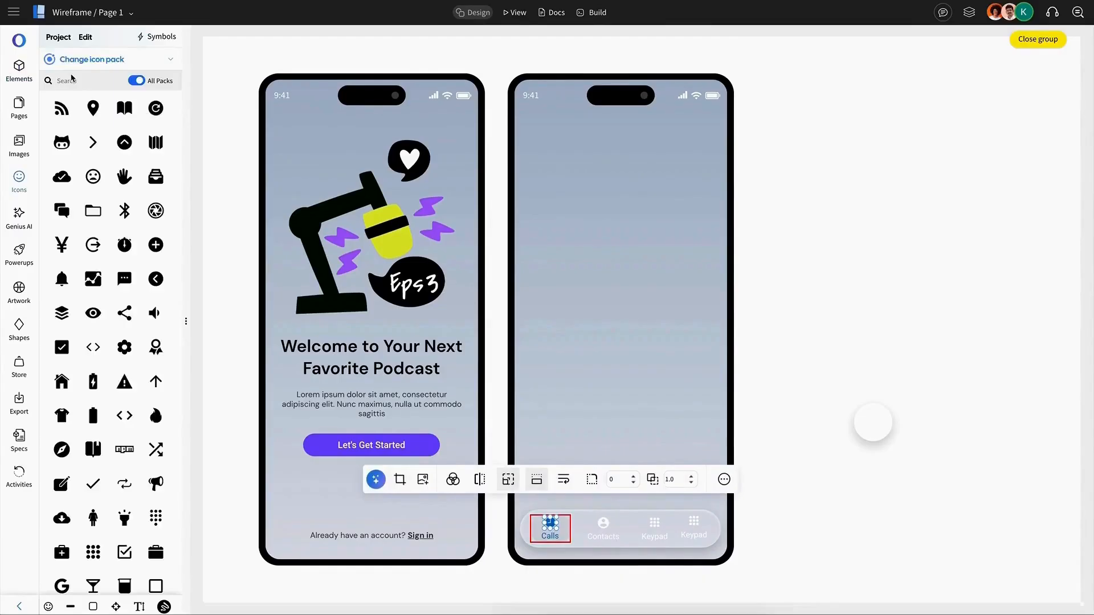
type("home")
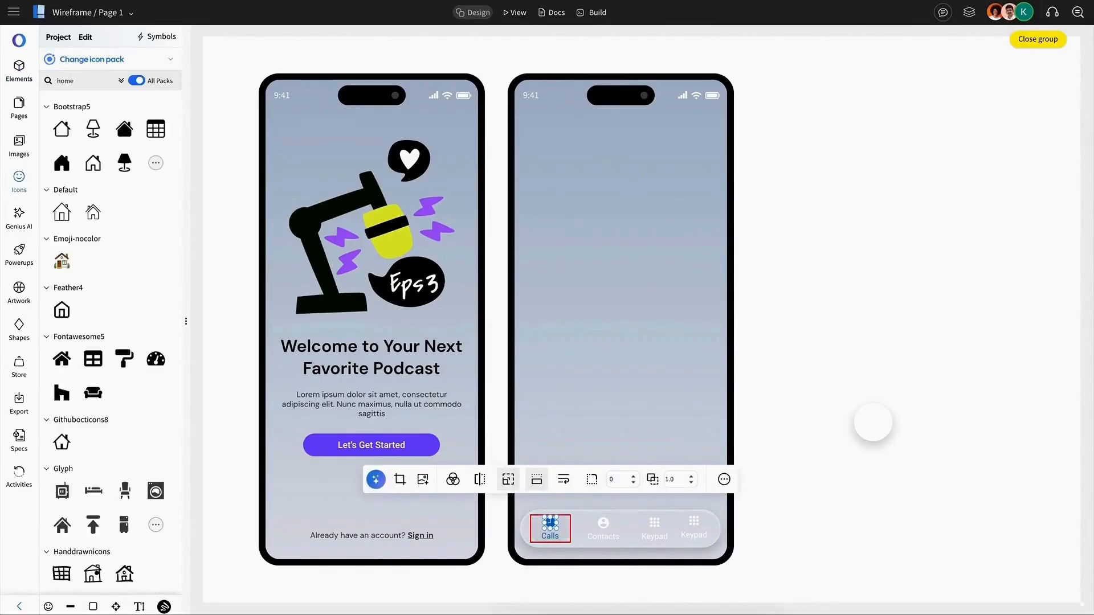
scroll(133, 298, "down", 5)
left_click(103, 446)
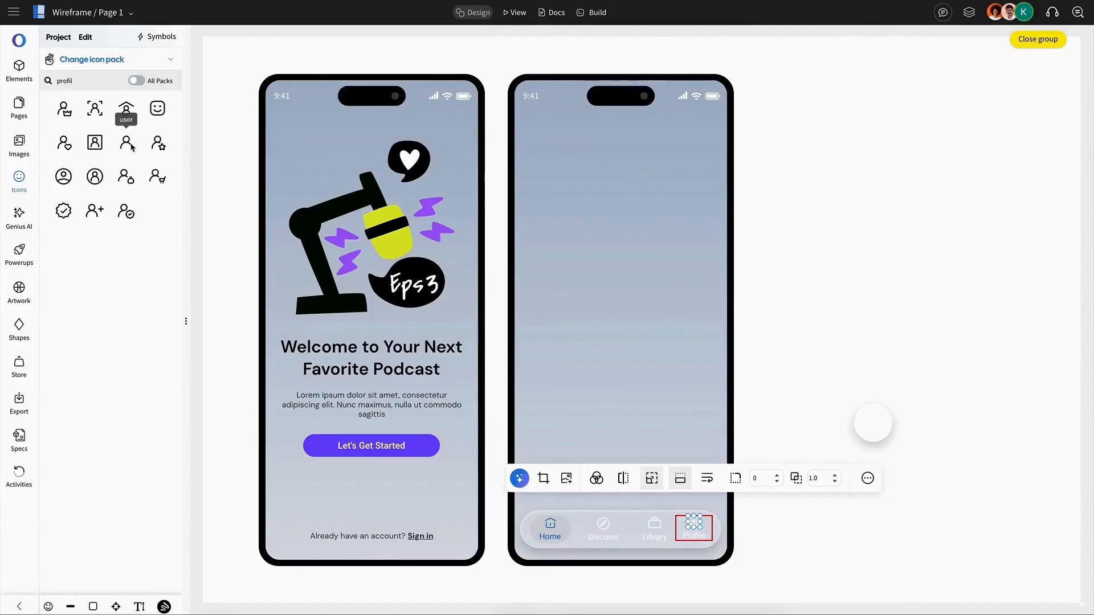
left_click(126, 143)
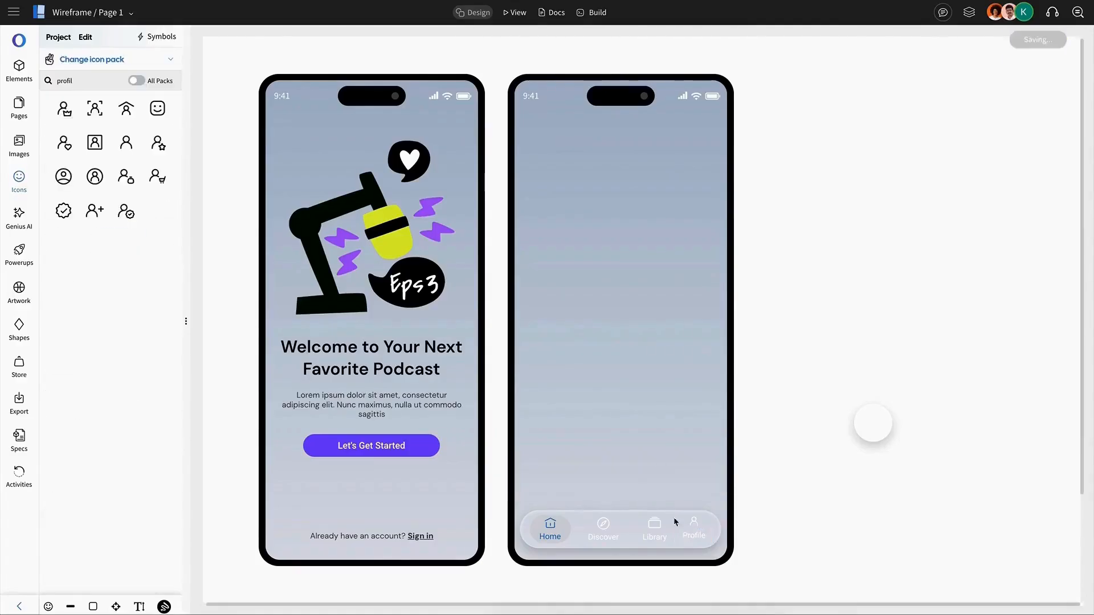
Step: Align the Discover, Library and Profile tabs with each other and space them evenly in the navigation bar
left_click(695, 532)
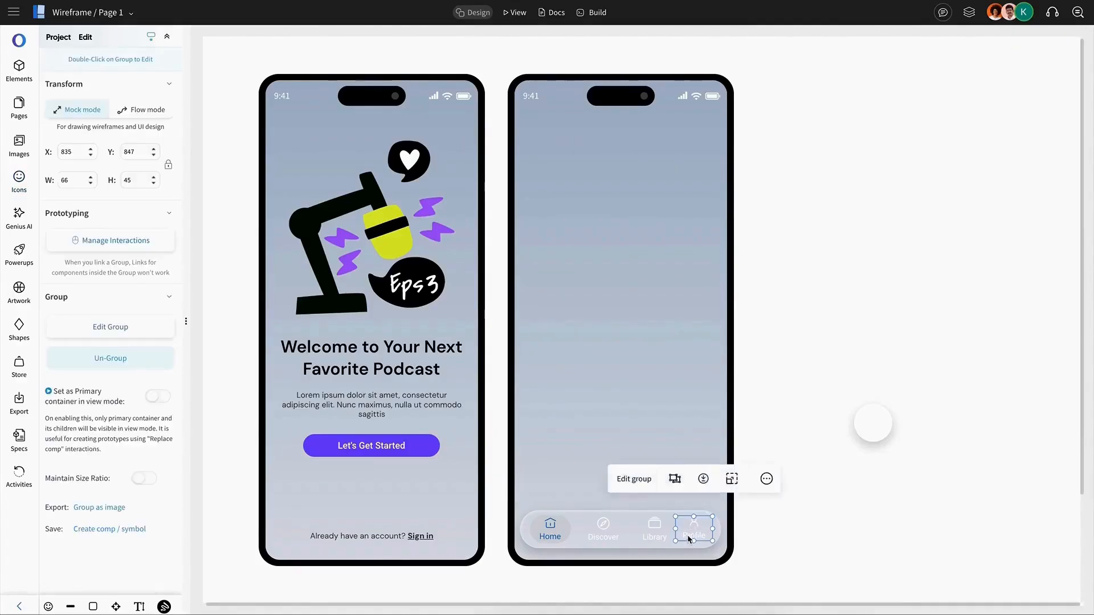
left_click(656, 538, "shift")
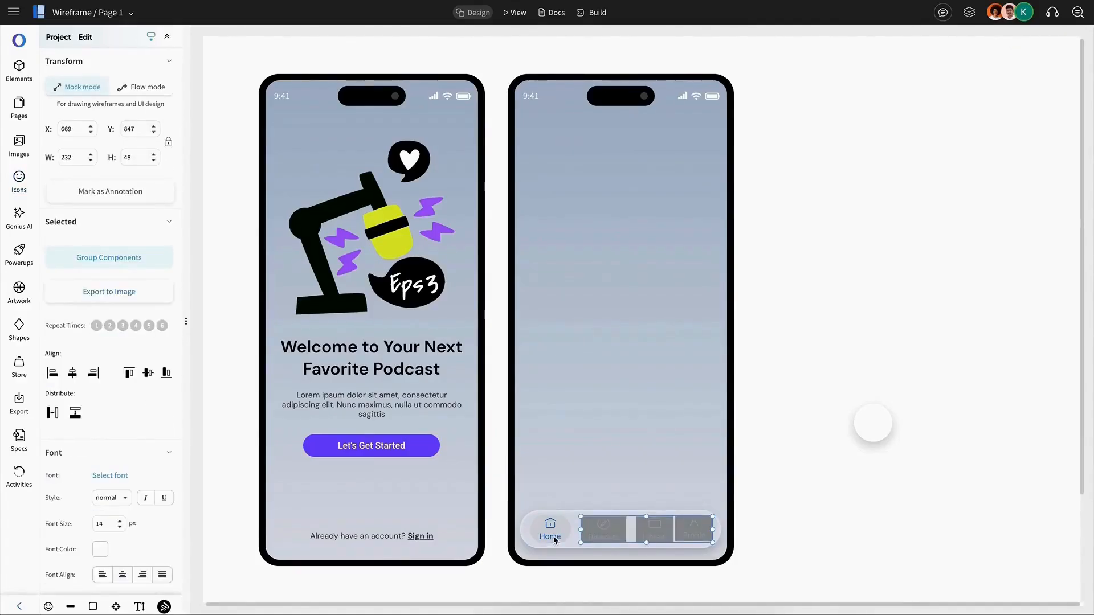
left_click(691, 480)
left_click(754, 480)
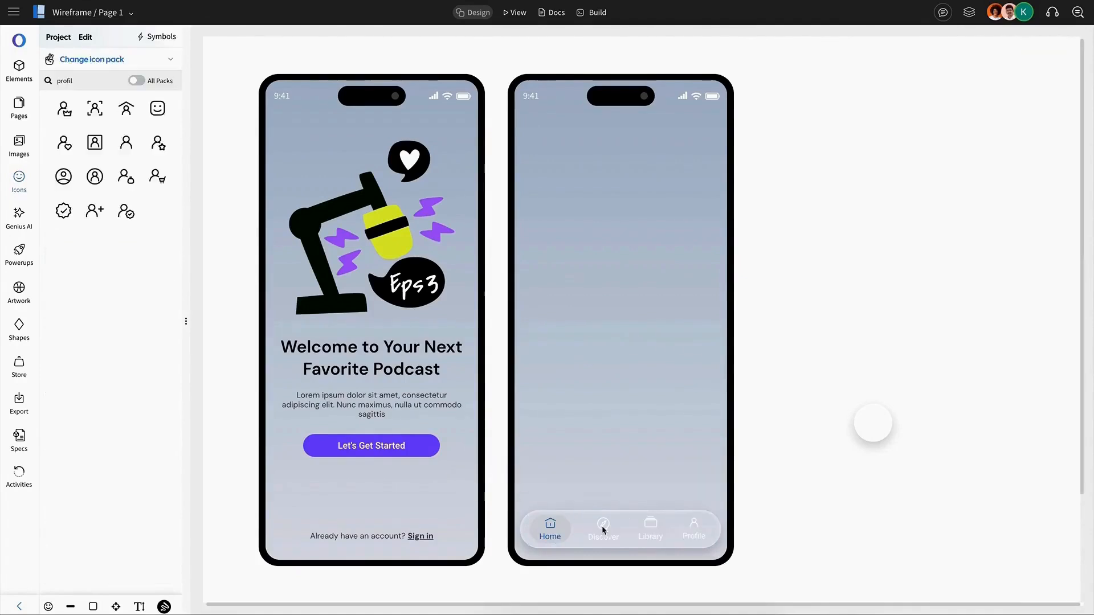
Step: Copy the sign-in line onto the second phone screen and replace its text with "GoPodCast"
left_click(368, 542)
key("ctrl+c")
key("ctrl+v")
left_click_drag(411, 544, 638, 257)
double_click(643, 254)
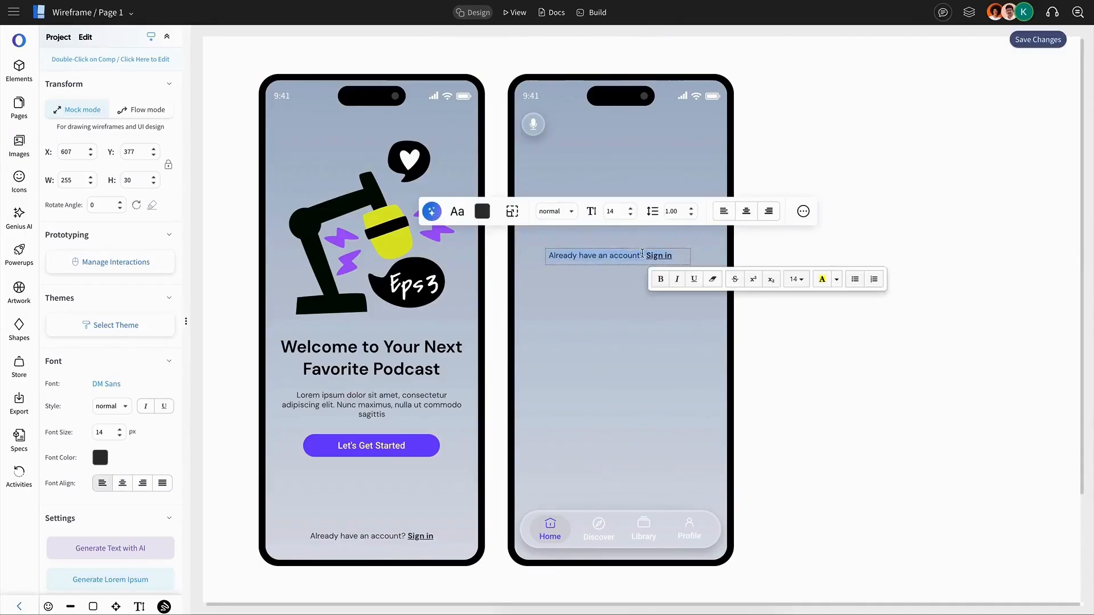
type("GoPodCast")
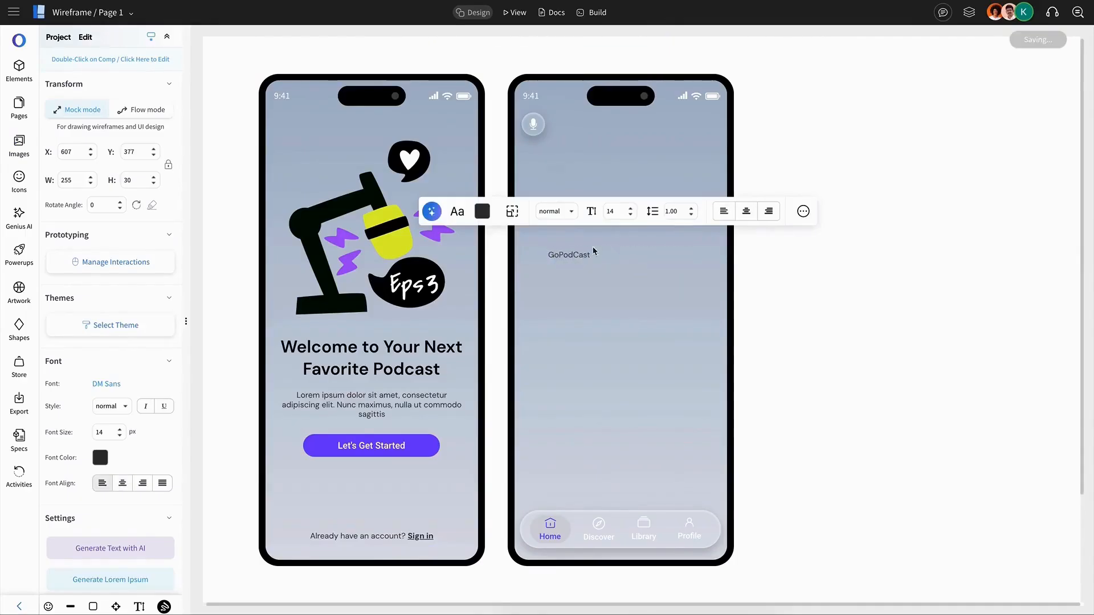
Step: Move the GoPodCast title beside the microphone button in the header and set its font size to 20
left_click_drag(593, 252, 599, 121)
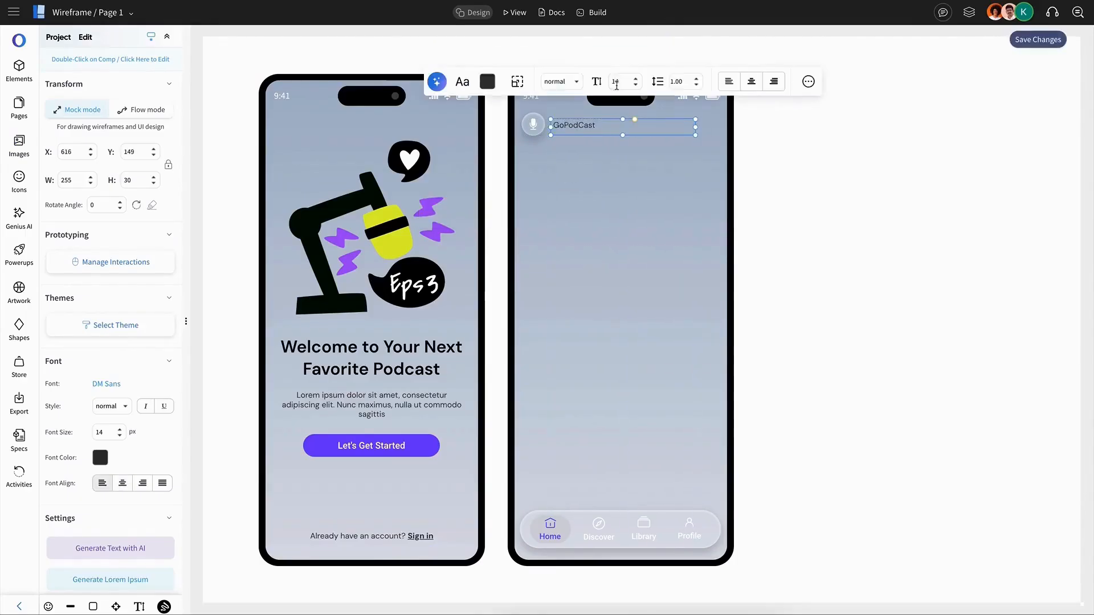
left_click(636, 84)
left_click(636, 85)
left_click(636, 85)
left_click(636, 85)
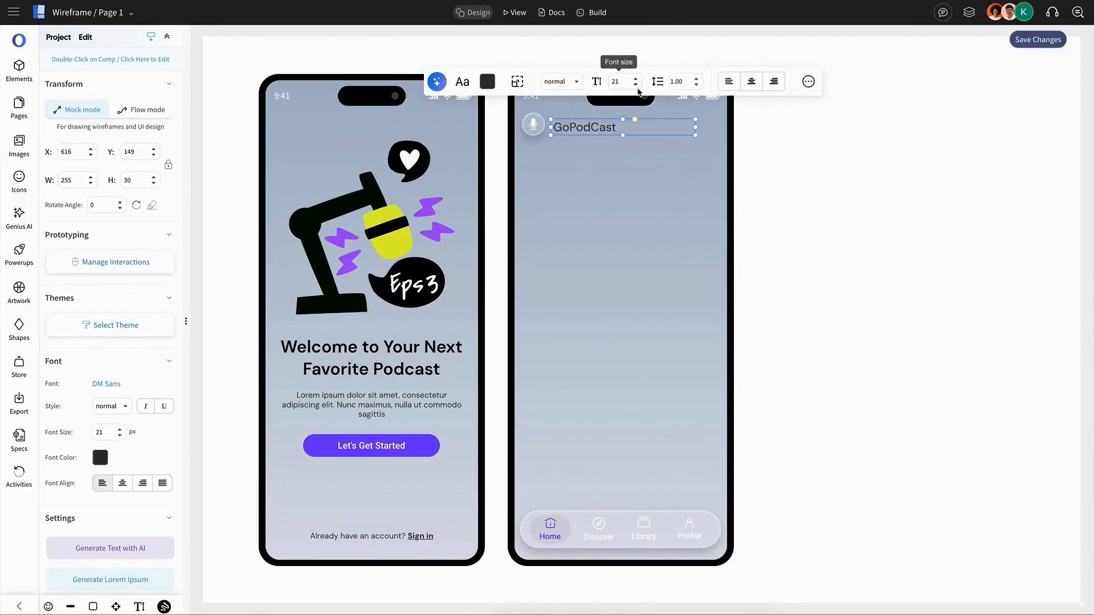
left_click(636, 85)
left_click(636, 85)
Step: Give the GoPodCast title weight 500 and white colour, fine-tune its position and narrow its text box
left_click_drag(575, 129, 573, 127)
left_click(559, 78)
left_click(556, 164)
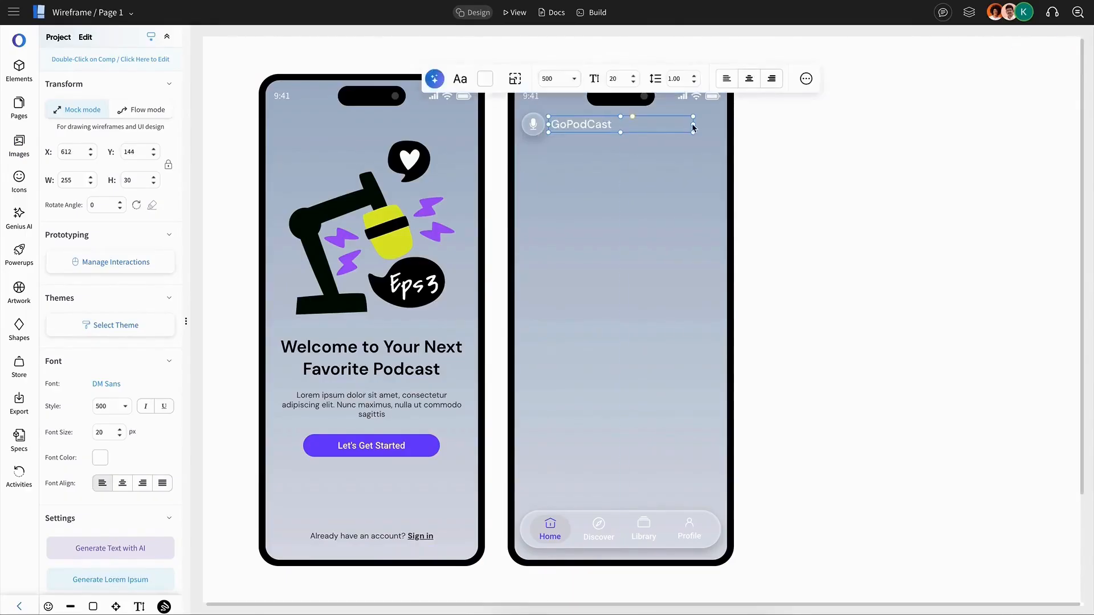
left_click_drag(693, 125, 620, 125)
Step: Duplicate the microphone button twice and place the copies side by side at the far end of the header
left_click(533, 124)
key("ctrl+c")
key("ctrl+v")
left_click_drag(567, 156, 712, 132)
Step: Replace the microphone icon in the inner copied header button with an outline search icon
double_click(682, 125)
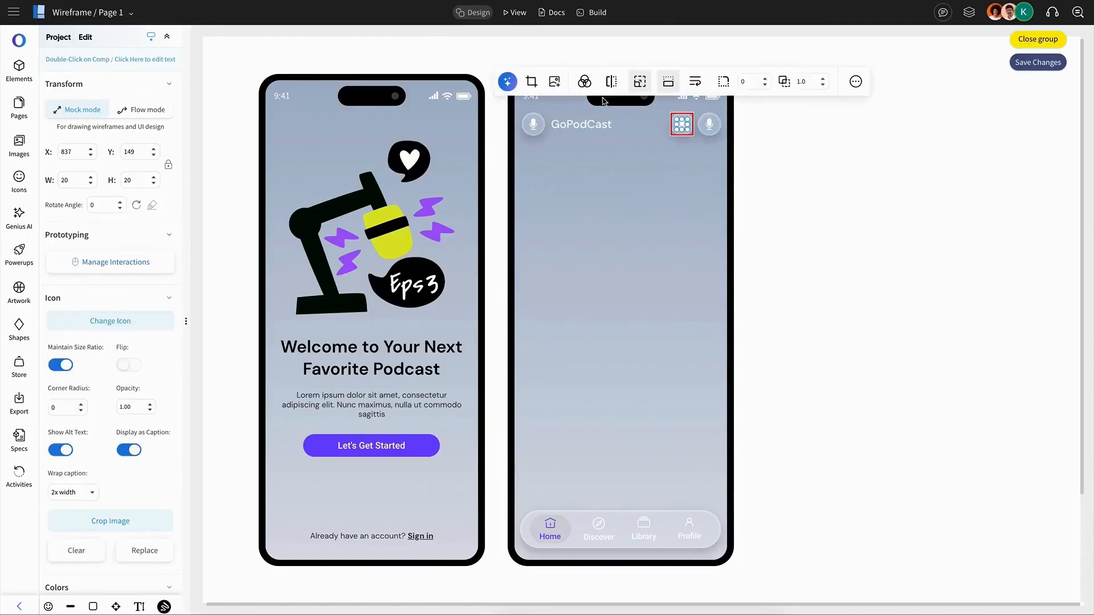
left_click(18, 181)
key("Return")
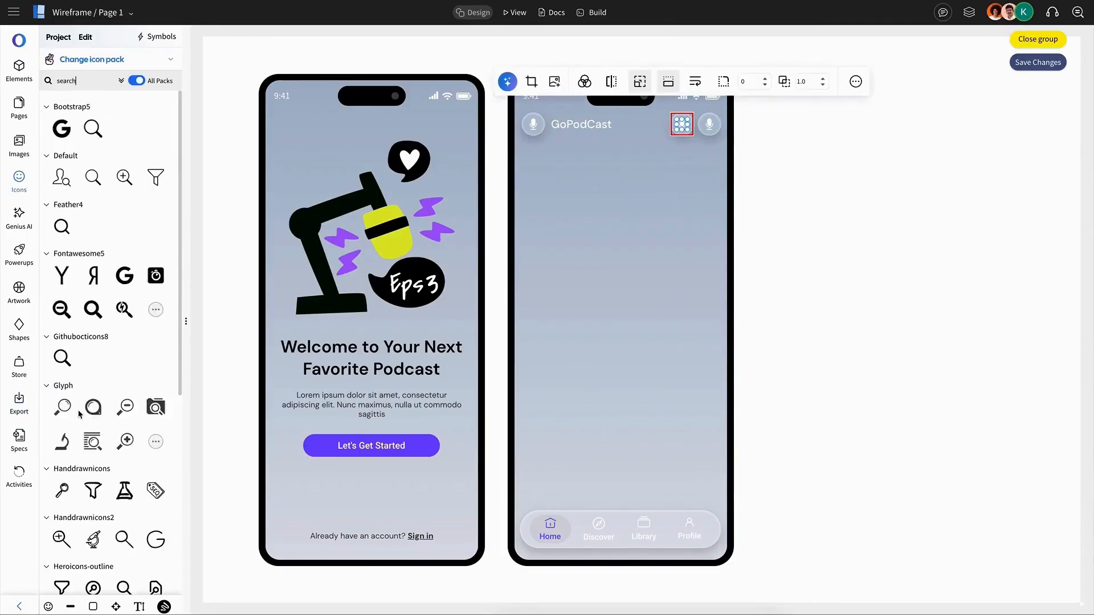
scroll(64, 399, "down", 6)
left_click(1037, 39)
left_click(683, 130)
double_click(684, 128)
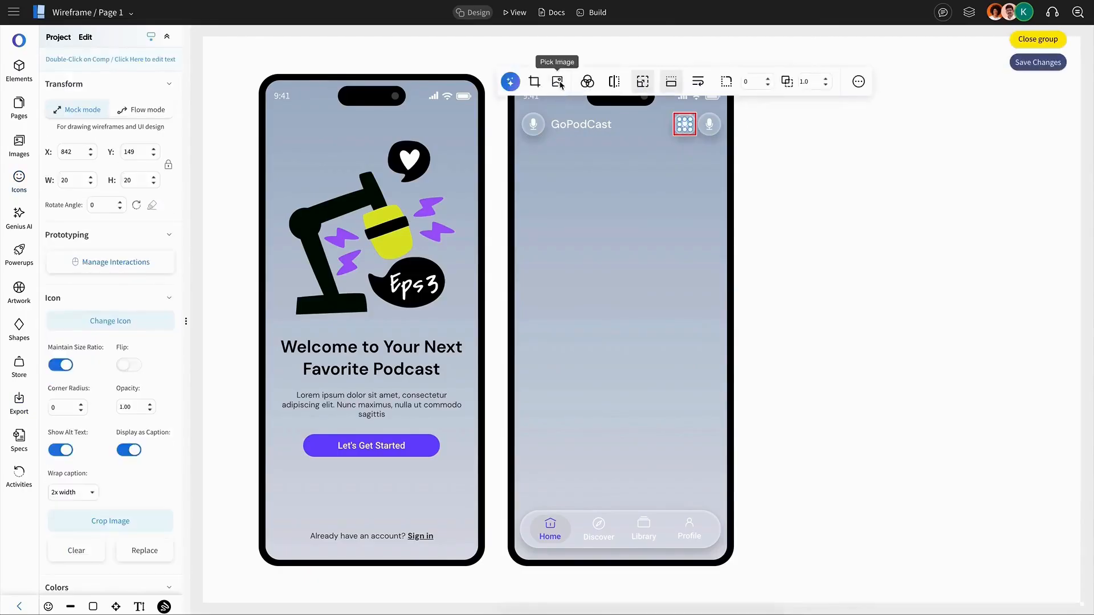
left_click(557, 82)
left_click(92, 410)
left_click(1037, 39)
Step: Replace the icon in the outermost header button with the Iconoir bell that has a notification dot
left_click(709, 127)
double_click(709, 126)
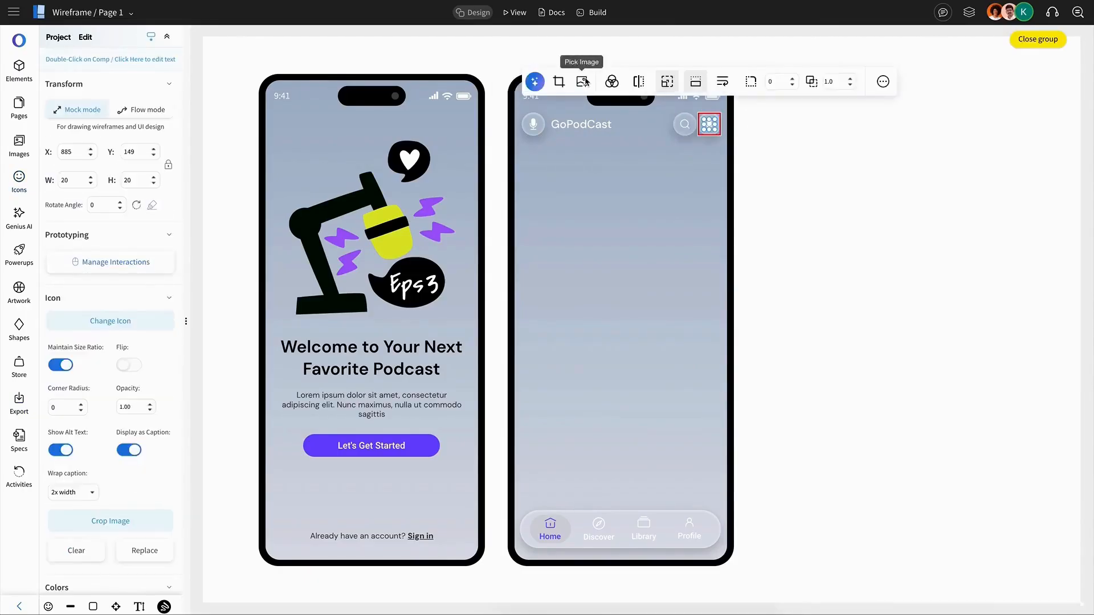
left_click(582, 82)
type("bell")
key("Return")
scroll(91, 427, "down", 5)
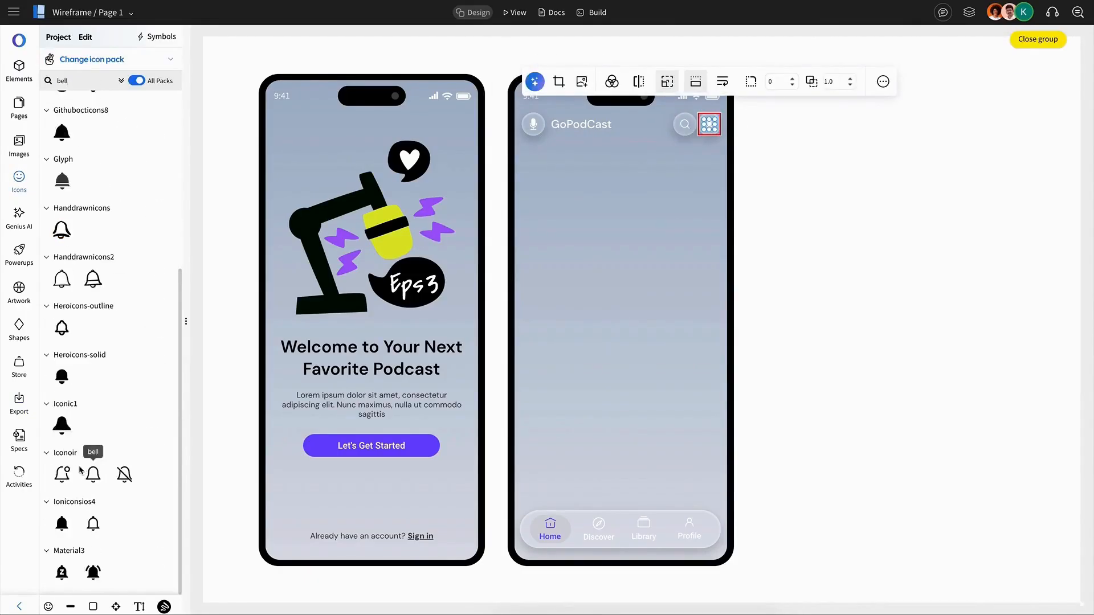
left_click(64, 473)
left_click(1037, 39)
Step: Shift the search button slightly away from the bell button and align all header buttons with the title
left_click_drag(687, 133, 684, 133)
left_click(711, 129, "shift")
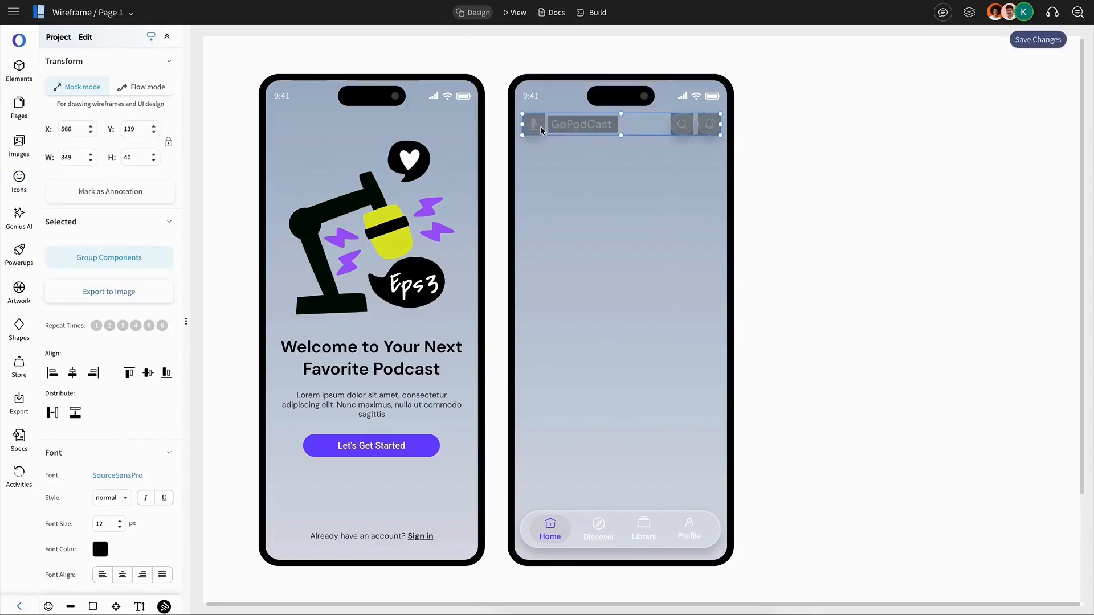
left_click(665, 79)
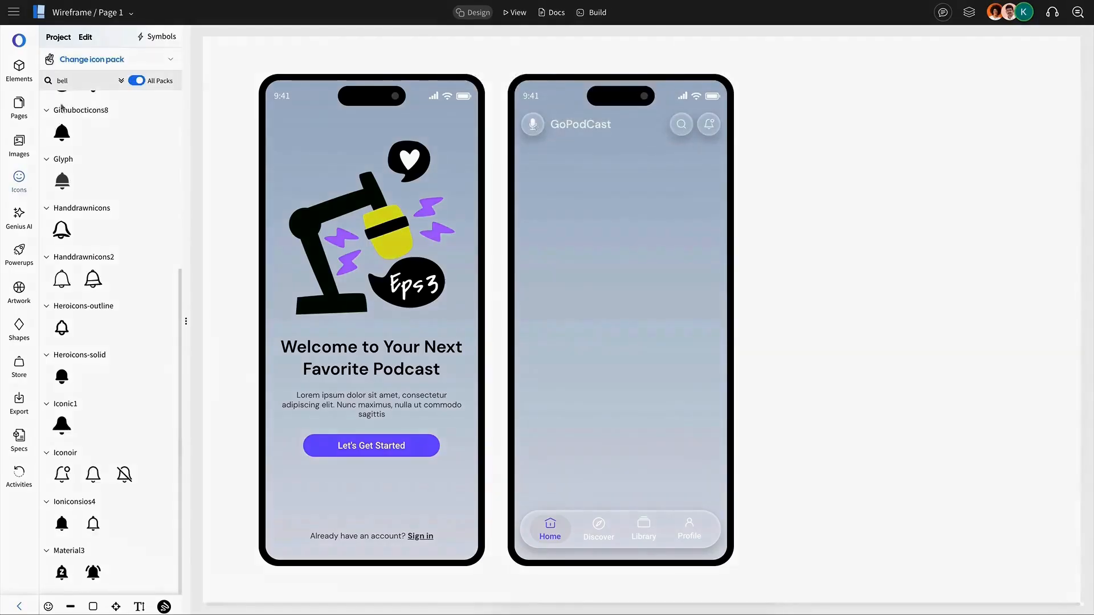
Step: Copy the navigation bar's glass background and place it below the header as a taller rounded banner card
left_click(622, 534)
key("ctrl+c")
key("ctrl+v")
left_click_drag(621, 532, 620, 244)
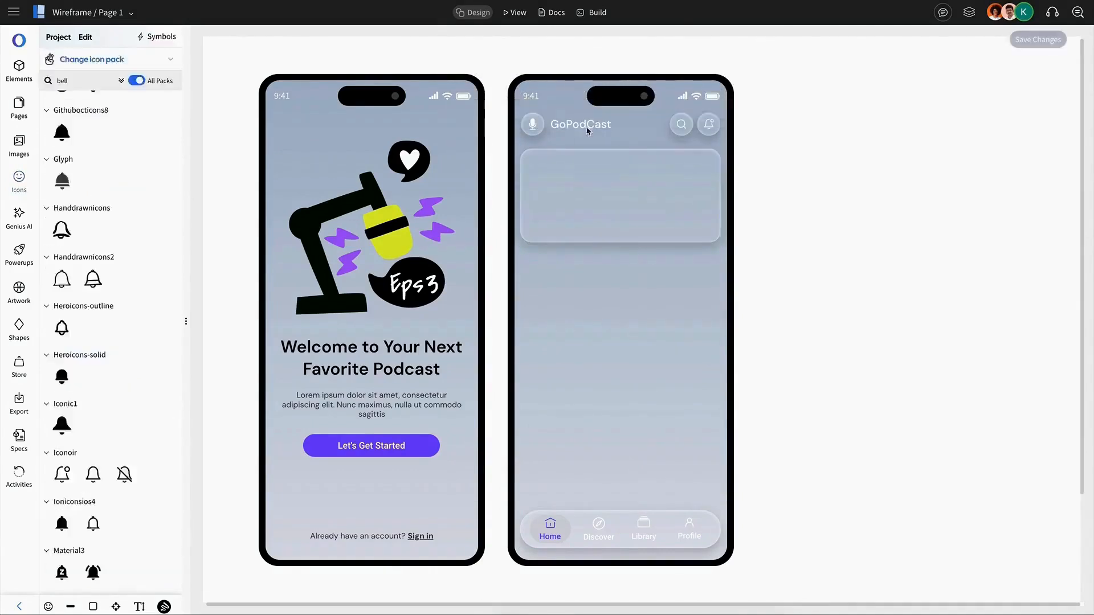
Step: Copy the GoPodCast title into the banner card as the two-line headline "Listen Favorite Podcast"
left_click(587, 127)
key("ctrl+c")
key("ctrl+v")
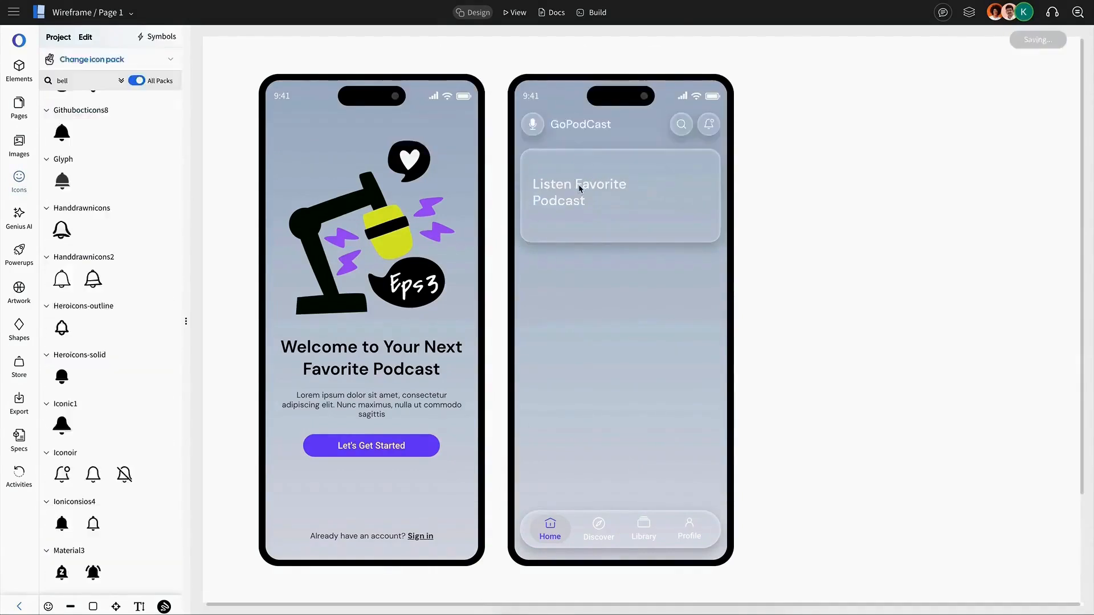
Step: Duplicate the banner headline above itself and change the copy's text to "ENJOY TOP PODCAST"
left_click(576, 191)
key("ctrl+c")
key("ctrl+v")
left_click_drag(576, 196, 586, 176)
double_click(586, 165)
key("ctrl+a")
type("E")
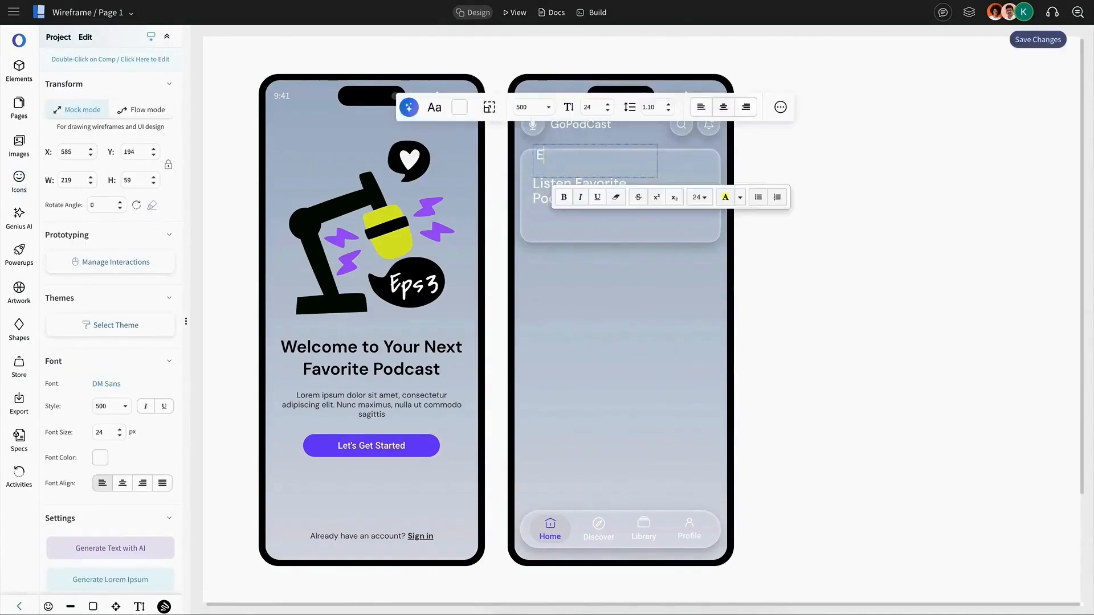
type("NJOY TOP PODCAST")
Step: Set the ENJOY TOP PODCAST caption's font size to 14, position it just above the headline and narrow its text box
double_click(588, 108)
type("16")
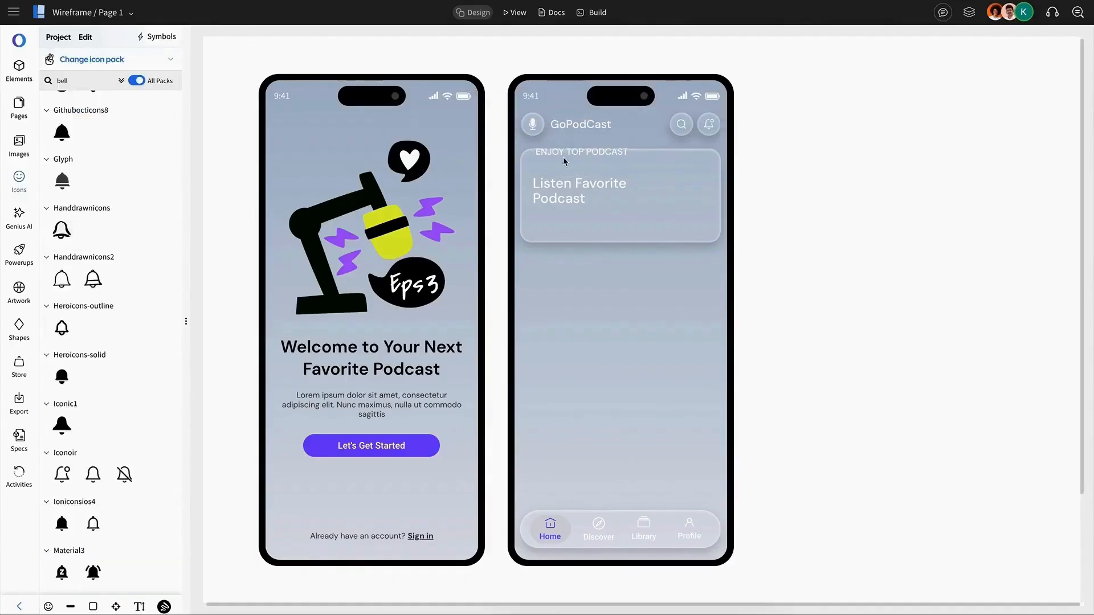
left_click_drag(572, 160, 571, 169)
double_click(586, 117)
type("14")
left_click_drag(559, 161, 621, 164)
Step: Set the caption's letter spacing to 3 px, widen its text box to fit one line and adjust its font size and weight
scroll(144, 312, "down", 7)
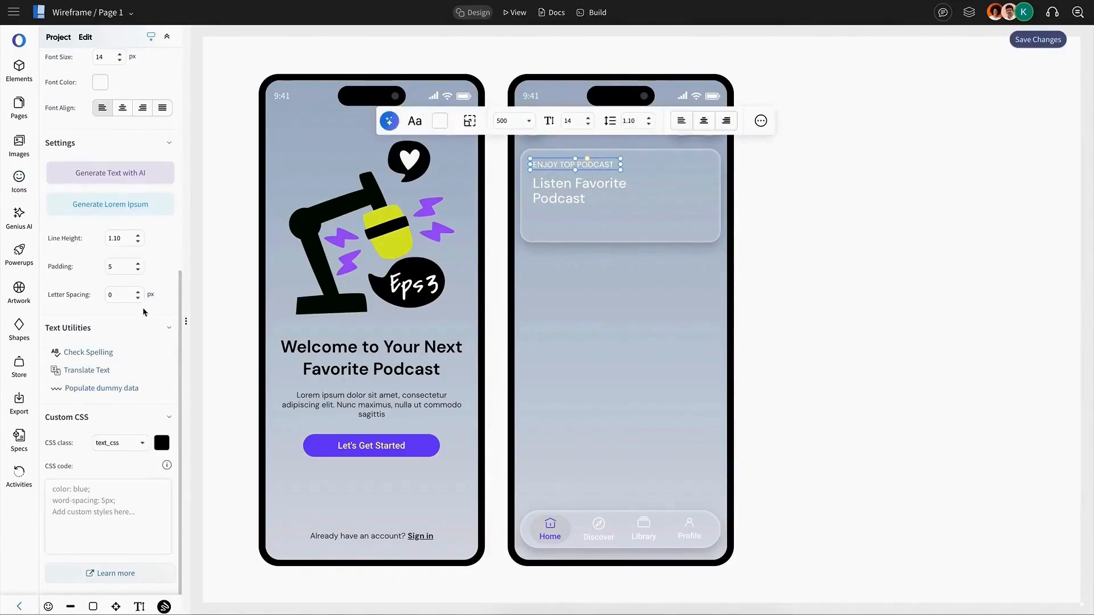
triple_click(138, 291)
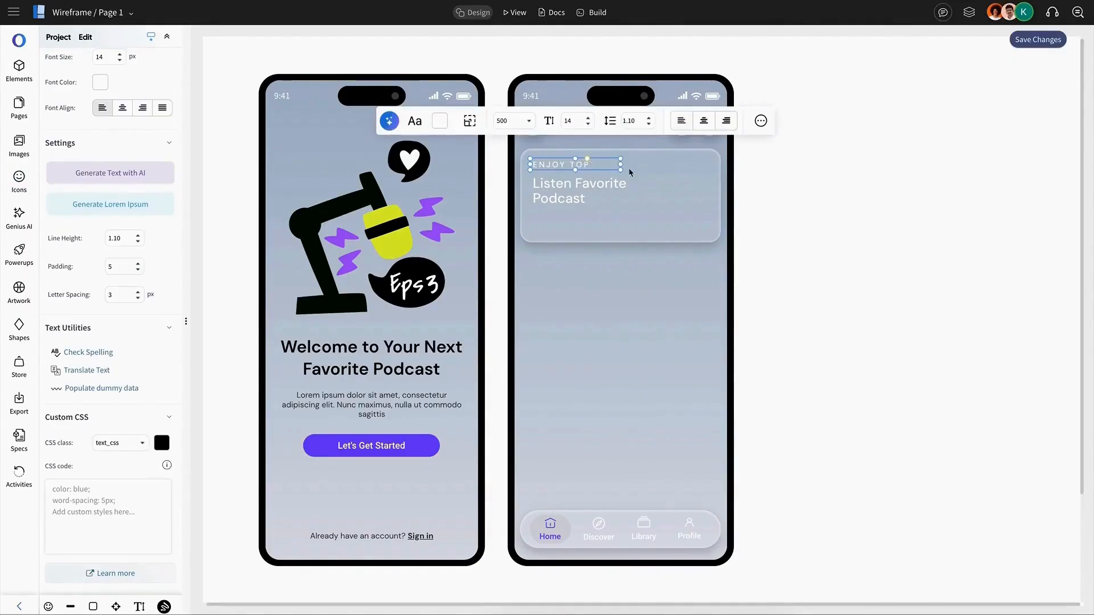
left_click_drag(622, 165, 645, 165)
double_click(603, 124)
left_click(529, 120)
left_click(521, 154)
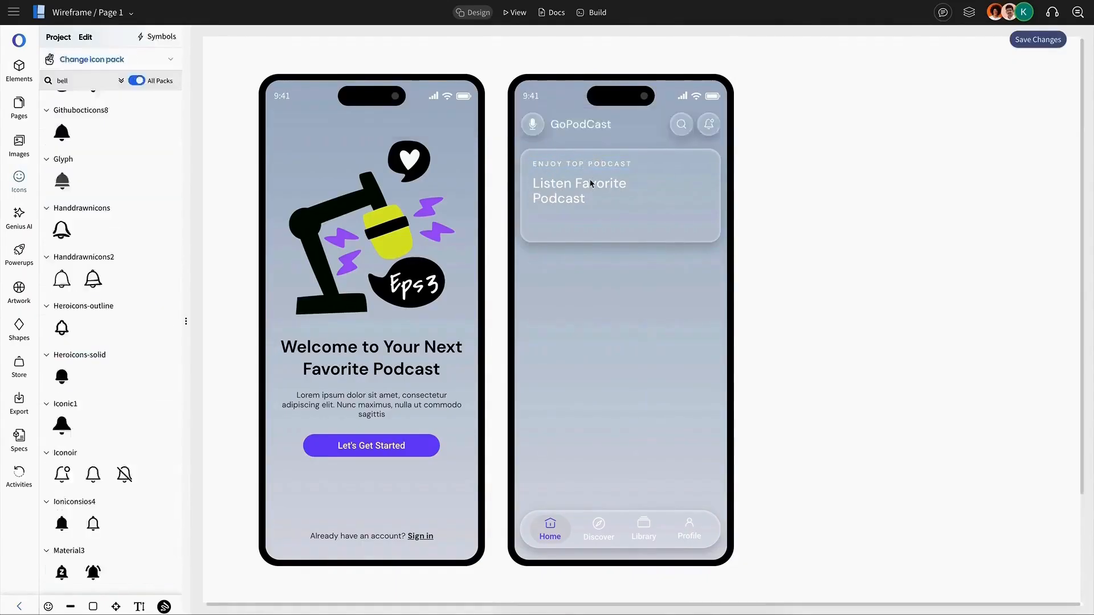
Step: Add a liquid glass icon button below the banner headline, with a play icon and the label "Play Now"
left_click_drag(141, 285, 599, 226)
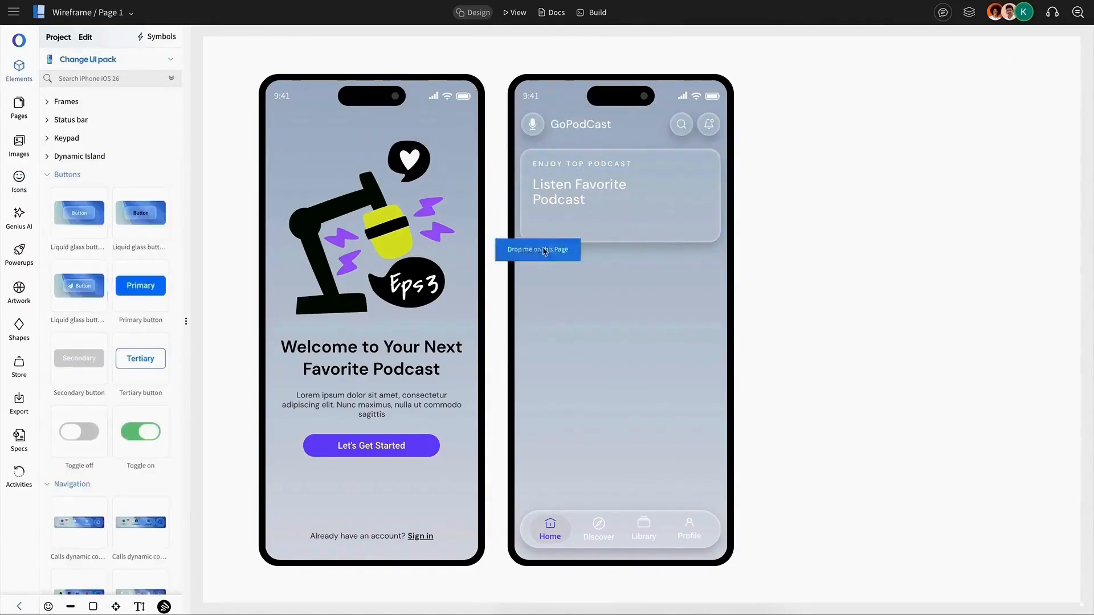
double_click(557, 222)
left_click(153, 328)
left_click(245, 66)
type("play")
left_click(281, 88)
left_click(583, 227)
left_click(792, 257)
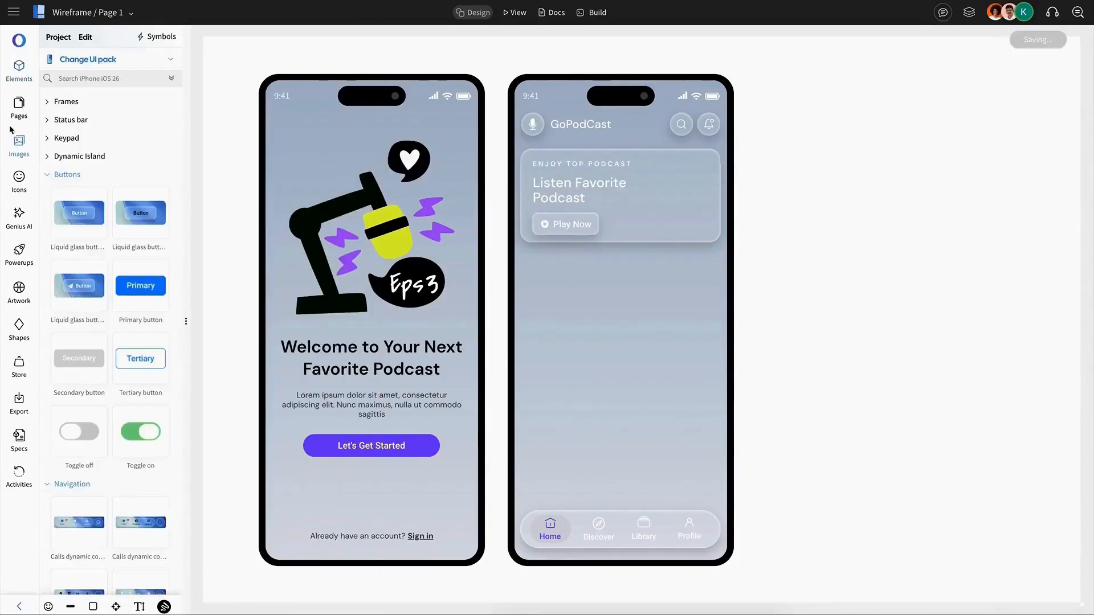
Step: Add the image of the woman with headphones to the banner card and group it with the texts, button and background
left_click(17, 143)
left_click_drag(129, 151, 630, 199)
left_click(585, 223, "shift")
left_click(580, 190, "shift")
left_click(574, 165, "shift")
left_click(588, 156, "shift")
key("ctrl+g")
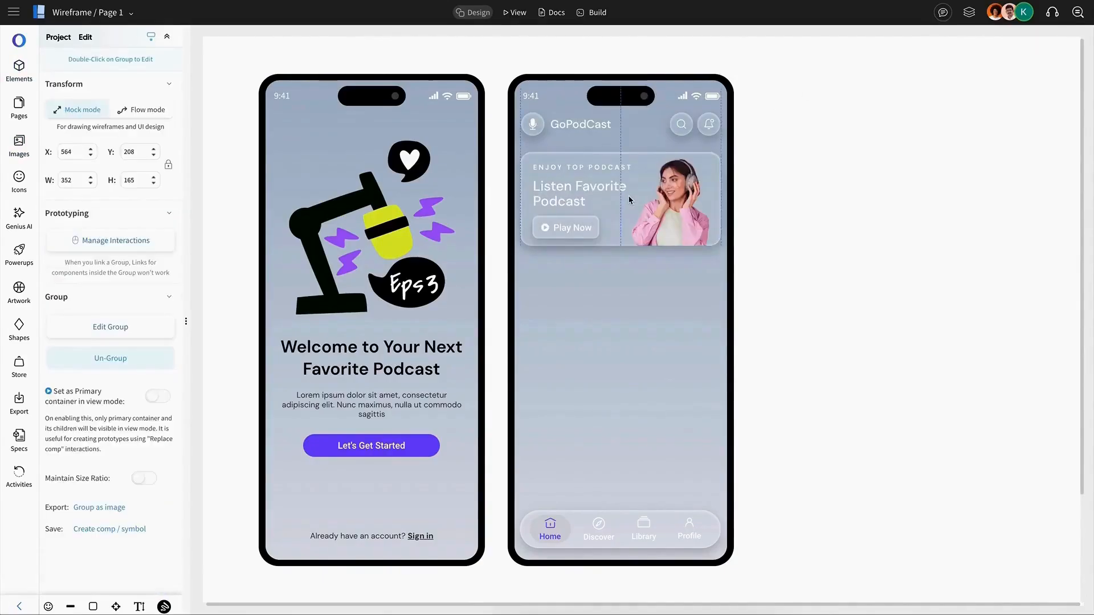
left_click(605, 148)
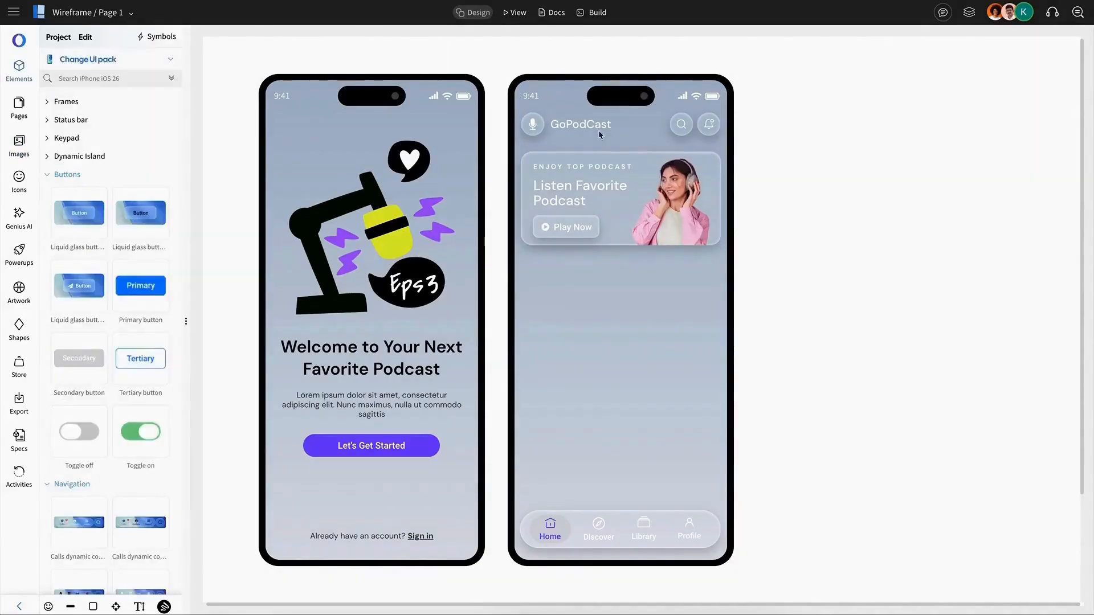
Step: Copy the GoPodCast title below the banner card and change the copy's text to "Category"
left_click(598, 131)
key("ctrl+c")
key("ctrl+v")
left_click_drag(604, 145, 568, 268)
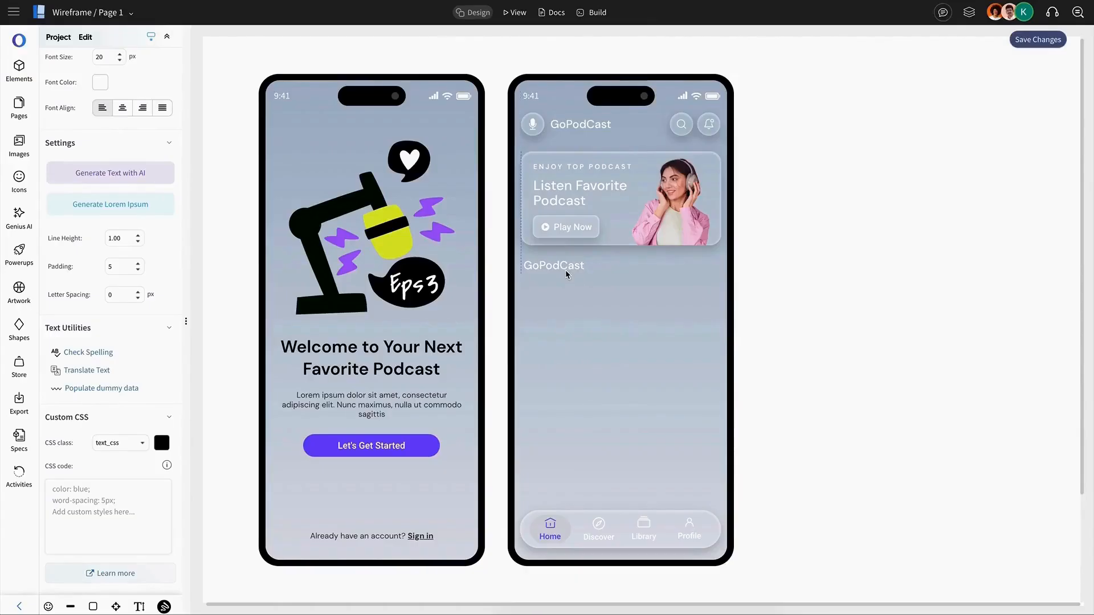
double_click(567, 273)
type("Category")
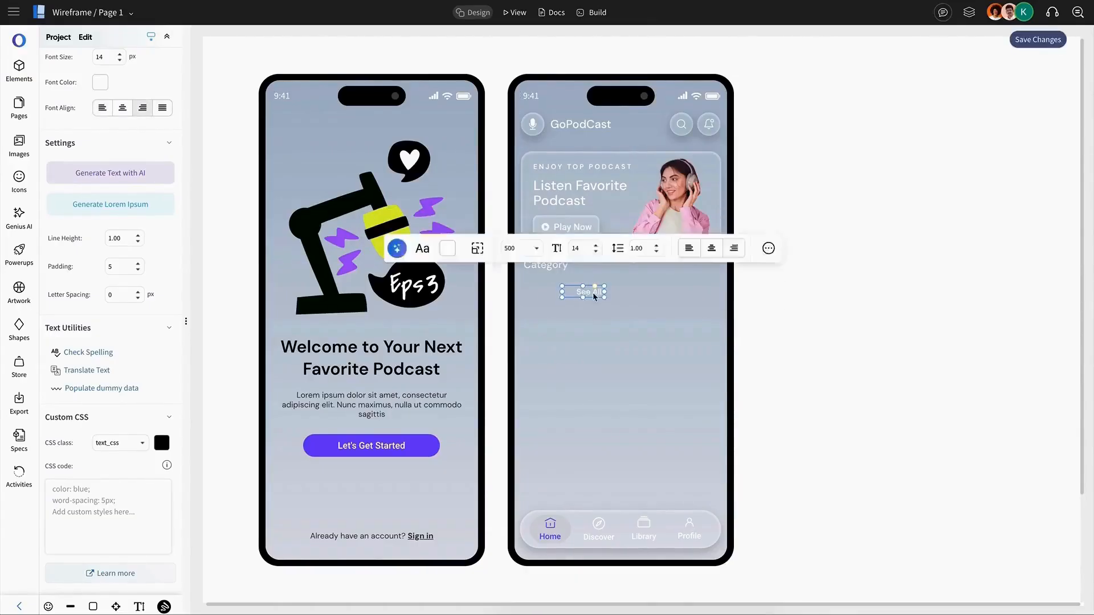
Step: Move the "See All" text to the far end of the Category row, middle-align it with the heading and underline it
left_click_drag(594, 294, 710, 268)
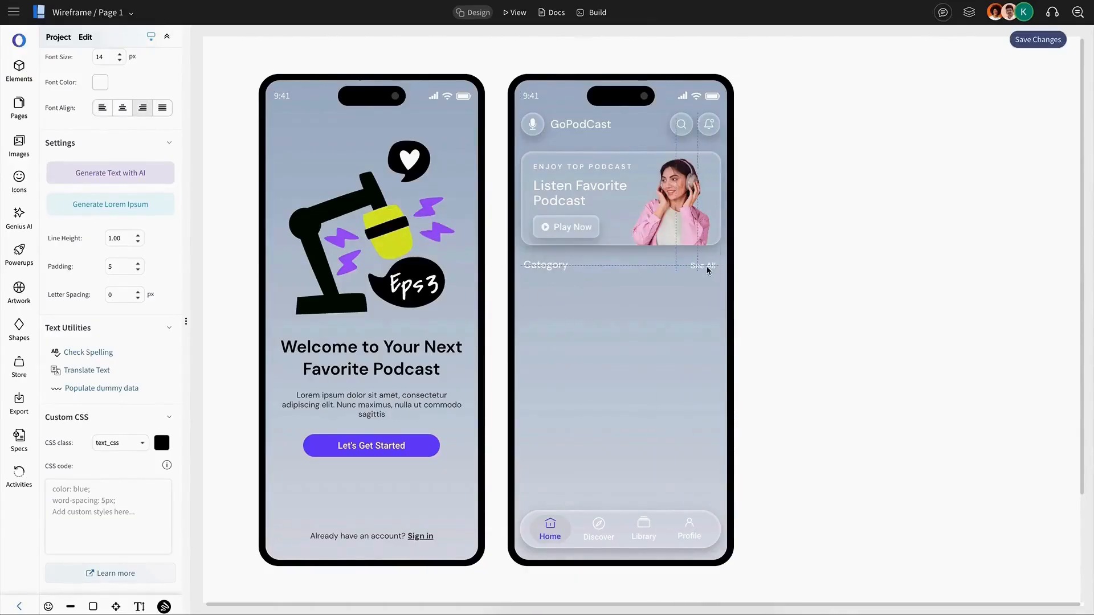
left_click(548, 269, "shift")
left_click(147, 375)
left_click(692, 265)
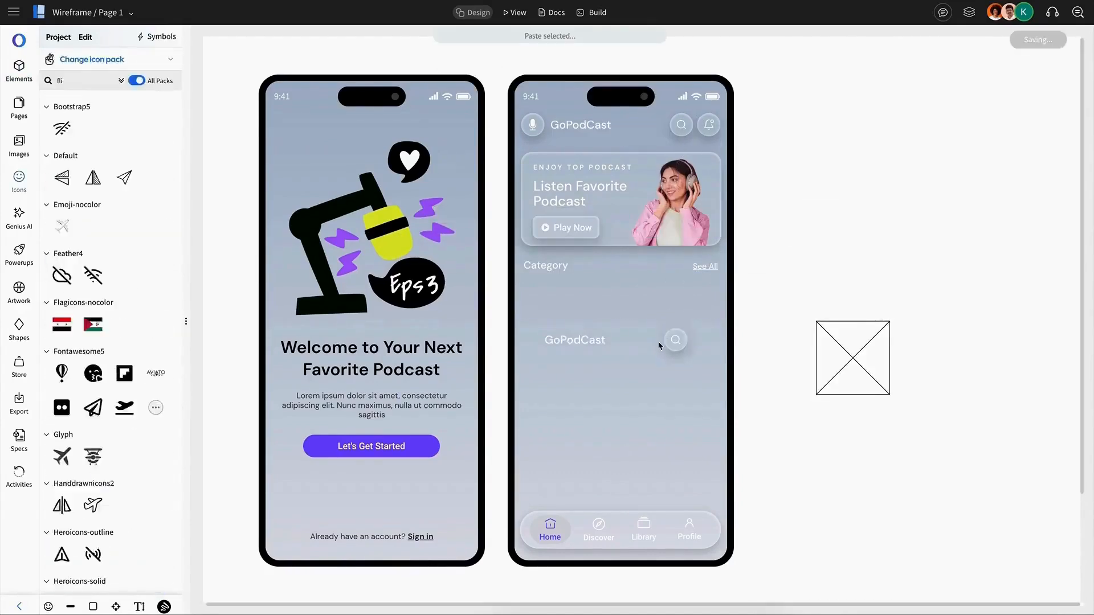
Step: Place the copied search icon button above the GoPodCast copy in the Category section and set its size to 50
left_click_drag(674, 337, 567, 306)
left_click(144, 478)
type("50")
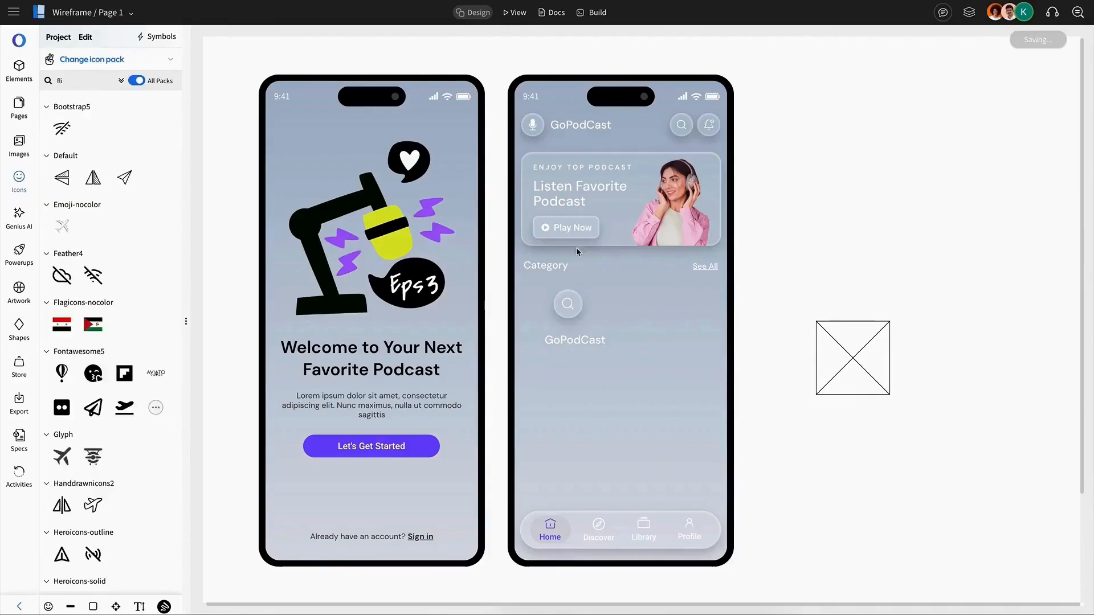
Step: Change the text below the search icon to "Health" at font size 16, narrow its box and centre it under the icon
double_click(575, 340)
type("Health")
left_click(571, 301)
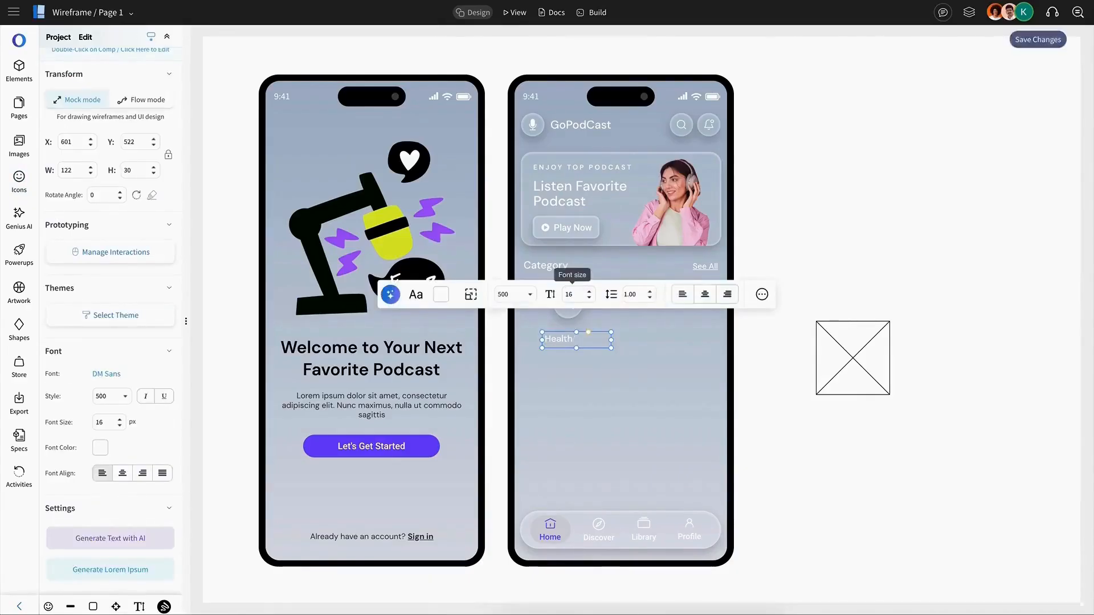
left_click_drag(611, 340, 585, 342)
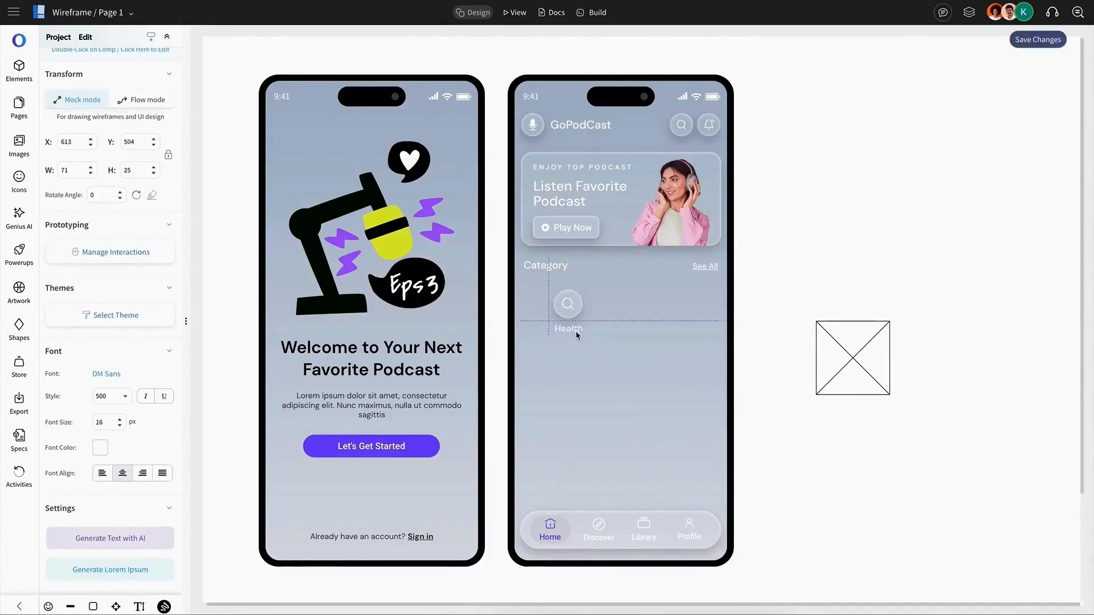
Step: Group the icon with its Health label at the start of the Category row and duplicate it into Politics, Travel and Finance items
mouse_move(572, 307)
left_mouse_down()
mouse_move(542, 301)
mouse_move(625, 294)
left_mouse_up()
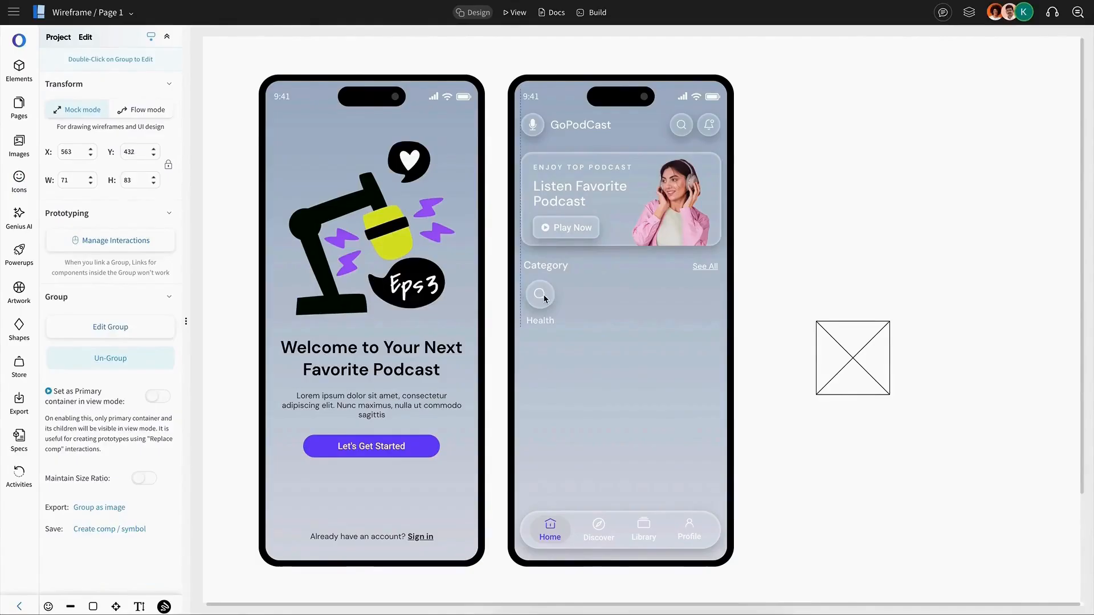
key("ctrl+d")
key("ctrl+d")
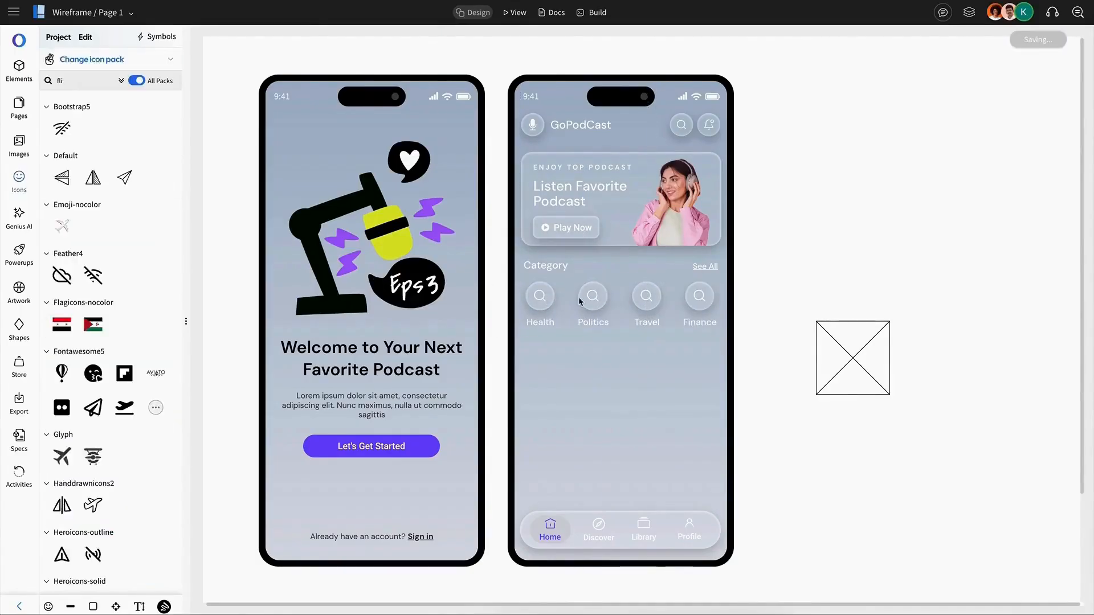
Step: Replace the category search icons with topic icons, using a building for Politics, an airplane for Travel and chart-square-bar for Finance
double_click(540, 296)
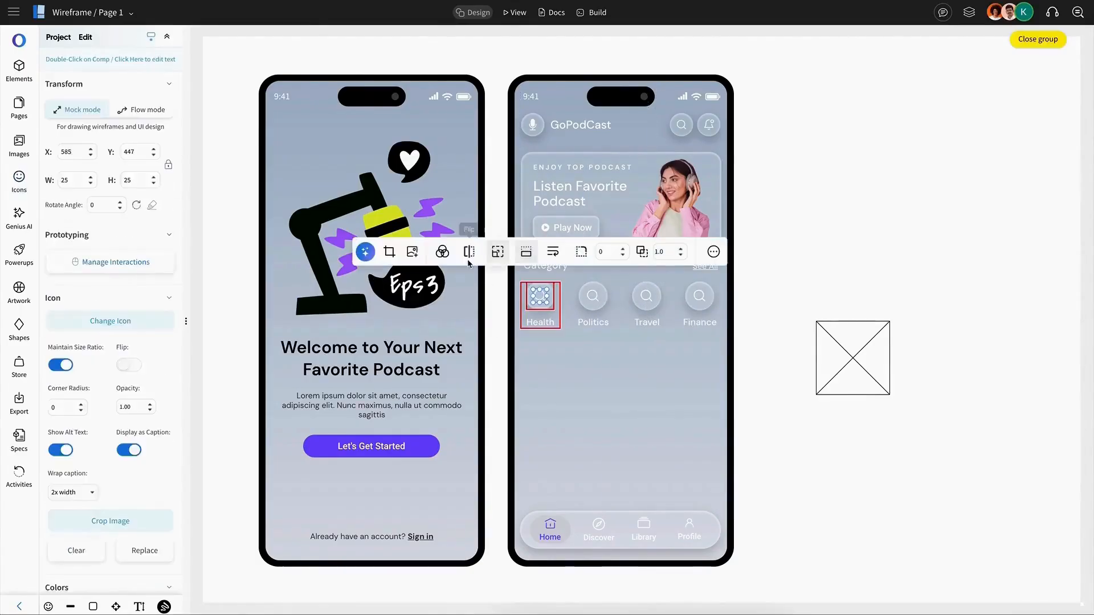
left_click(110, 334)
type("art")
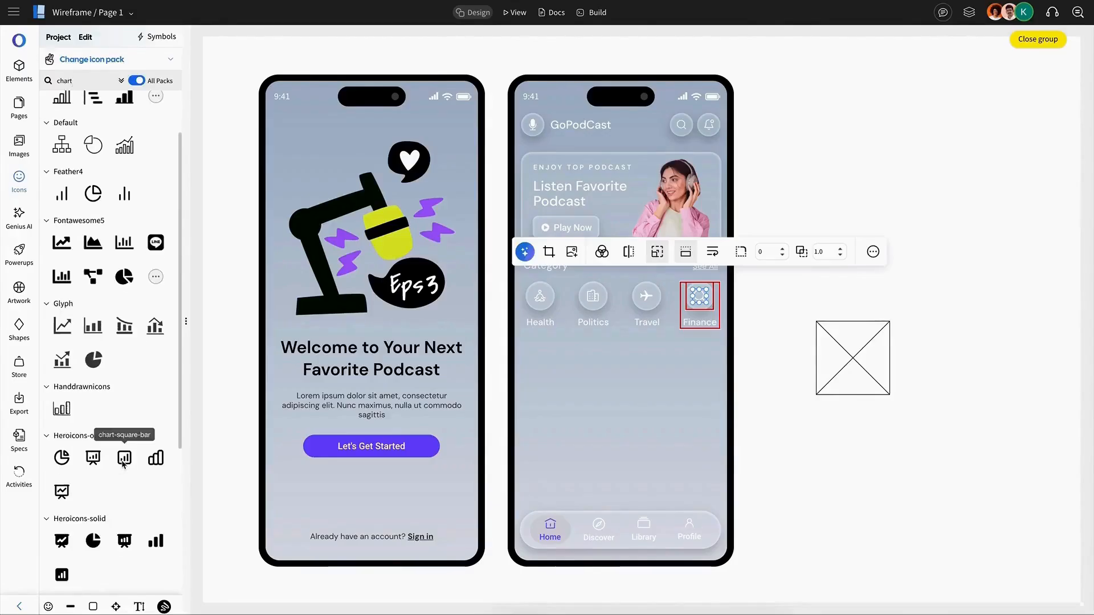
left_click(122, 463)
left_click(678, 324)
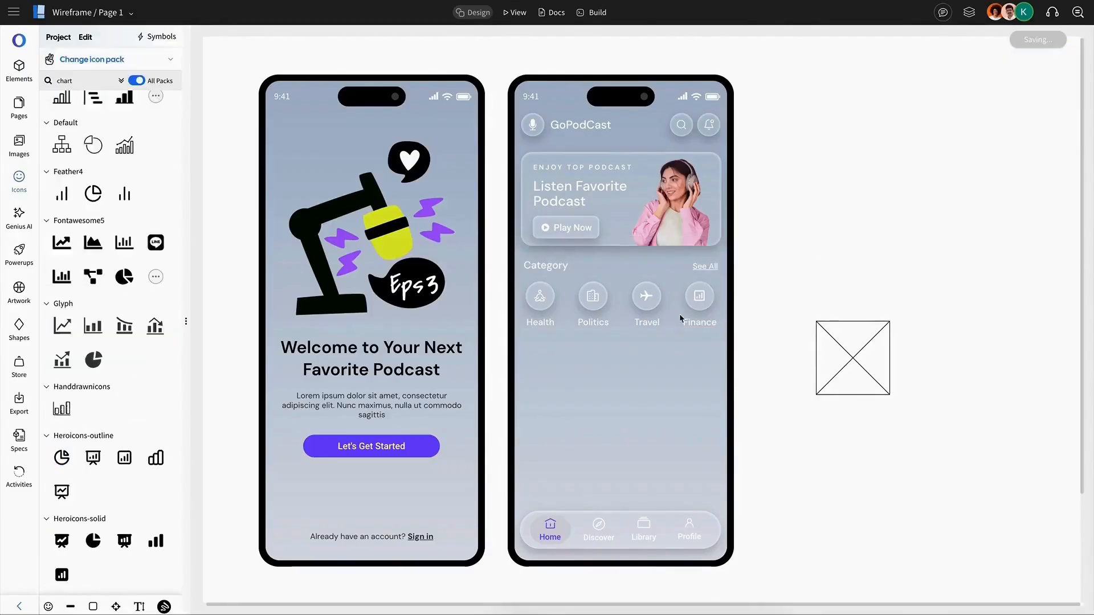
Step: Middle-align the Health, Politics, Travel and Finance items and distribute them horizontally
left_click(691, 313)
left_click(642, 305, "shift")
left_click(592, 304, "shift")
left_click(545, 303, "shift")
left_click(664, 245)
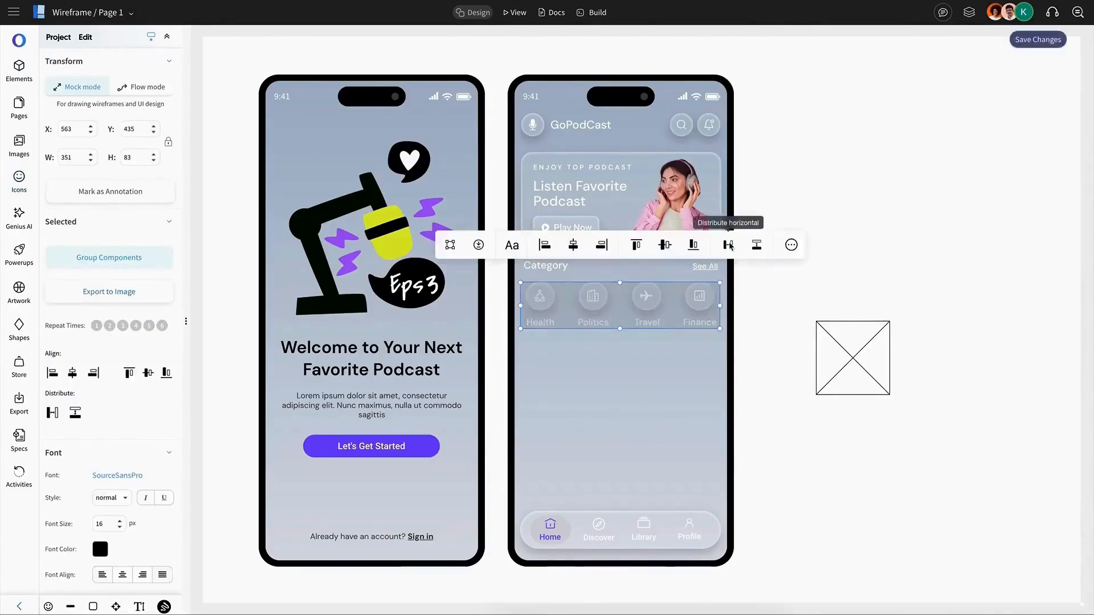
left_click(594, 272)
Step: Copy the Category heading row with "See All" below the category items and change the heading to "Continue Listening"
left_click(585, 271)
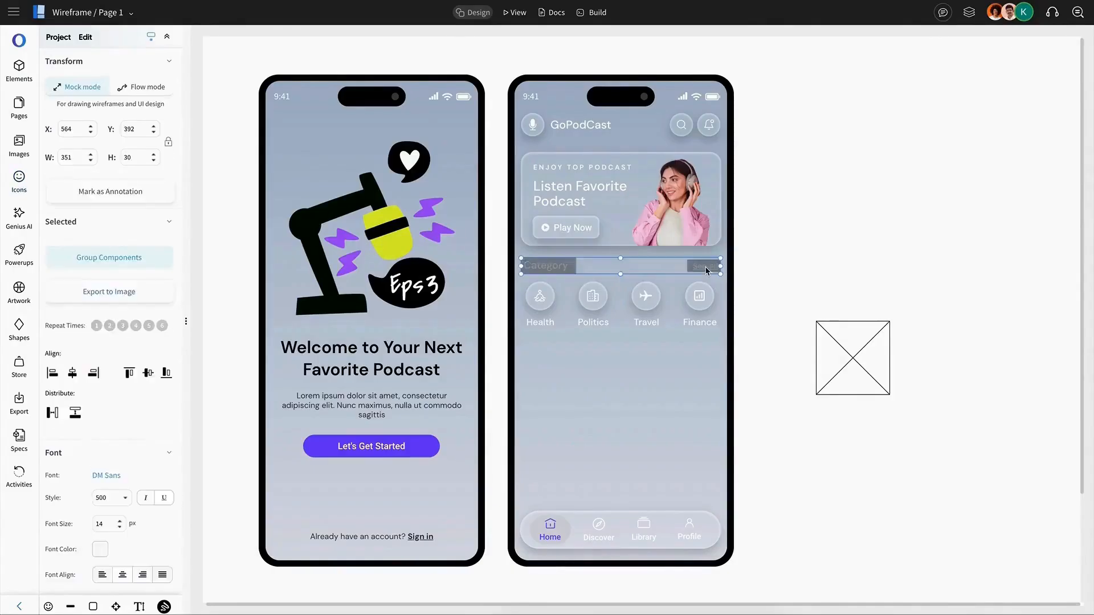
key("ctrl+c")
key("ctrl+v")
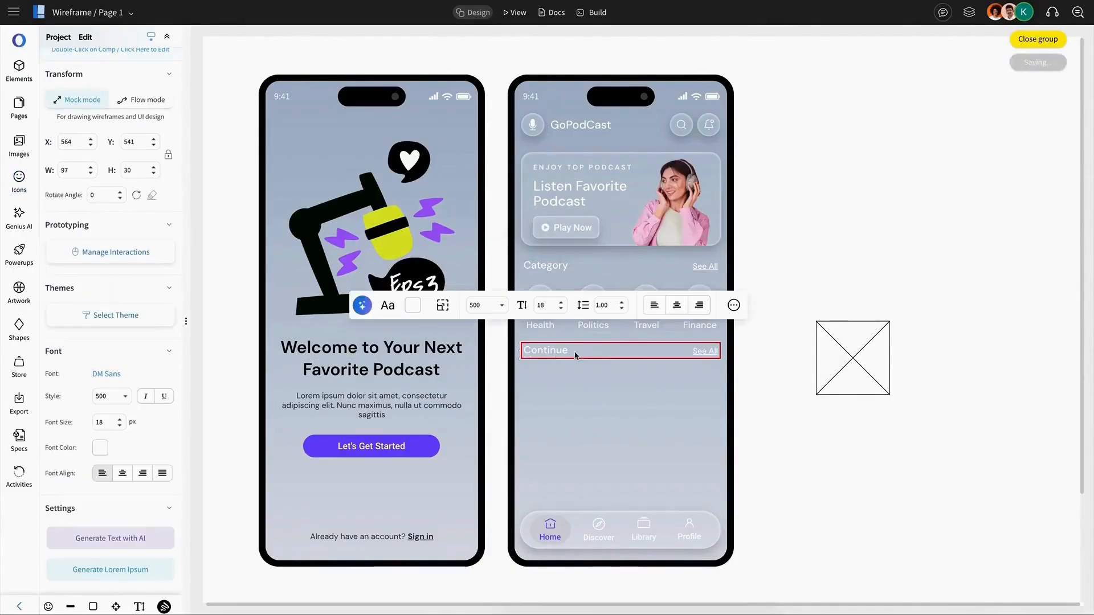
left_click_drag(576, 352, 574, 351)
Step: Place the square image placeholder below the Continue Listening heading and put a copy of the heading text beside it
left_click_drag(874, 361, 584, 413)
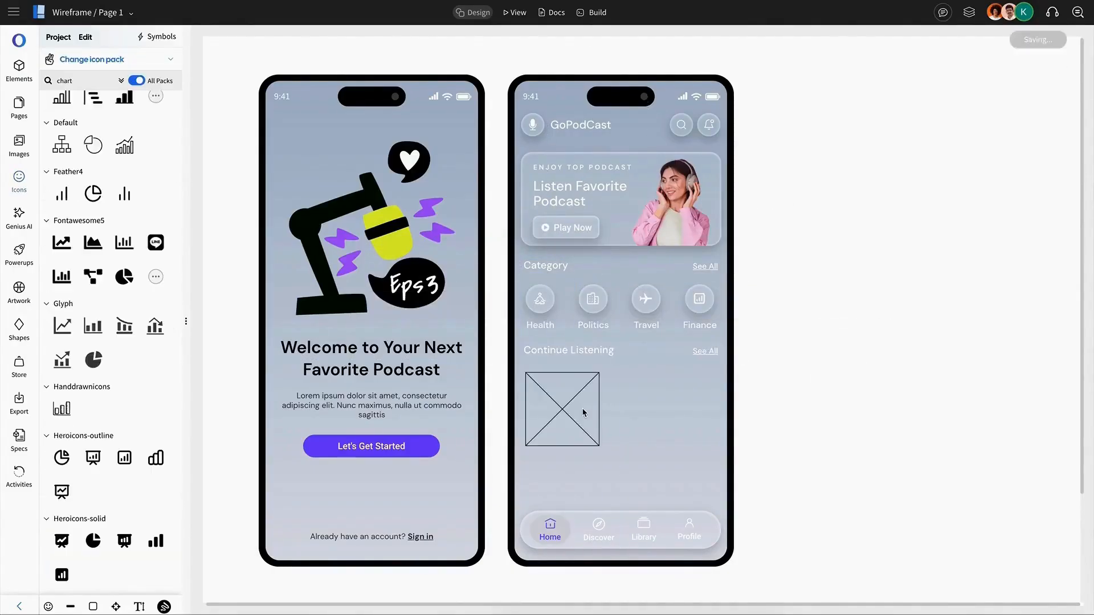
double_click(589, 354)
key("ctrl+c")
key("Escape")
key("ctrl+v")
left_click_drag(589, 355, 658, 389)
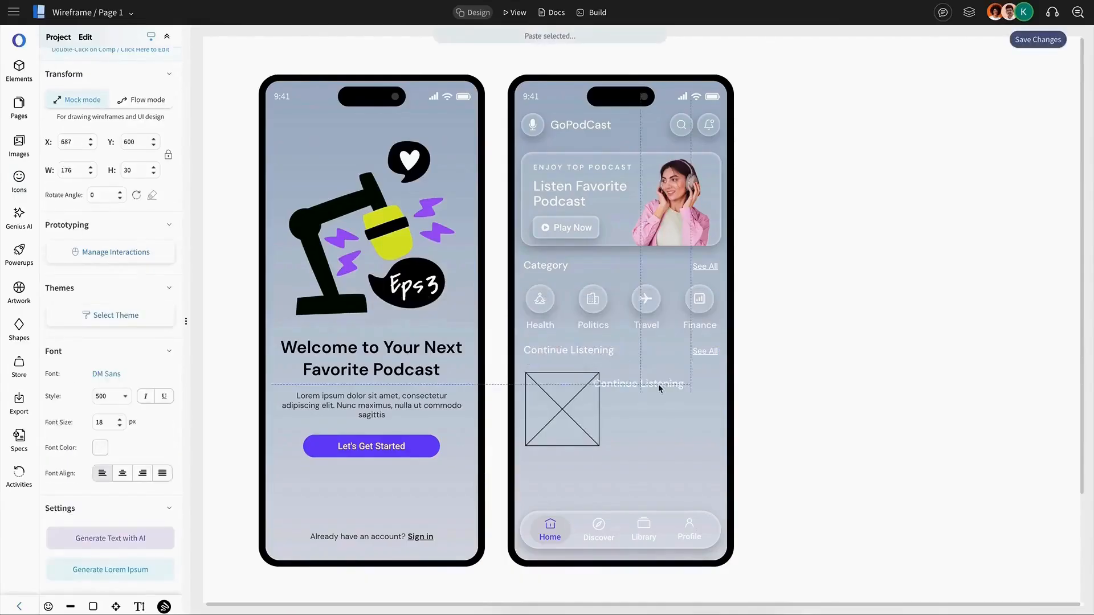
Step: Complete the card texts as "EP: 145 Echoes & Edges" and "StudioNova FM" at font size 14, and left-align them
type("ova FM")
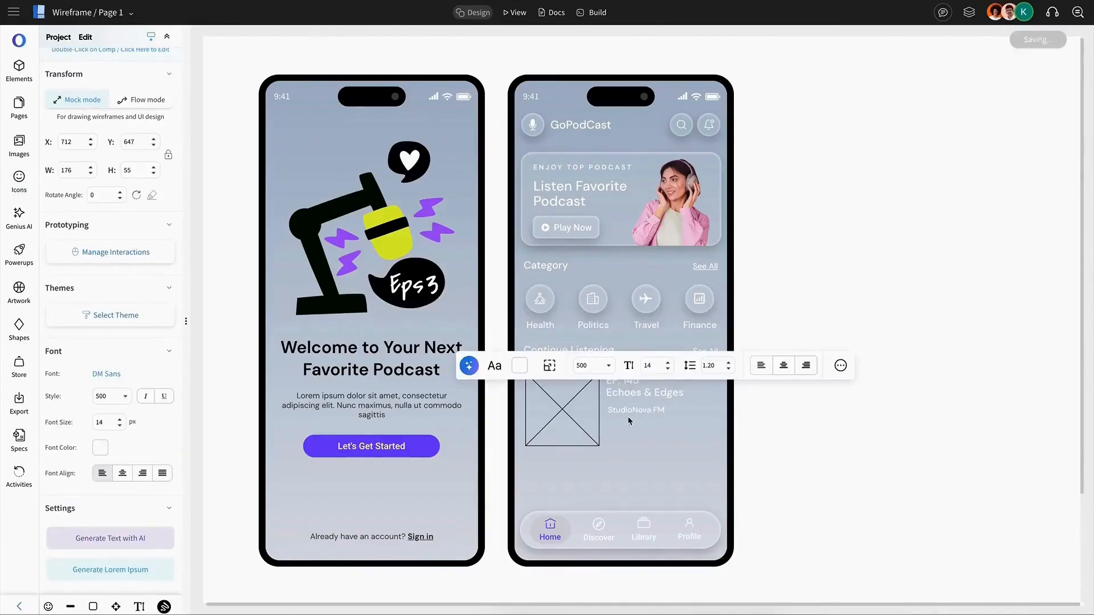
left_click(630, 397, "shift")
left_click(52, 373)
left_click(652, 423)
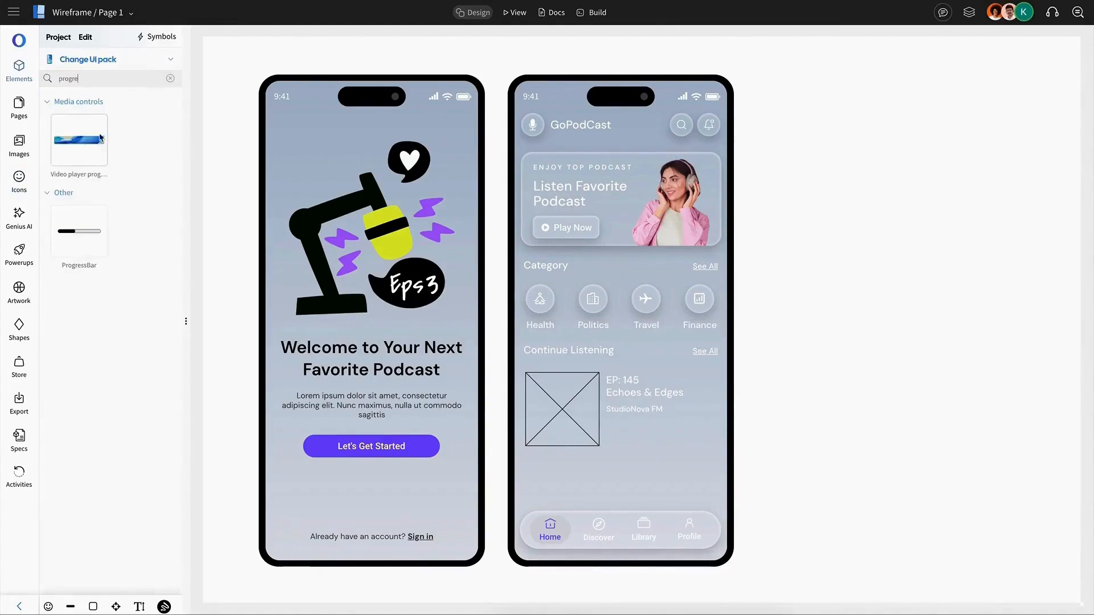
Step: Add a purple progress bar, 200 by 8, below StudioNova FM and a right-aligned text copy reading "30%" beneath it
left_click(101, 138)
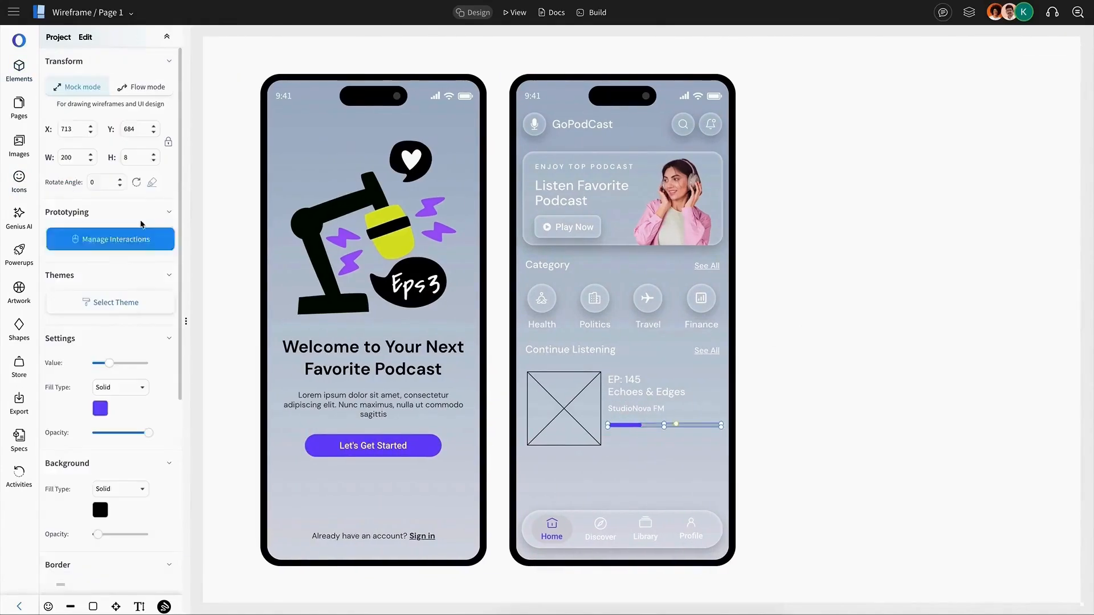
left_click(652, 410)
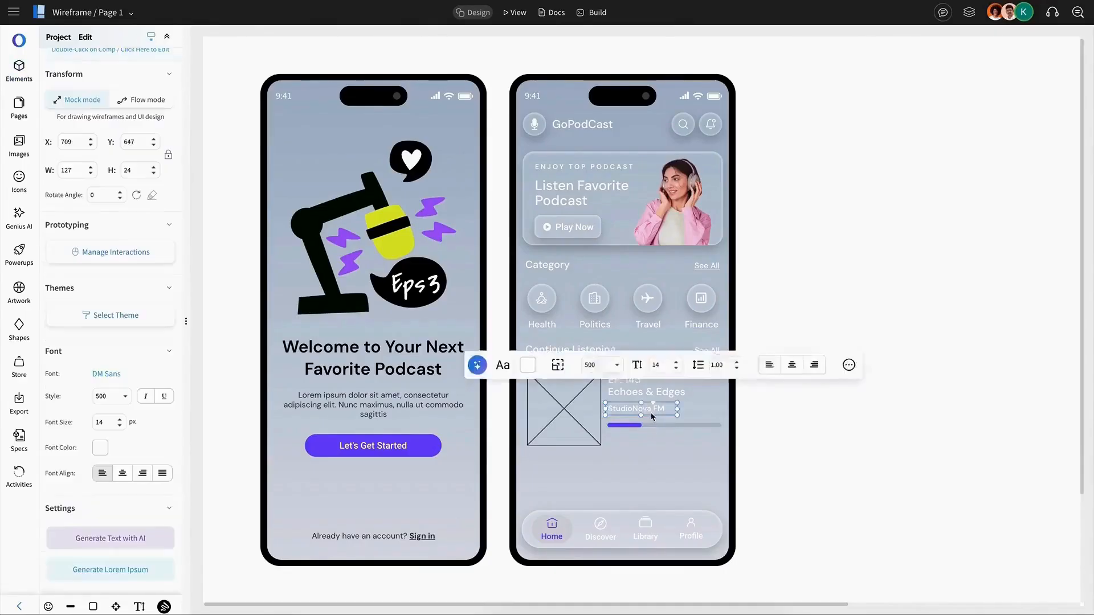
left_click(820, 394)
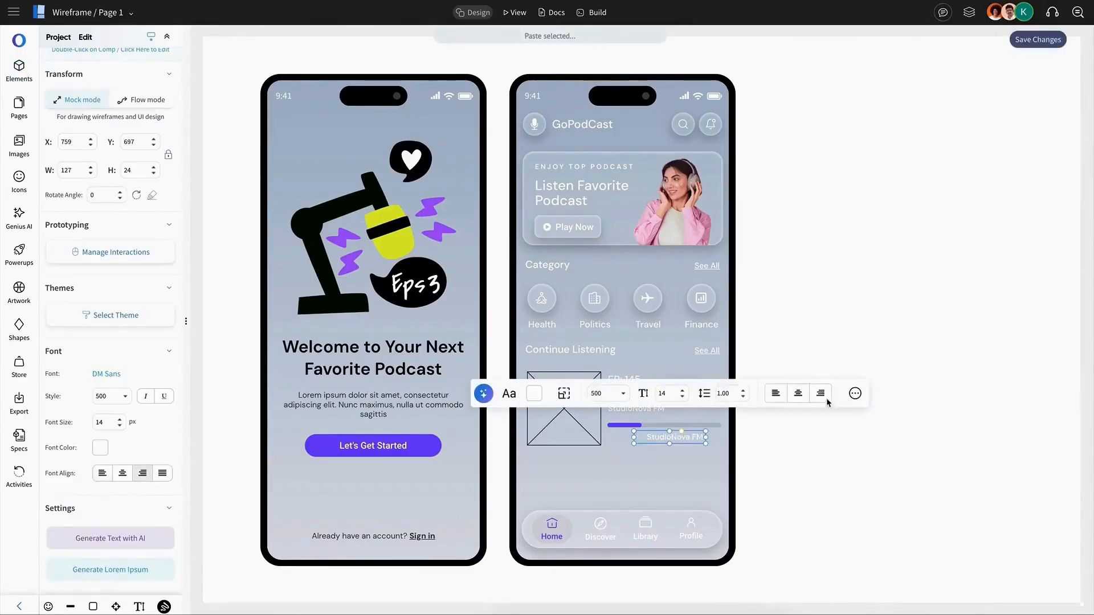
double_click(693, 436)
type("30%")
key("Escape")
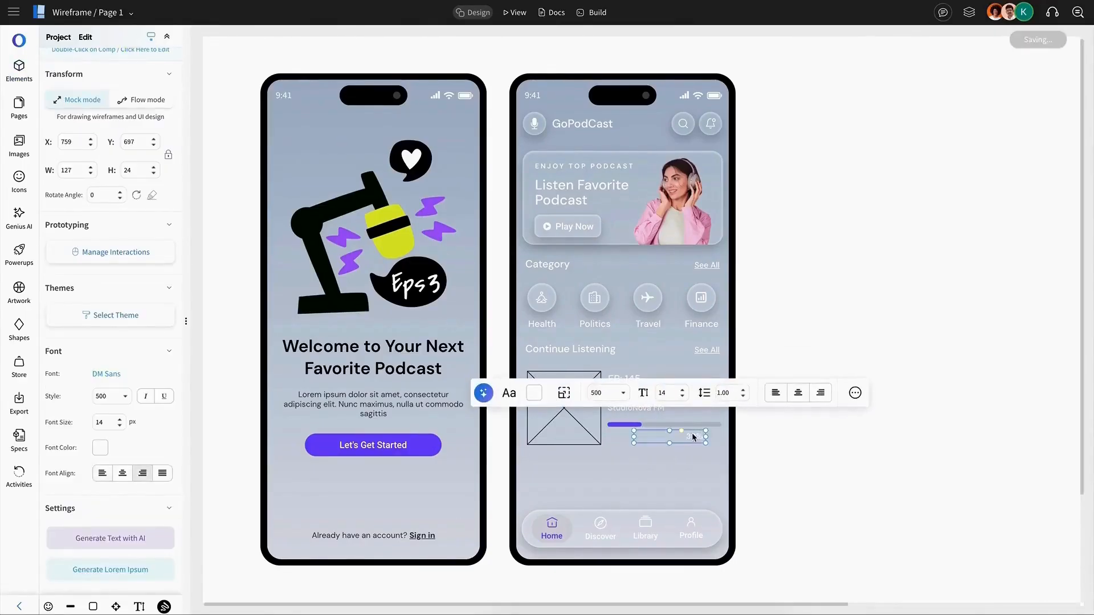
Step: Set the 30% label's font weight to 600, narrow its box to 50 and place it under the progress bar's far end
left_click(616, 394)
left_click(607, 472)
left_click_drag(634, 437, 711, 439)
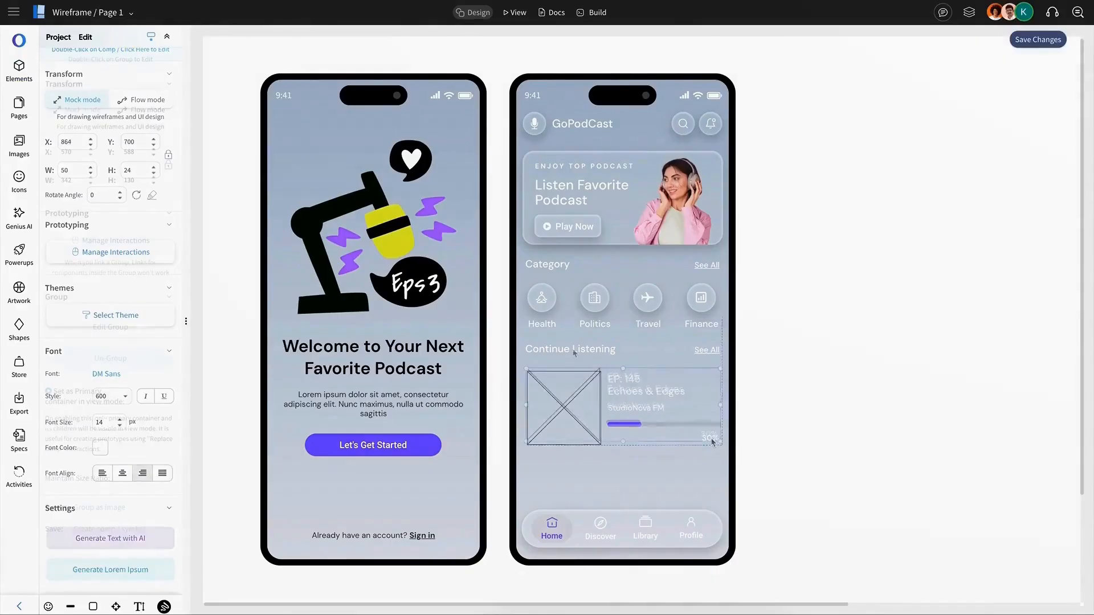
Step: Duplicate the Continue Listening heading row and podcast card below the original, and change the copied heading to "Recommended"
left_click(573, 349, "shift")
left_click_drag(574, 352, 572, 471)
left_click(576, 586)
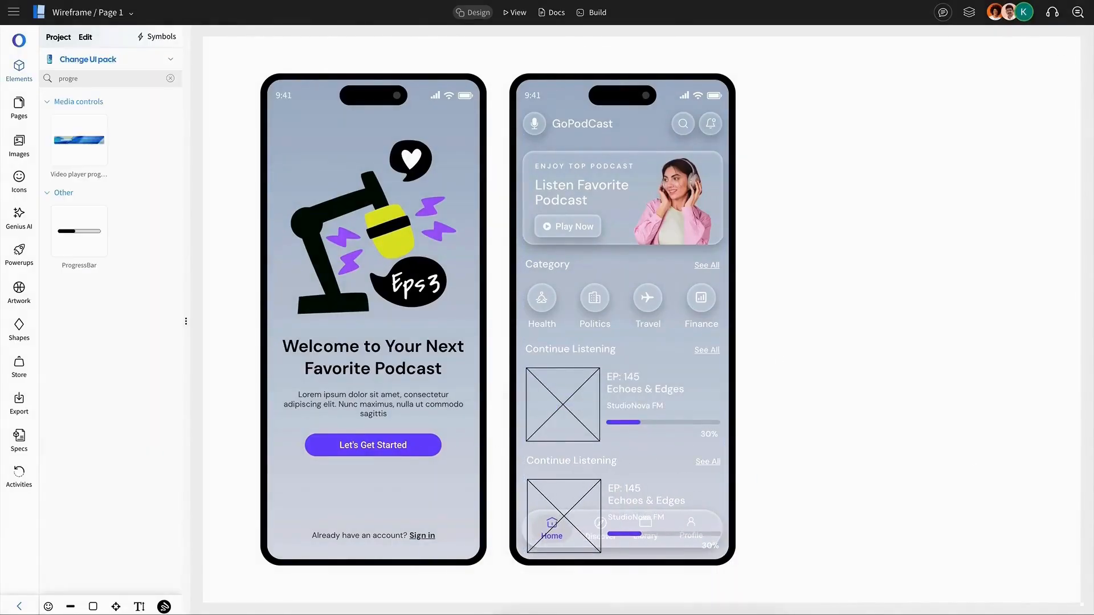
double_click(598, 464)
type("Rel")
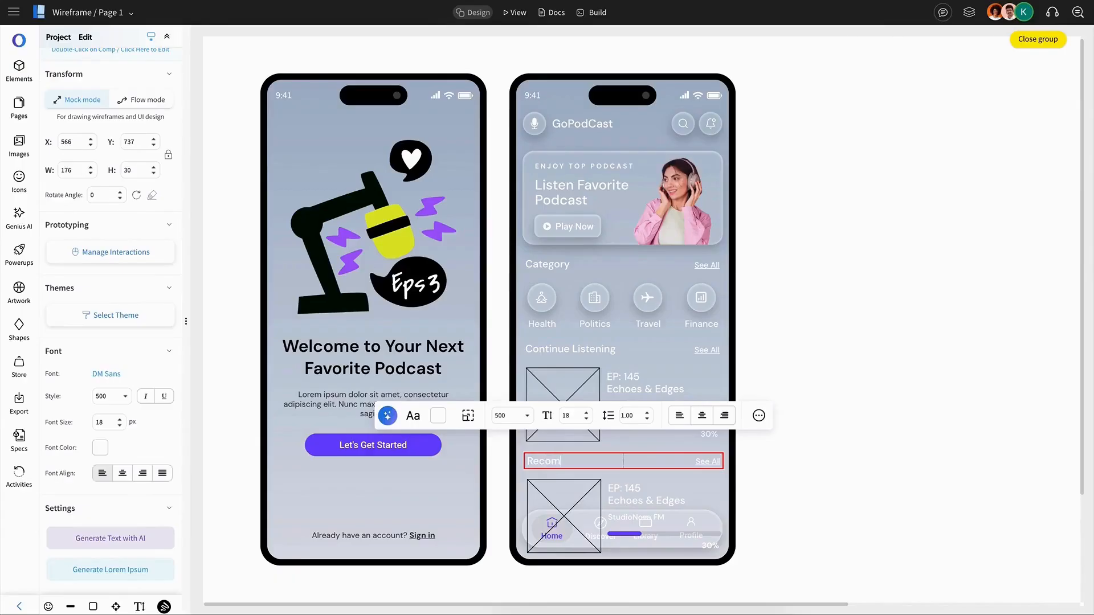
type("ommended")
key("Escape")
Step: Bring the bottom navigation bar to the front and change the Recommended card's text to "EP: 078 Signal & Noise"
right_click(716, 525)
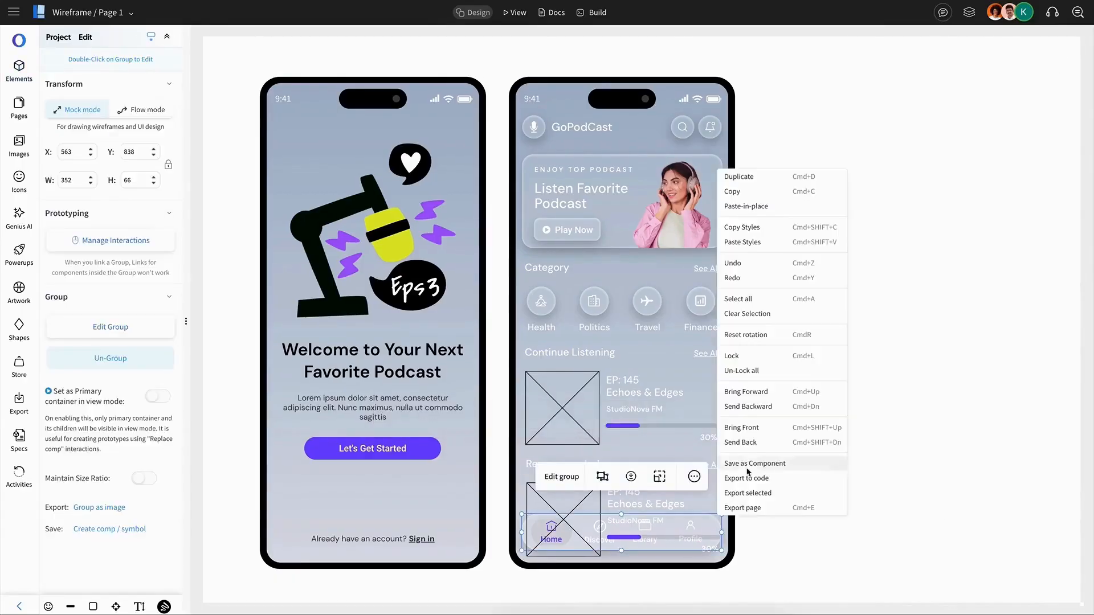
left_click(753, 430)
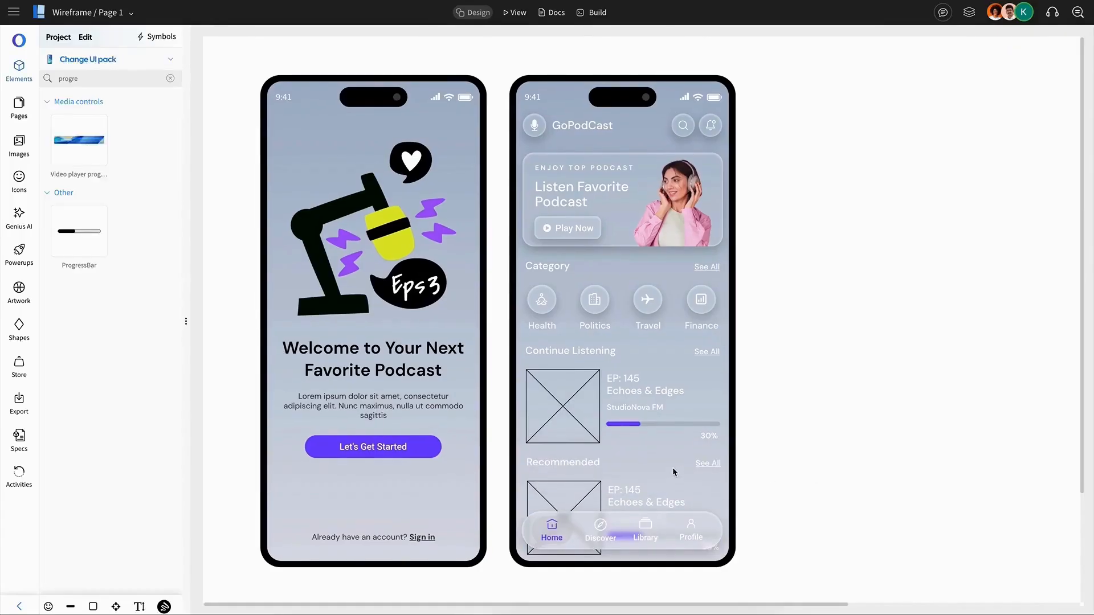
left_click(664, 505)
double_click(640, 495)
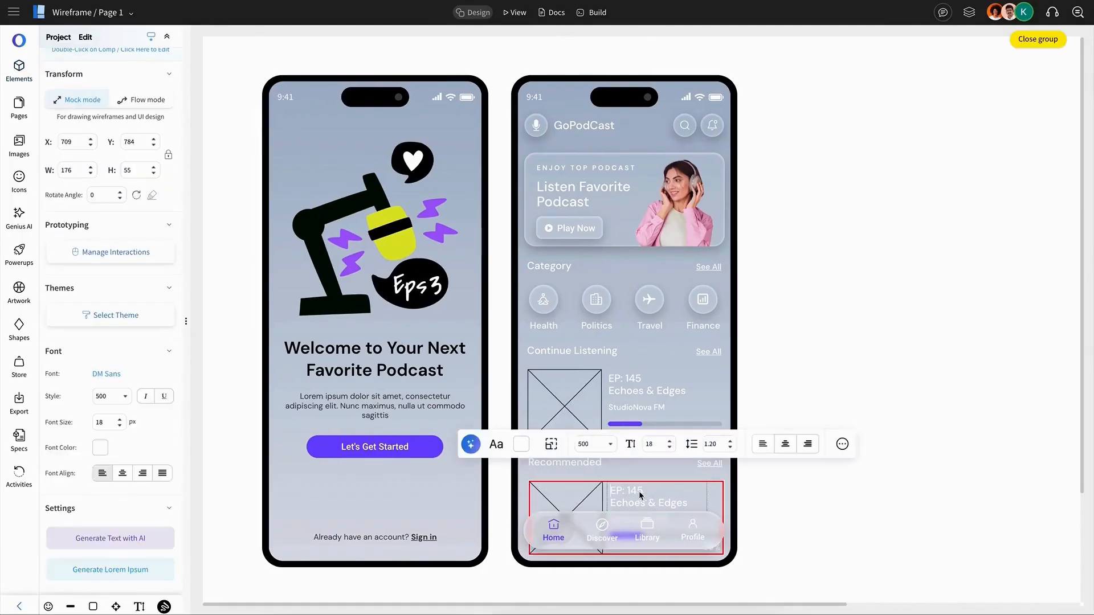
type("078")
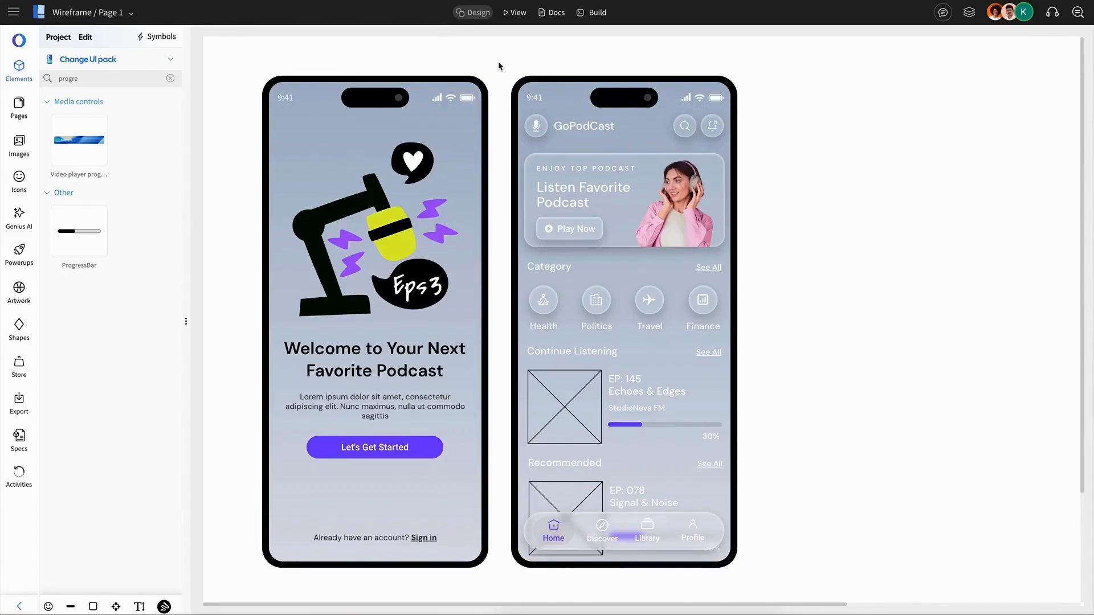
Step: Select the whole home screen, clear the element search and duplicate the screen beside the original as a third screen
left_click_drag(499, 65, 788, 550)
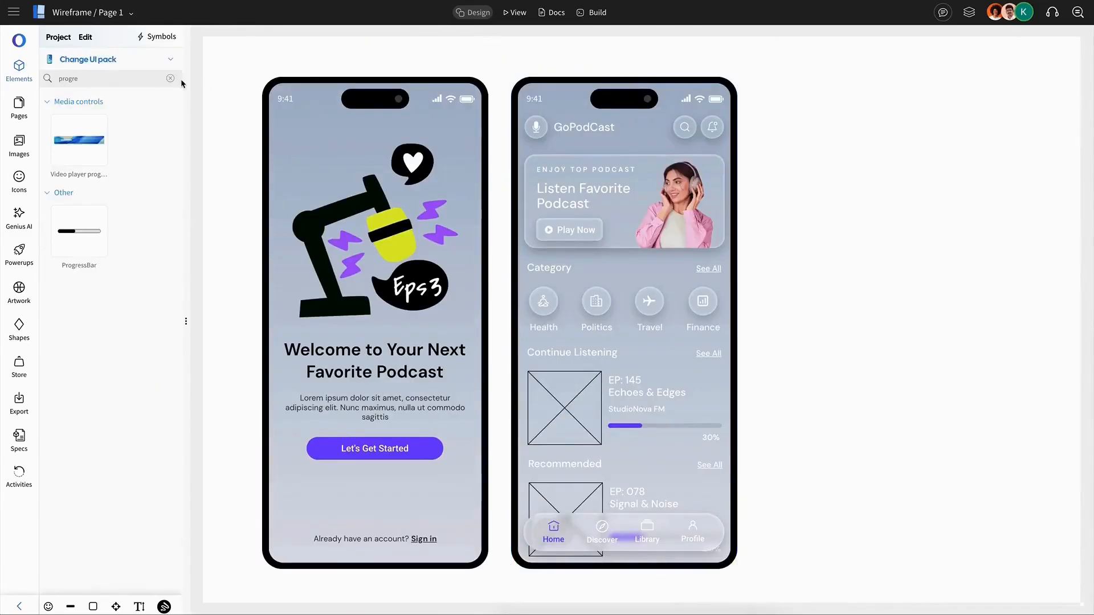
left_click(170, 78)
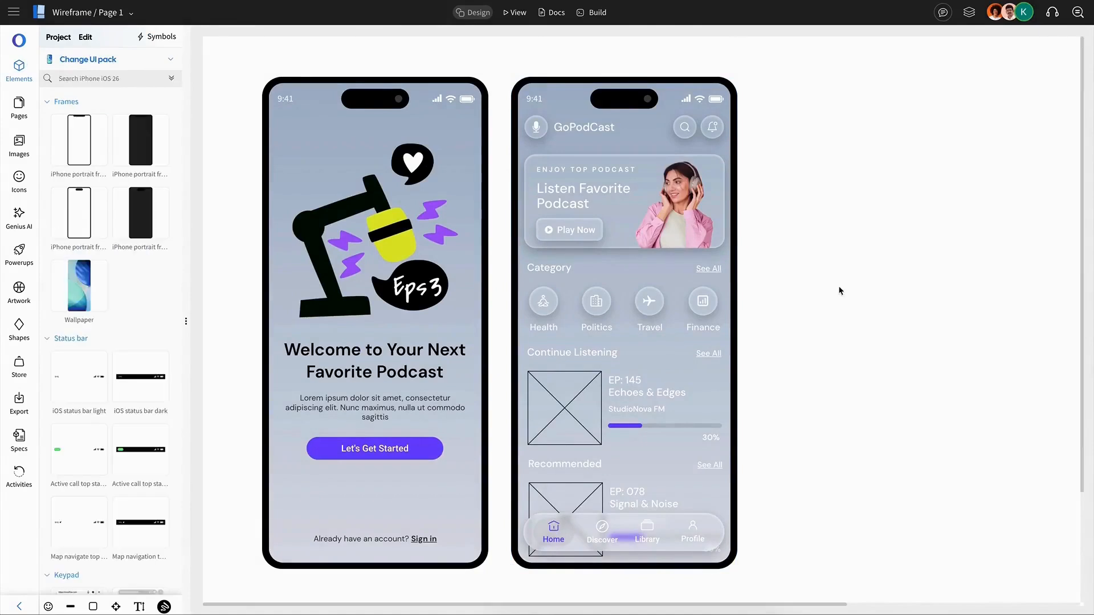
left_click(677, 274)
key("ctrl+d")
left_click_drag(667, 299, 887, 279)
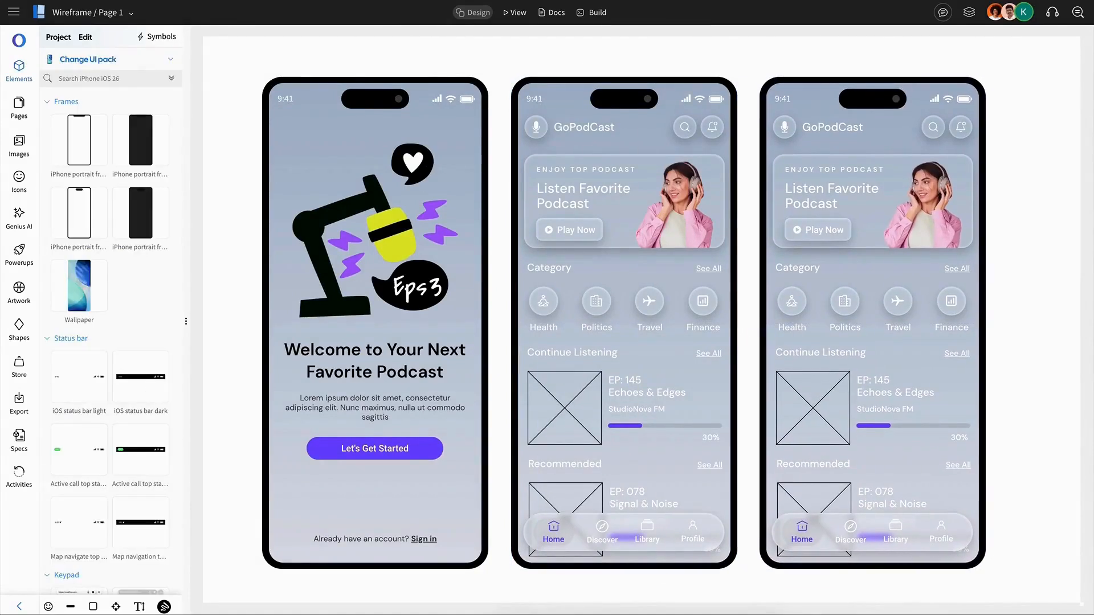
Step: Clear the banner, category items and podcast cards from the third screen and replace its microphone icon with a left chevron
scroll(909, 298, "right", 5)
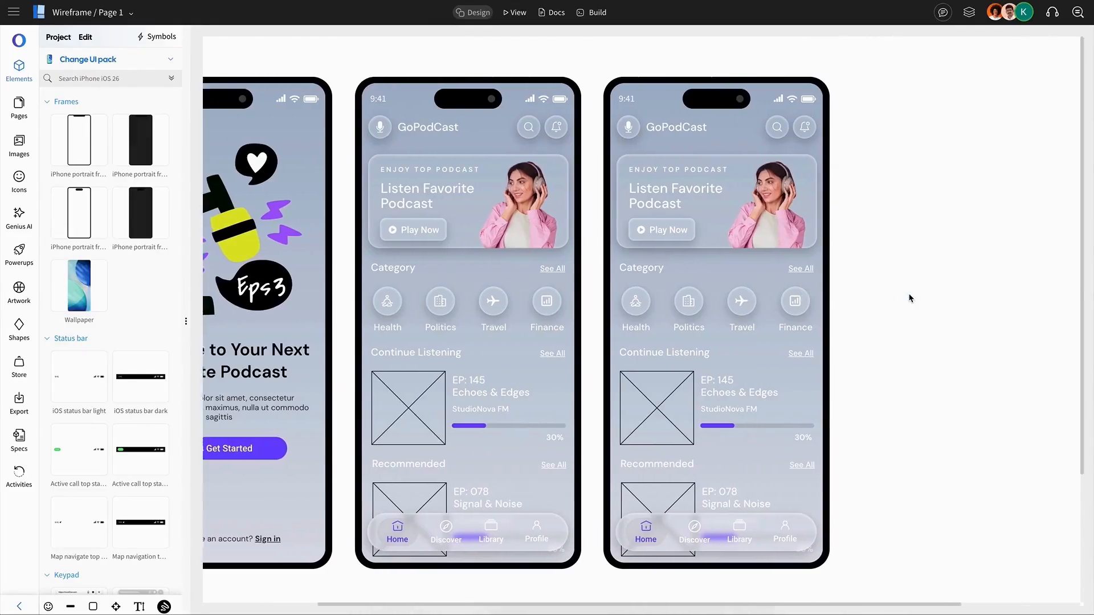
left_click(625, 265)
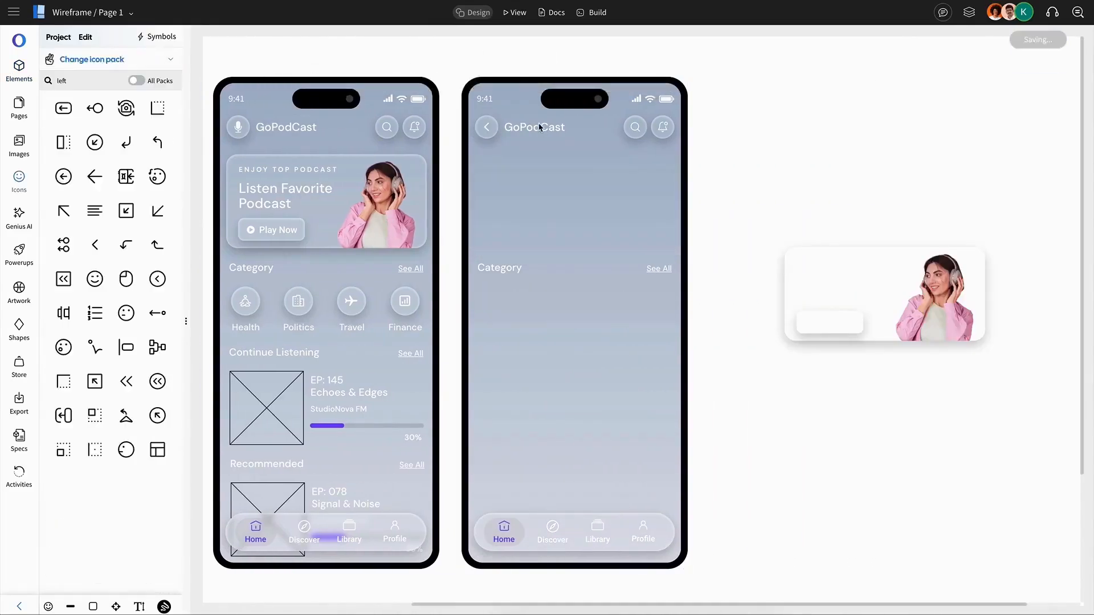
Step: Centre the third screen's title text between the header buttons and change it to "Podcast Player"
left_click(664, 83)
left_click(558, 131)
mouse_move(571, 127)
left_mouse_down()
mouse_move(599, 127)
mouse_move(586, 133)
left_mouse_up()
left_click(563, 85)
left_click(563, 84)
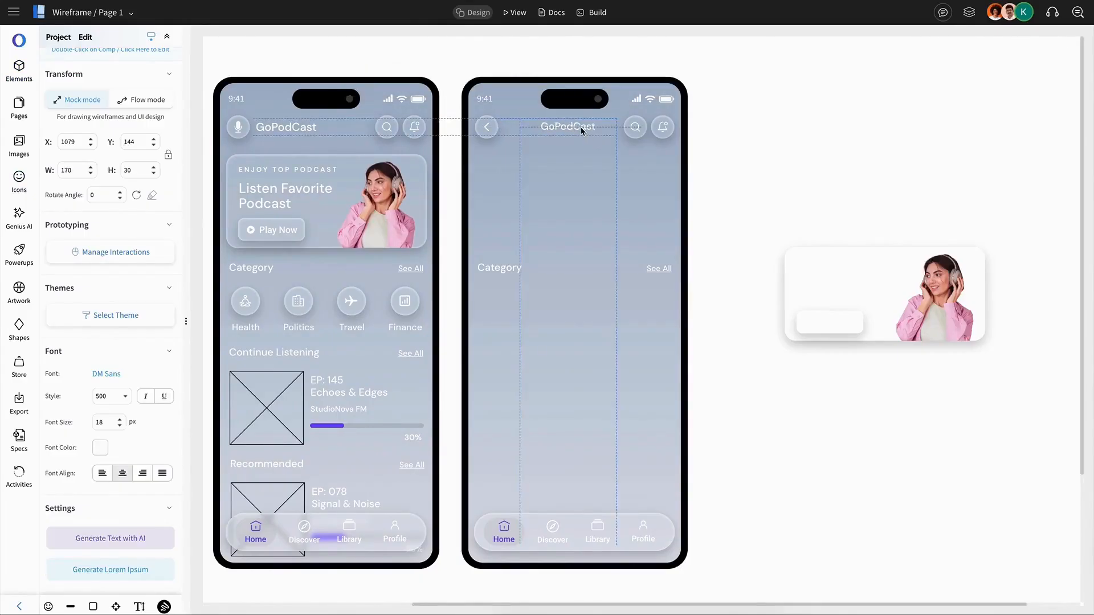
double_click(582, 131)
type("Po")
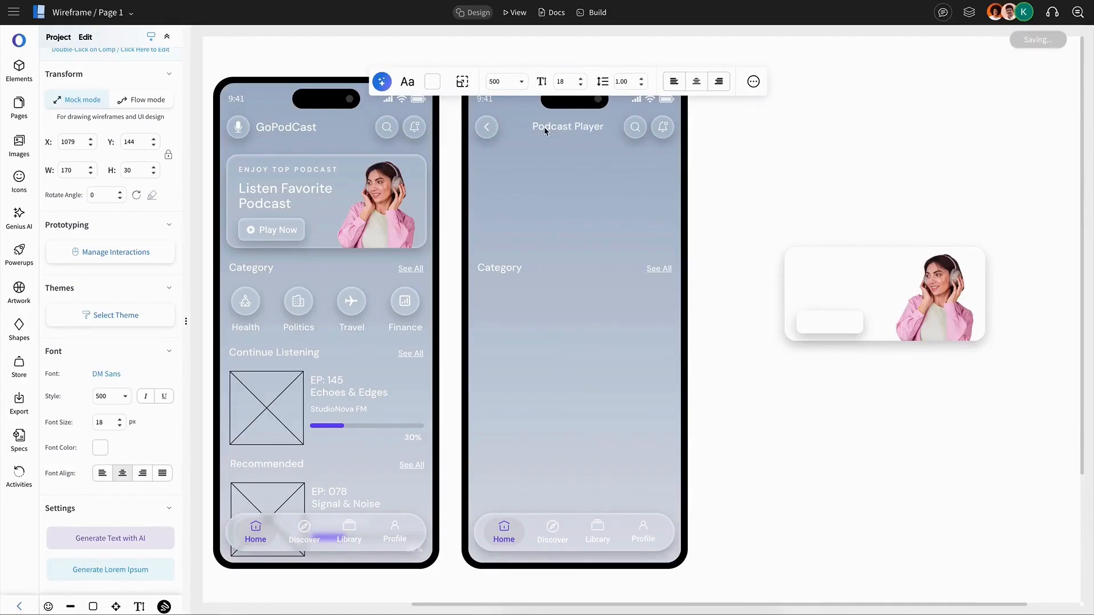
Step: Delete the search button from the third screen's header and replace the bell icon with vertical three dots
left_click(635, 126)
key("Delete")
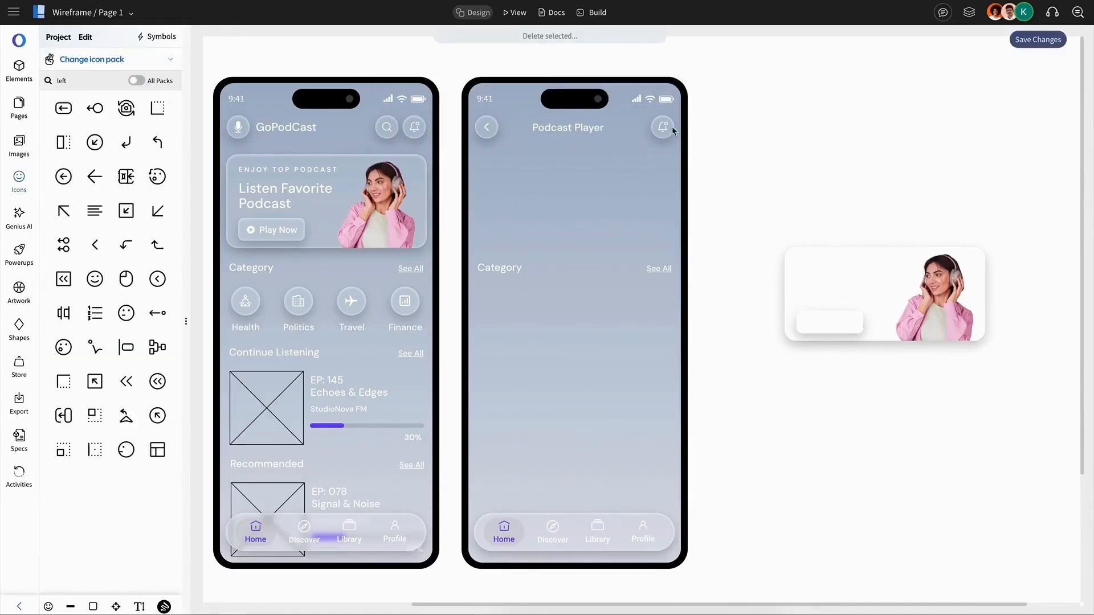
double_click(665, 130)
left_click(535, 85)
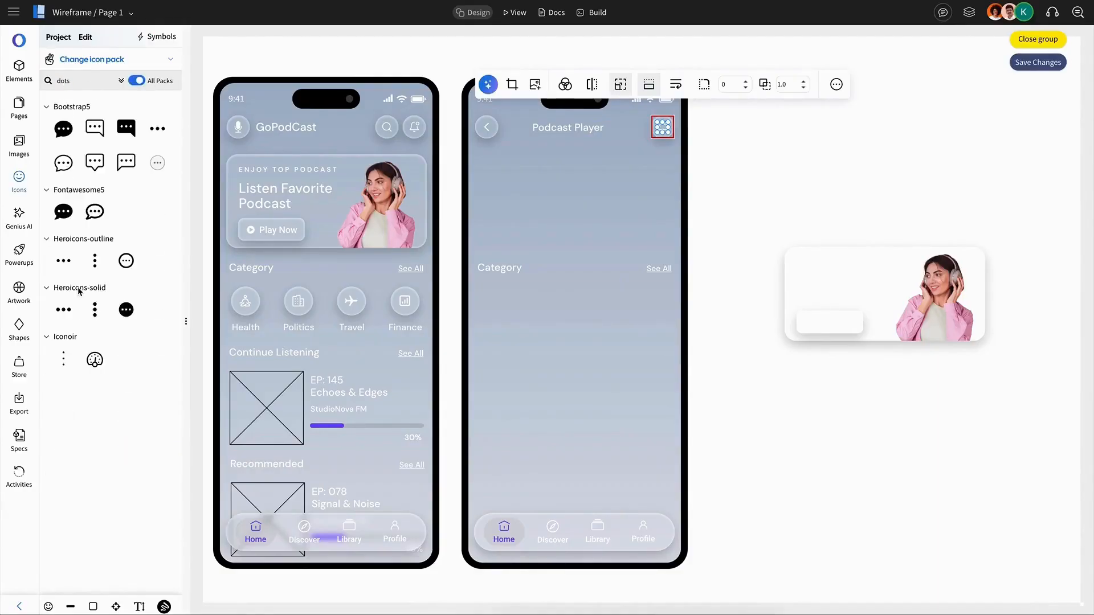
left_click(95, 261)
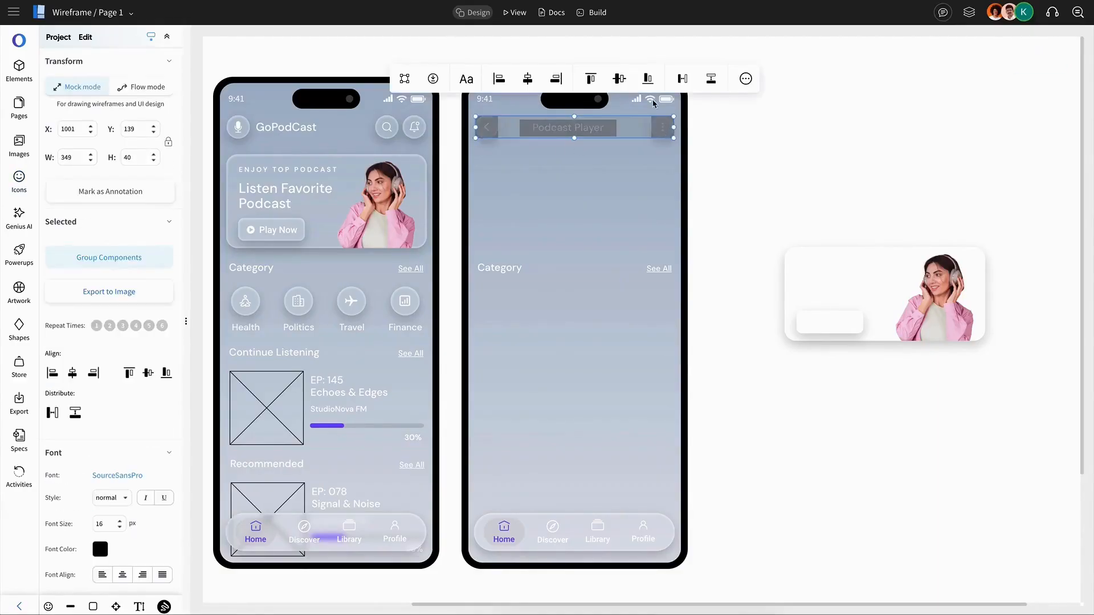
Step: Distribute the third screen's header items evenly and group them, and remove the Category heading row
left_click(684, 79)
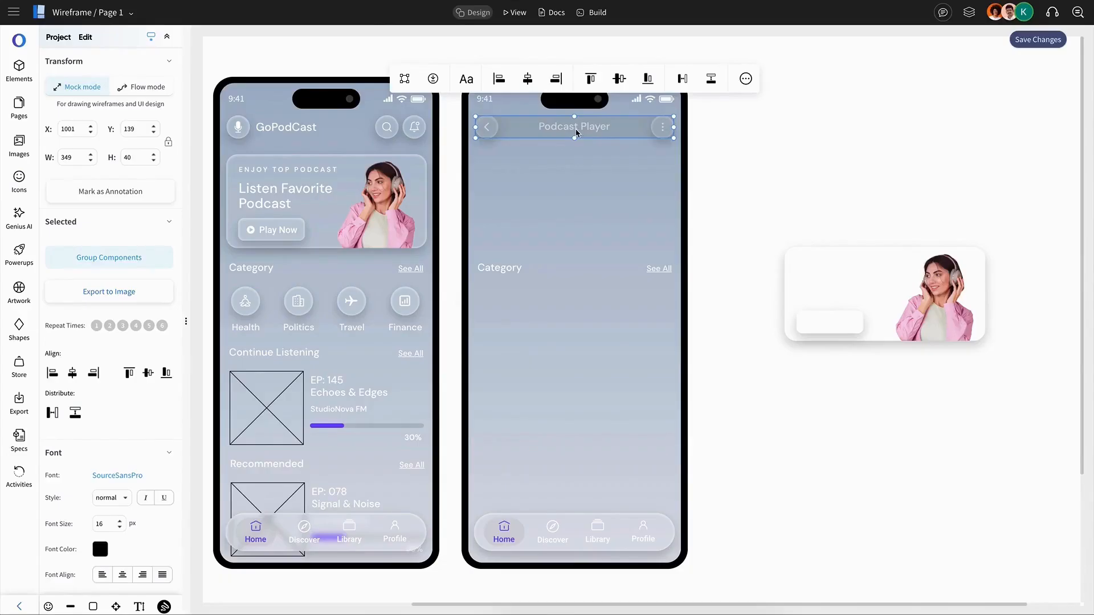
left_click_drag(576, 133, 578, 132)
key("ctrl+g")
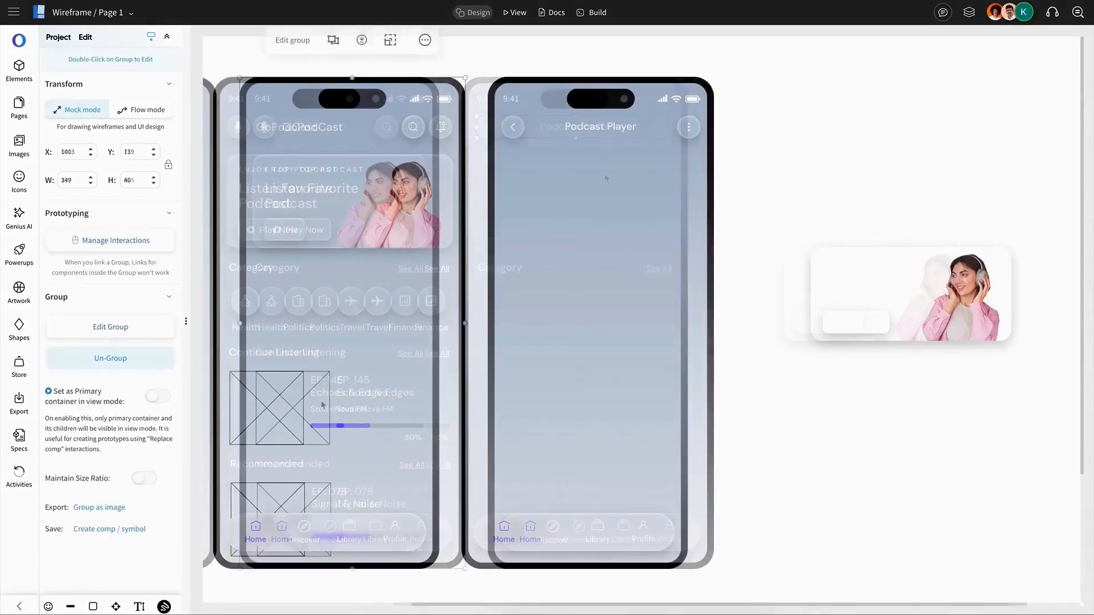
Step: Copy the Continue Listening image placeholder below the Podcast Player header and enlarge it to about 313 by 313
double_click(311, 411)
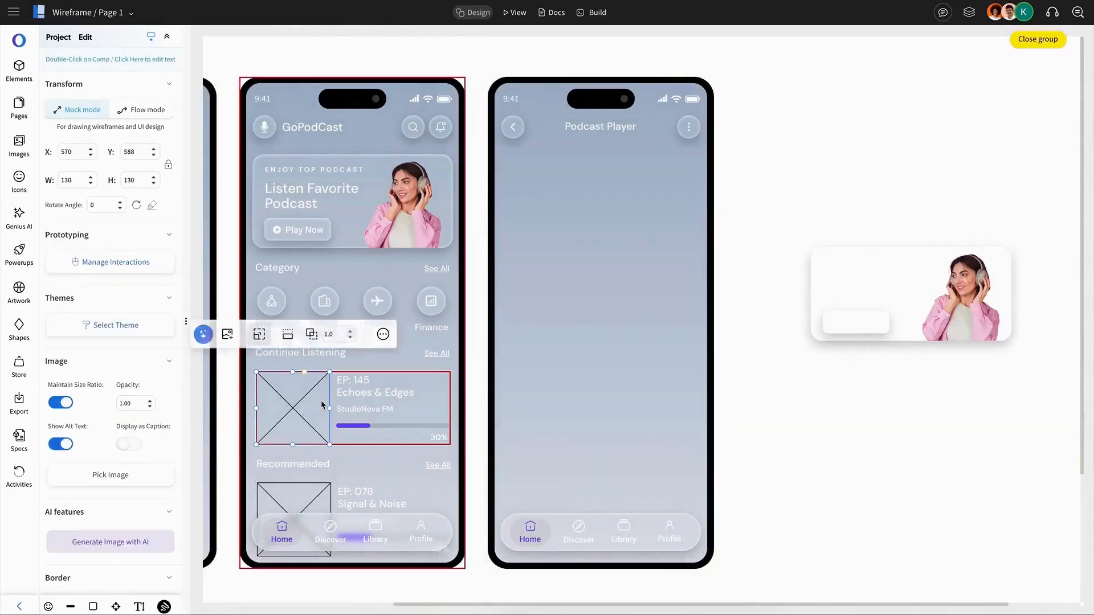
key("ctrl+c")
key("ctrl+v")
left_click_drag(312, 411, 594, 212)
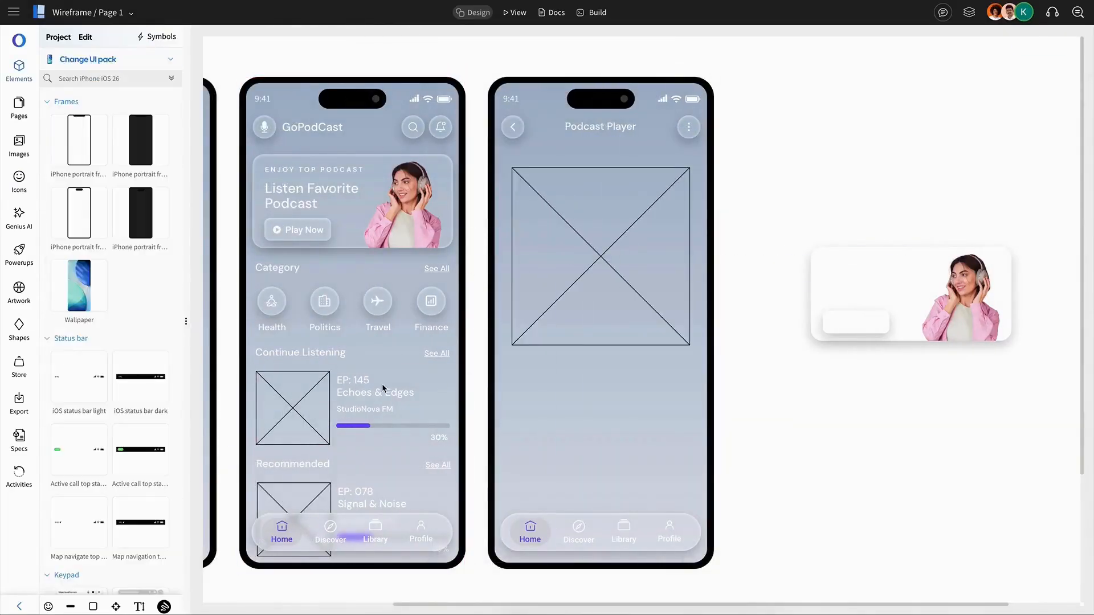
Step: Copy the "EP: 145 Echoes & Edges" text from the home screen to below the player's image placeholder
left_click(388, 390)
key("ctrl+c")
key("Escape")
key("ctrl+v")
left_click_drag(399, 393, 645, 368)
left_click(732, 322)
key("ctrl+s")
Step: Centre the episode title beneath the player's image placeholder and delete that screen's bottom navigation bar
left_click(602, 367)
left_click(607, 397, "shift")
left_click(554, 45)
left_click(612, 375)
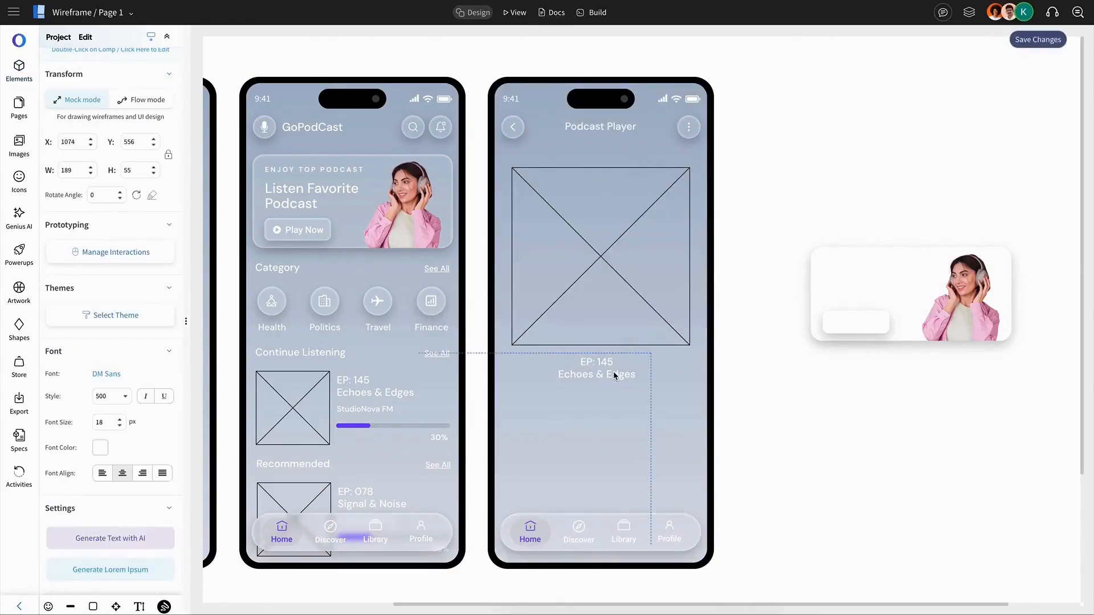
left_click(606, 517)
key("Delete")
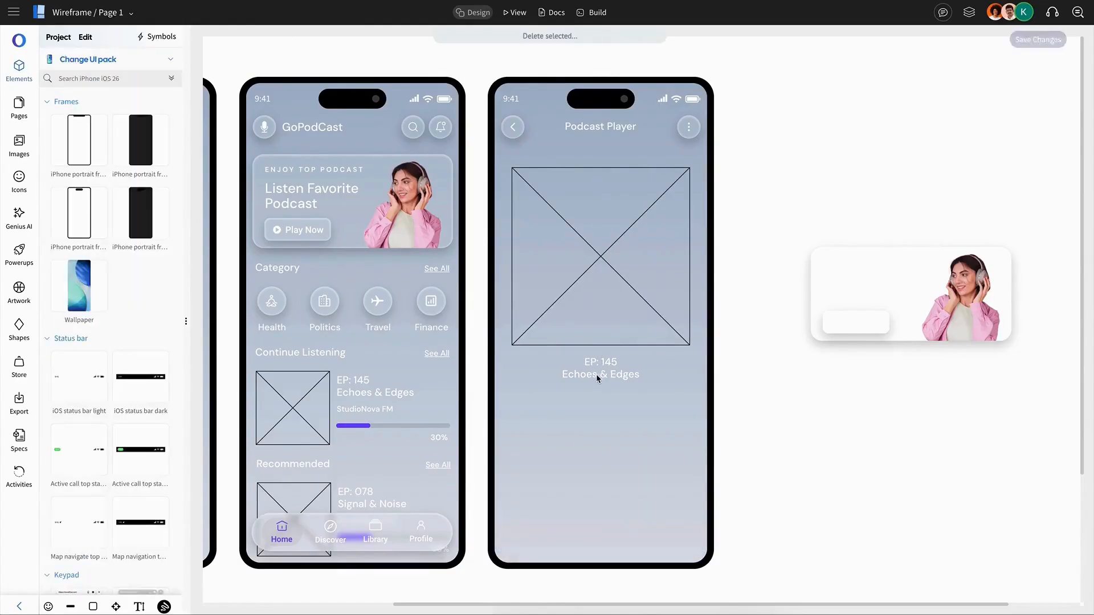
Step: Align the image placeholder, episode title and "StudioNova FM" text on the player screen to a common horizontal centre
left_click(604, 373, "shift")
left_click(638, 331, "shift")
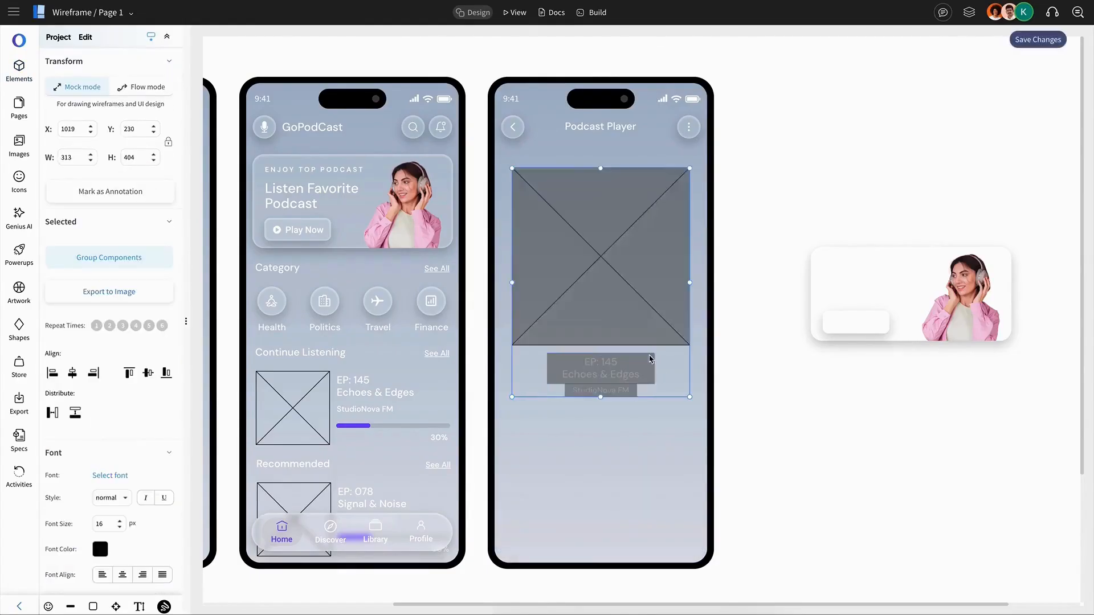
left_click(664, 364, "shift")
left_click(554, 45)
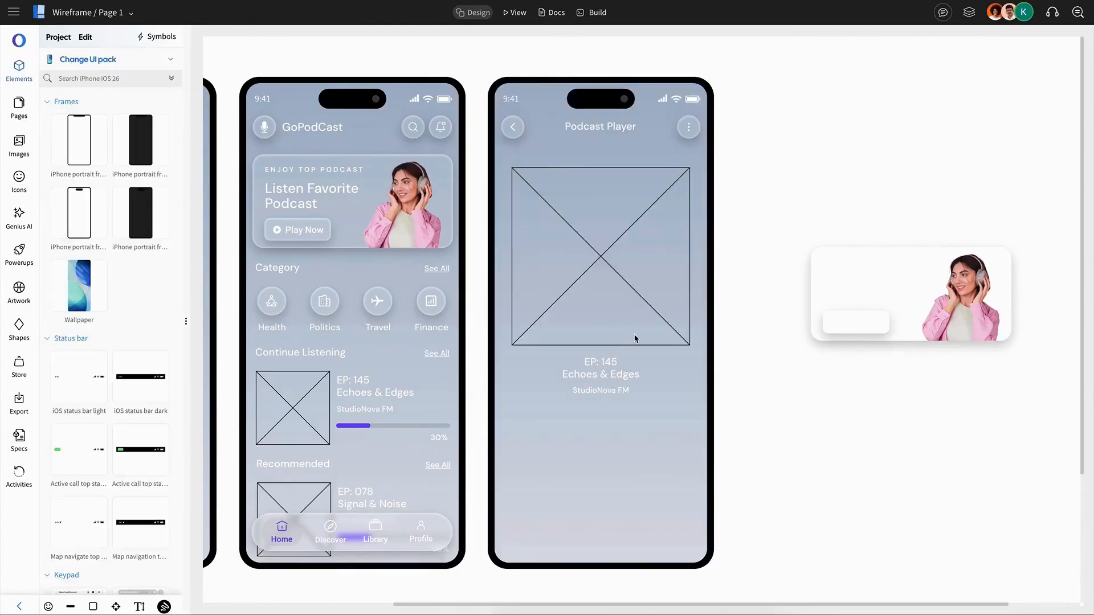
Step: Add the music player controls from the Media controls elements beneath the "StudioNova FM" text on the player screen
left_click(171, 79)
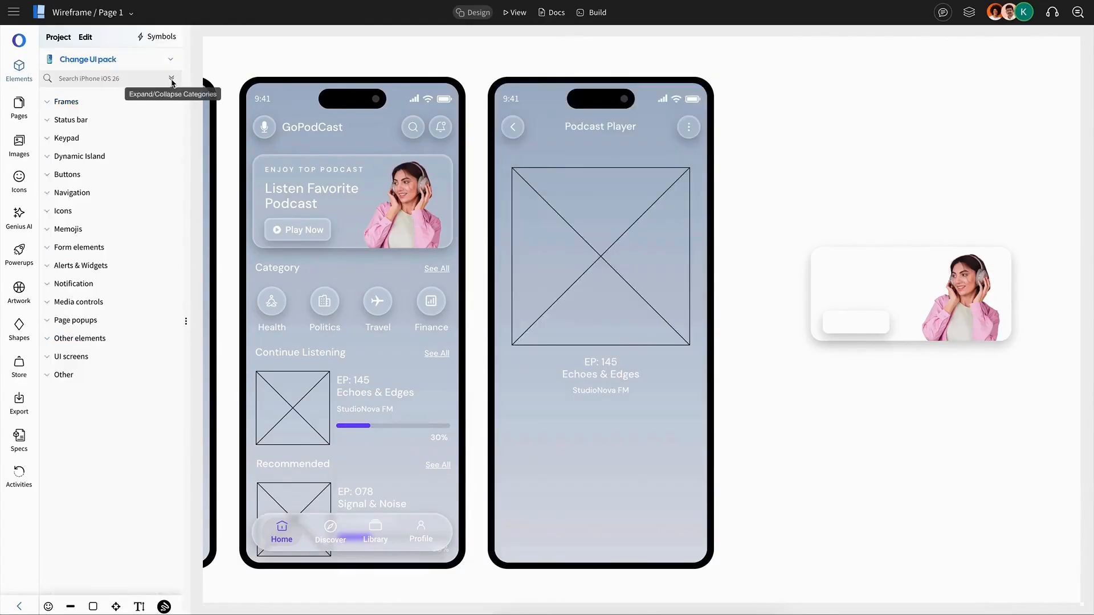
left_click(76, 302)
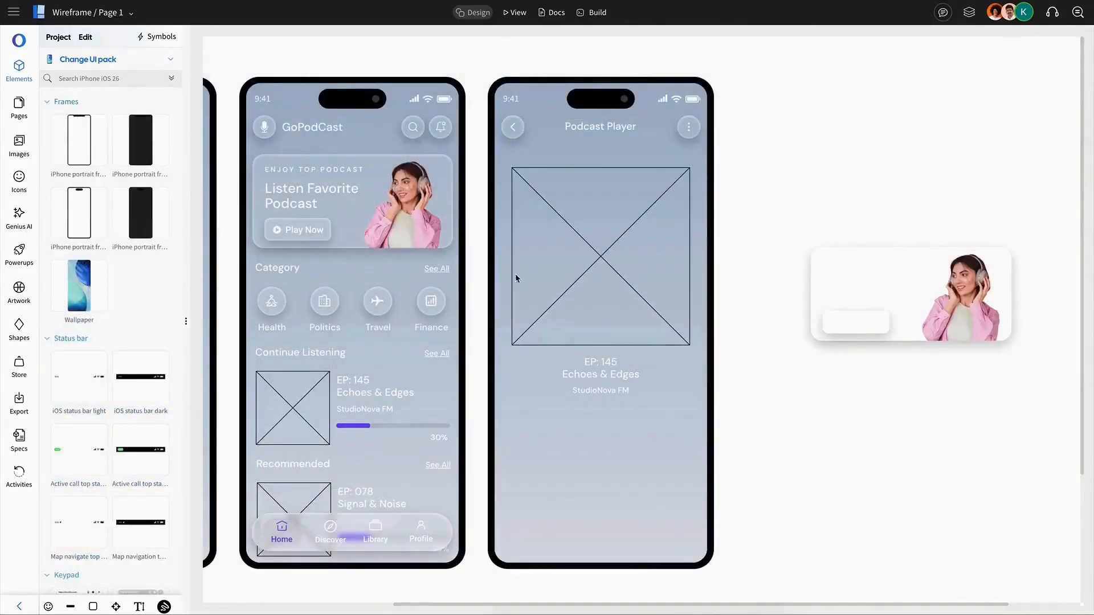
left_click(171, 79)
left_click(75, 301)
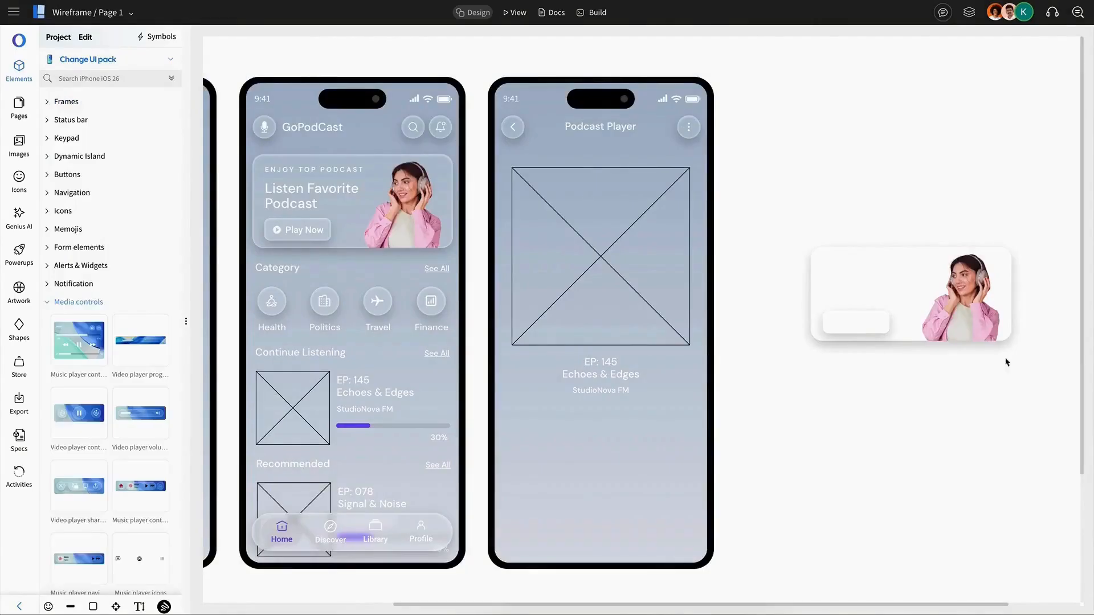
scroll(652, 327, "down", 1)
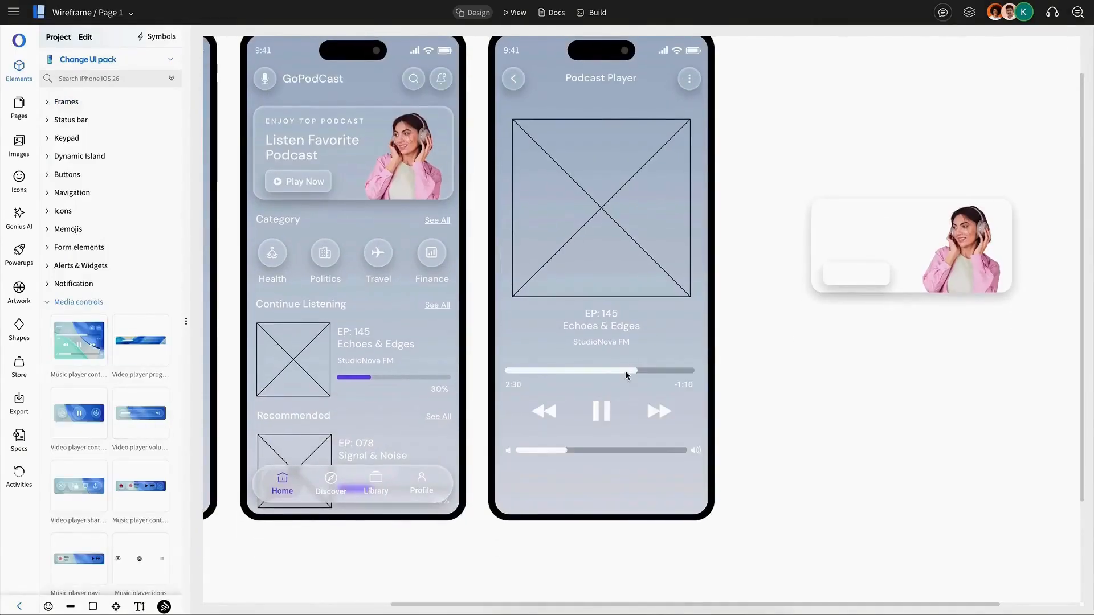
Step: Replace the player's playback progress bar with the audio waveform image, placed above the time labels
left_click(600, 376)
left_click(473, 337)
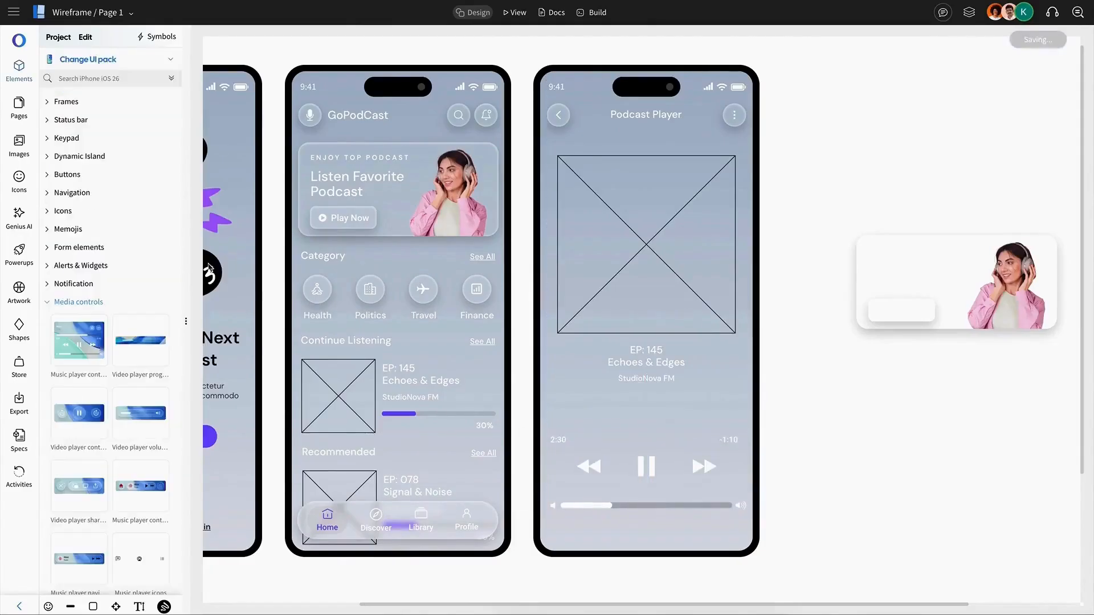
left_click(18, 145)
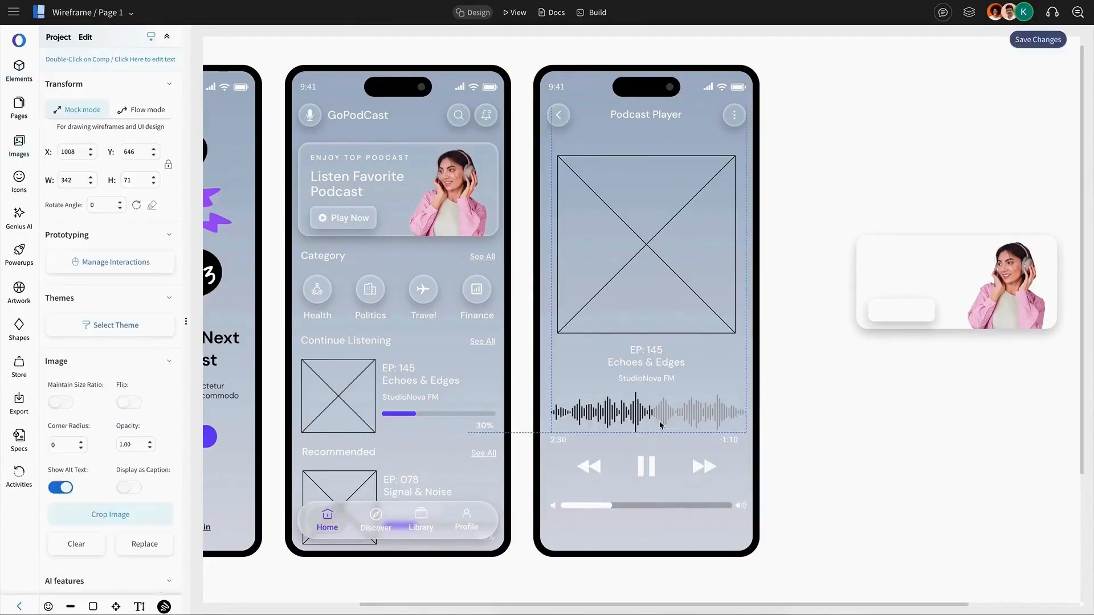
left_click_drag(659, 422, 669, 418)
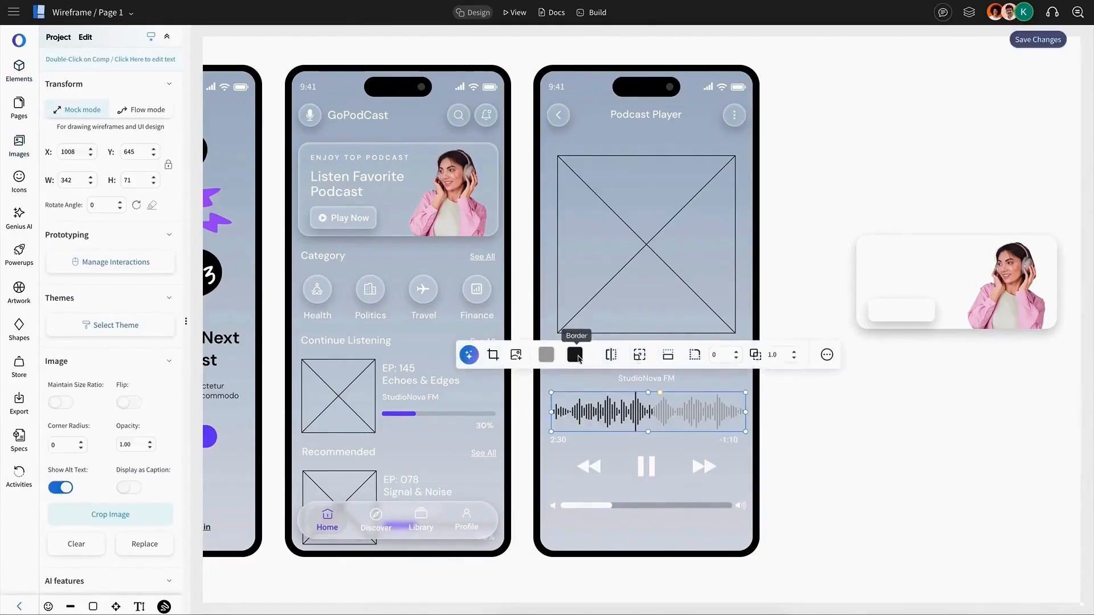
Step: Recolour the waveform with purple for the played part and light grey for the remaining part
left_click(577, 356)
left_click(625, 395)
left_click(623, 413)
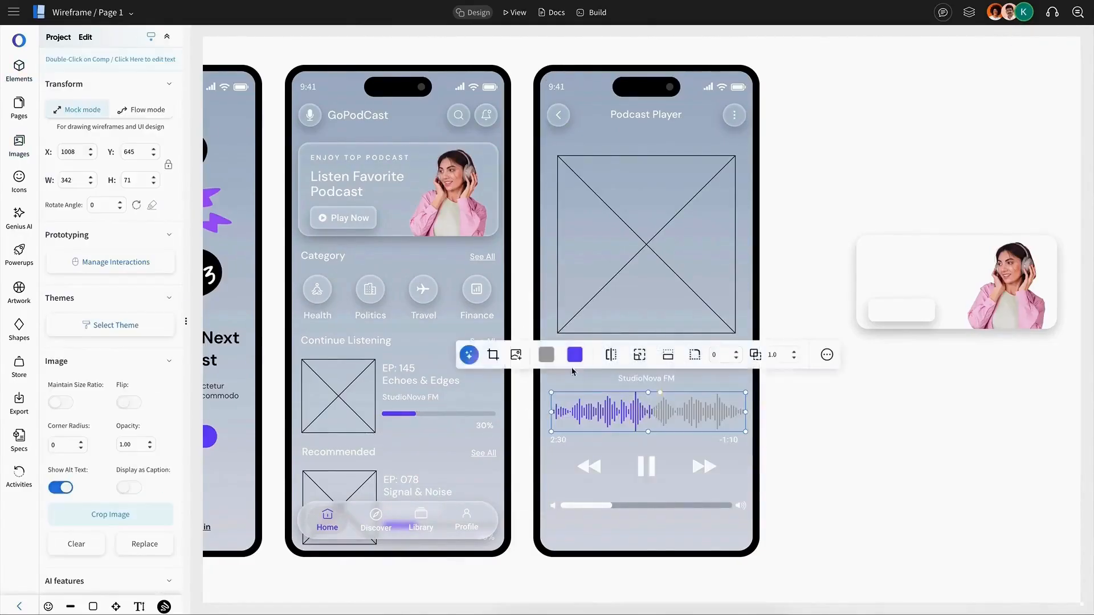
left_click(547, 355)
left_click(573, 395)
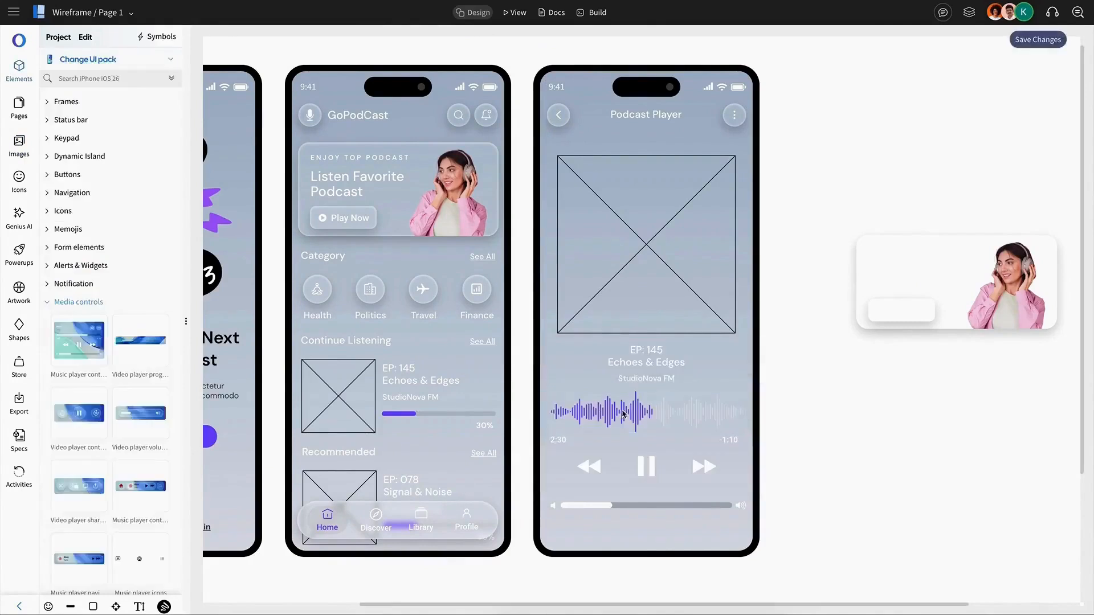
Step: Narrow the waveform slightly and centre it on the player screen
left_click(675, 420)
left_click(745, 413)
left_click(743, 413)
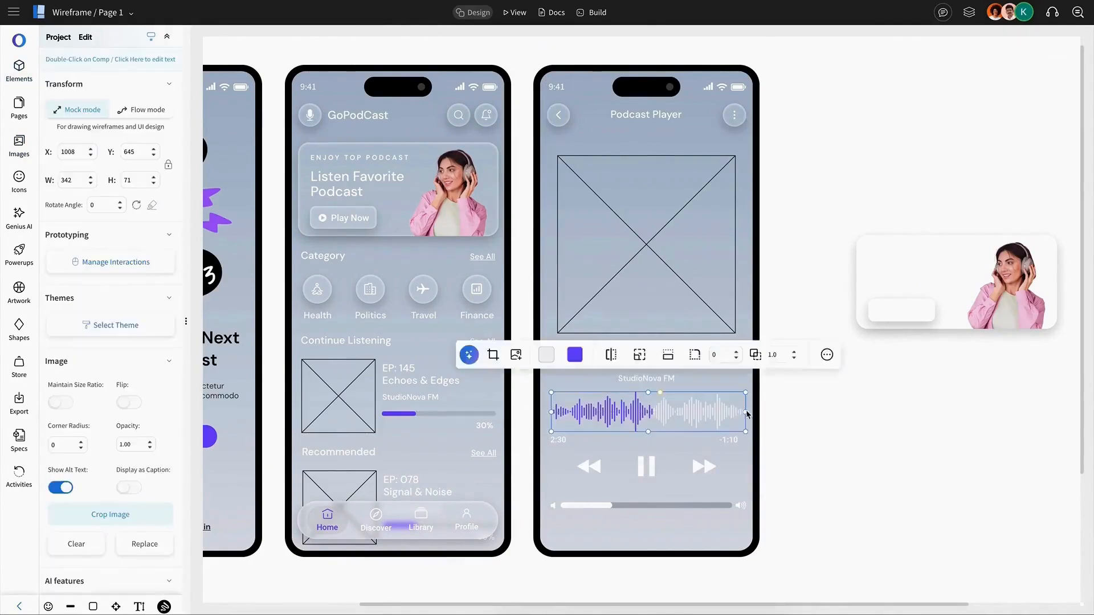
left_click_drag(746, 412, 740, 411)
left_click_drag(707, 414, 709, 411)
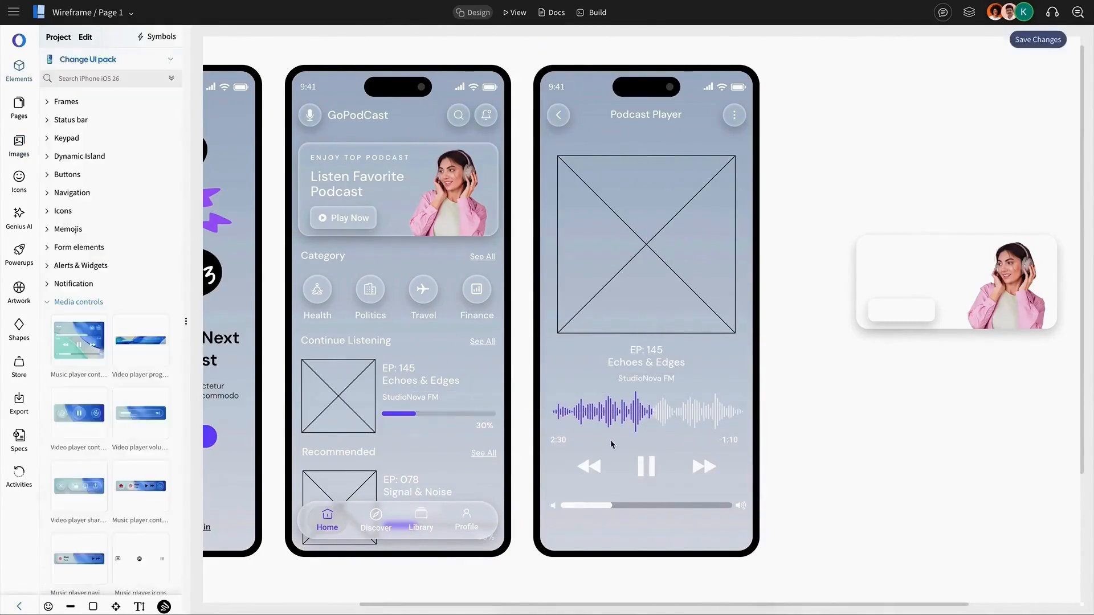
Step: Move the elapsed-time label closer to the waveform and align the tops of both time labels
left_click_drag(561, 440, 561, 437)
left_click(731, 440, "shift")
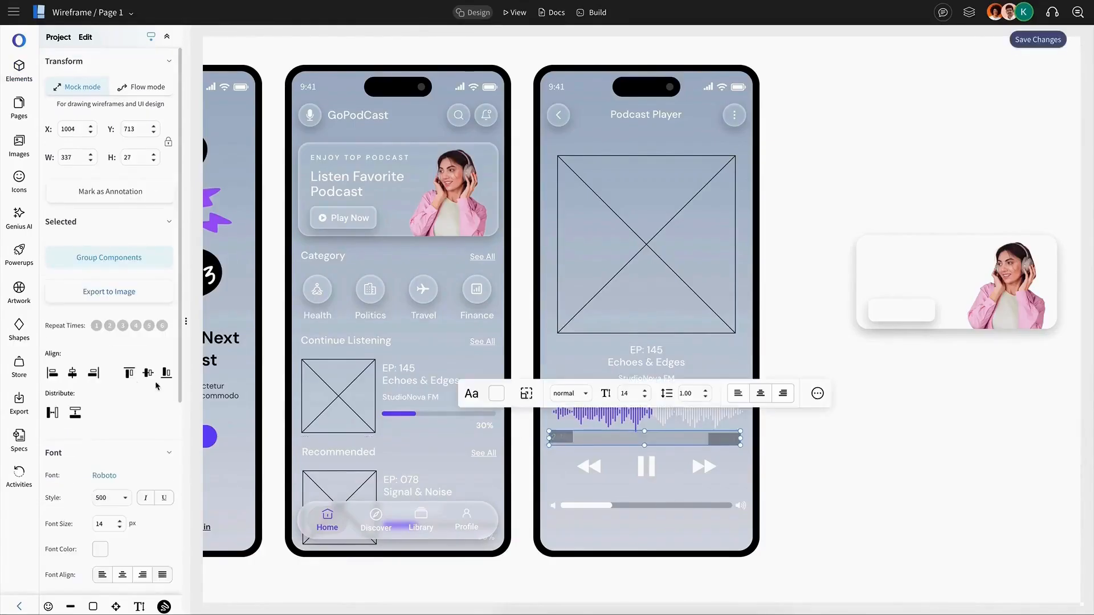
left_click(131, 374)
left_click(639, 462)
Step: Copy the "Continue Listening" heading to below the player's volume slider, change it to "Lyrics" and narrow its text box
left_click(345, 340)
key("ctrl+c")
key("ctrl+v")
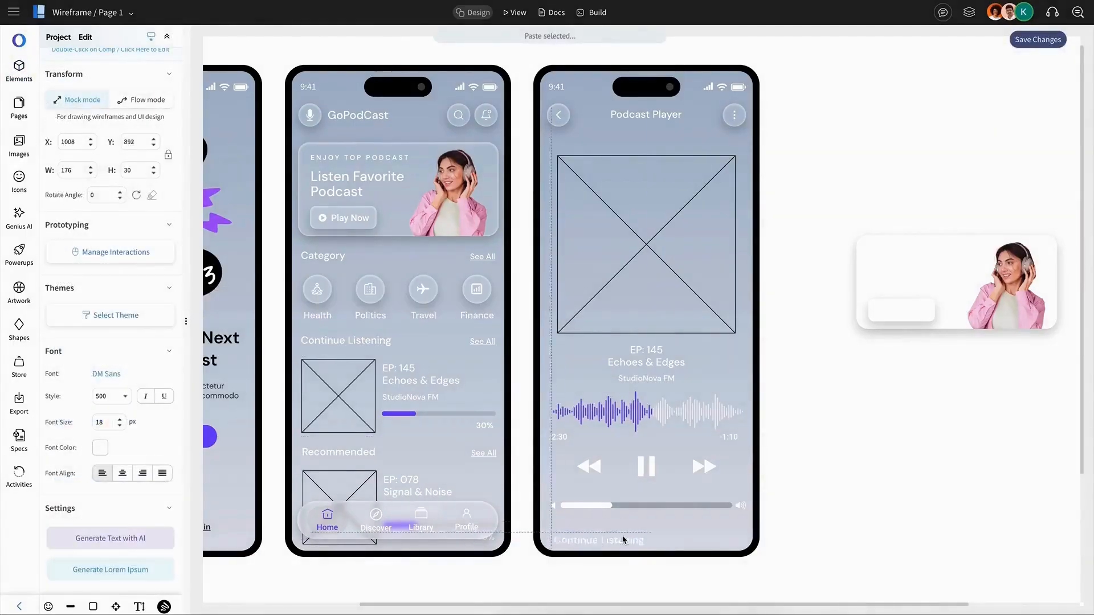
double_click(625, 535)
type("Lyrics")
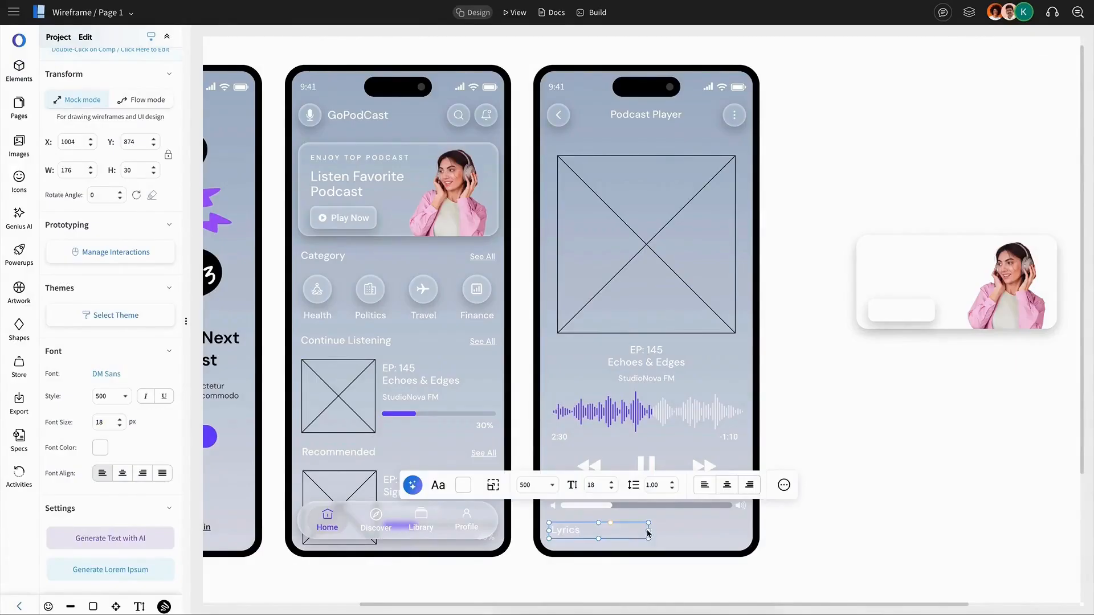
left_click_drag(647, 533, 592, 533)
Step: Add a light home indicator from the Navigation elements at the foot of the player screen and centre it horizontally
left_click(73, 193)
scroll(121, 297, "down", 10)
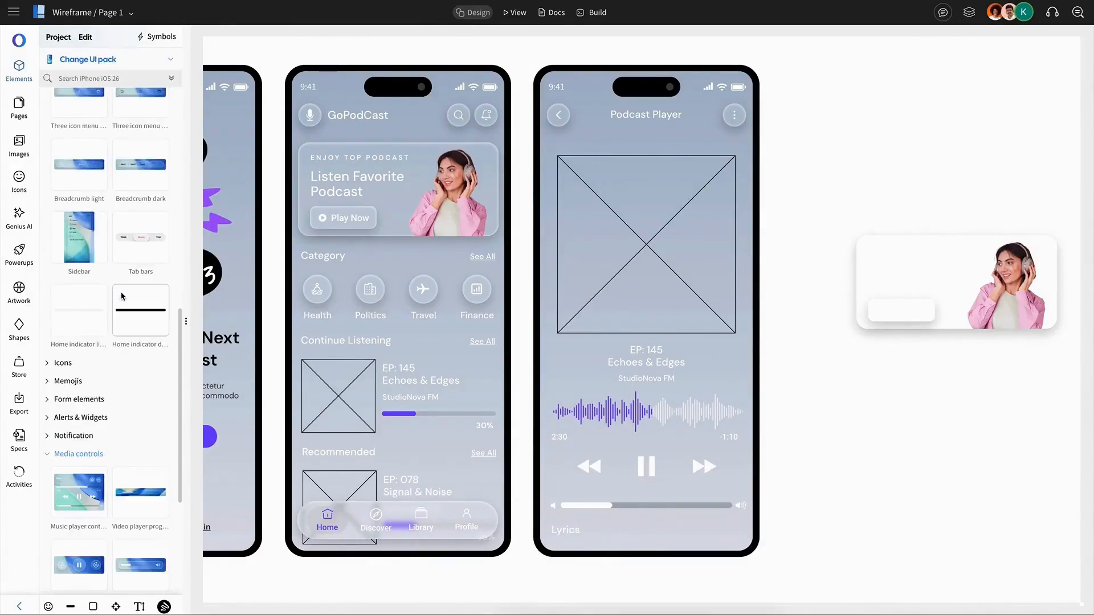
left_click_drag(79, 312, 640, 550)
left_click(672, 529, "shift")
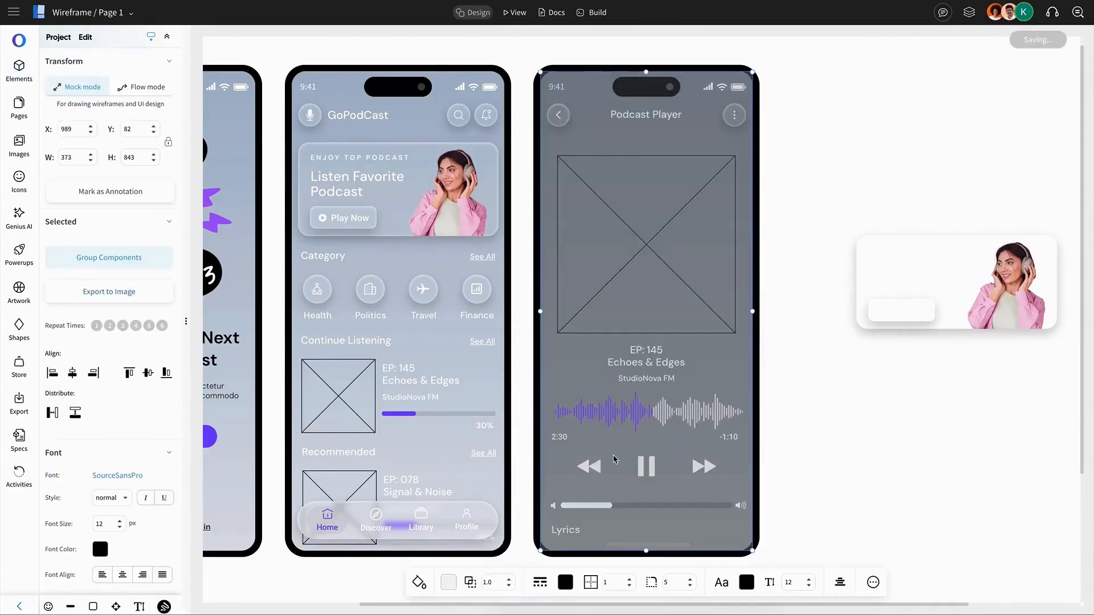
left_click(74, 373)
Step: Delete the spare banner card beside the player screen and group all of the player screen's elements
left_click(757, 555)
left_click(969, 312)
key("Delete")
mouse_move(527, 58)
left_mouse_down()
mouse_move(628, 114)
mouse_move(785, 575)
left_mouse_up()
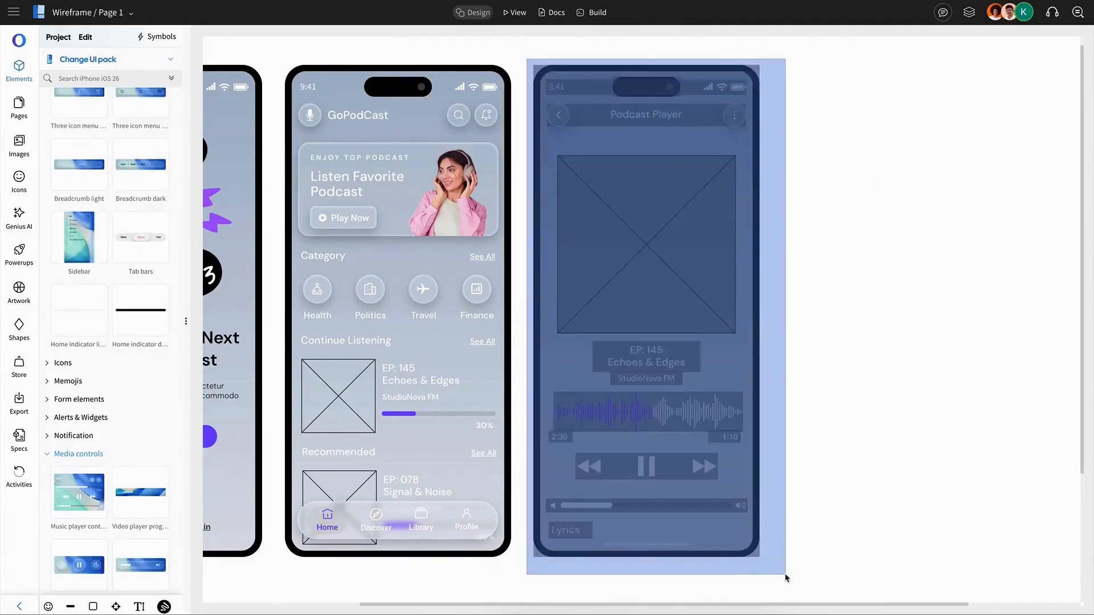
left_click(902, 374)
scroll(682, 249, "left", 1)
scroll(683, 250, "left", 2)
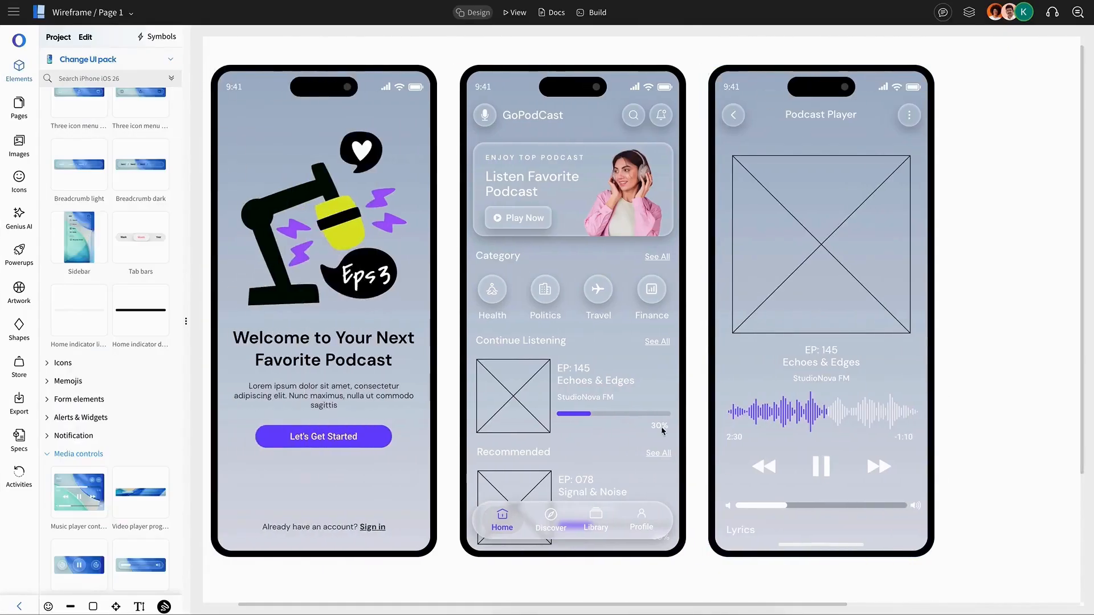
Step: Fill the Continue Listening placeholder with image 4.png and set its corner radius to 20
double_click(513, 391)
left_click(448, 323)
left_click(79, 151)
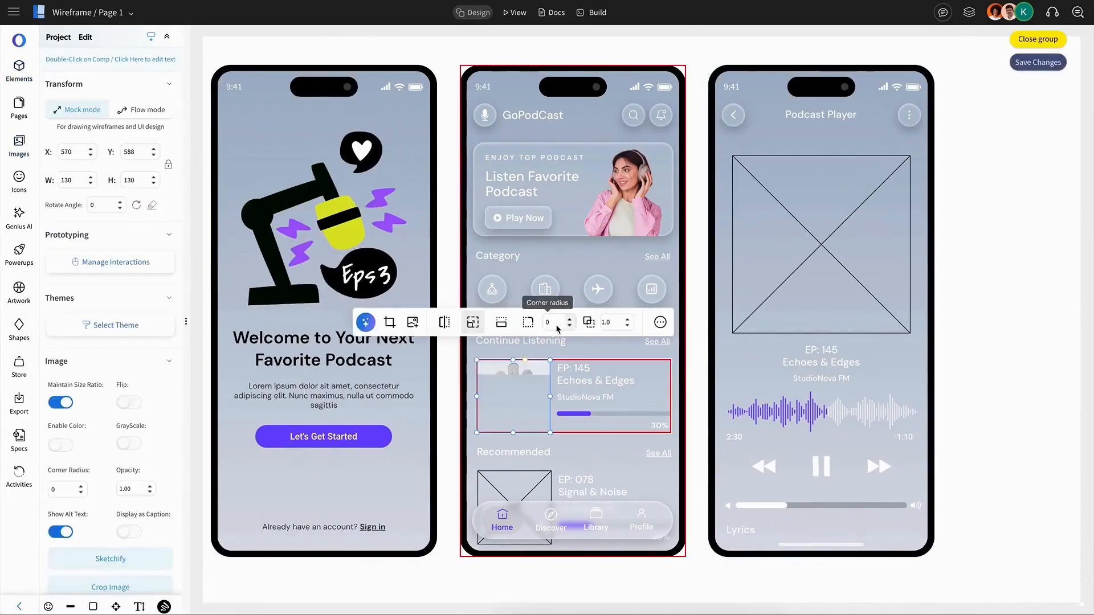
left_click(550, 323)
type("20")
left_click(696, 364)
Step: Fill the Recommended placeholder with image 5.png and set its corner radius to 20
double_click(508, 490)
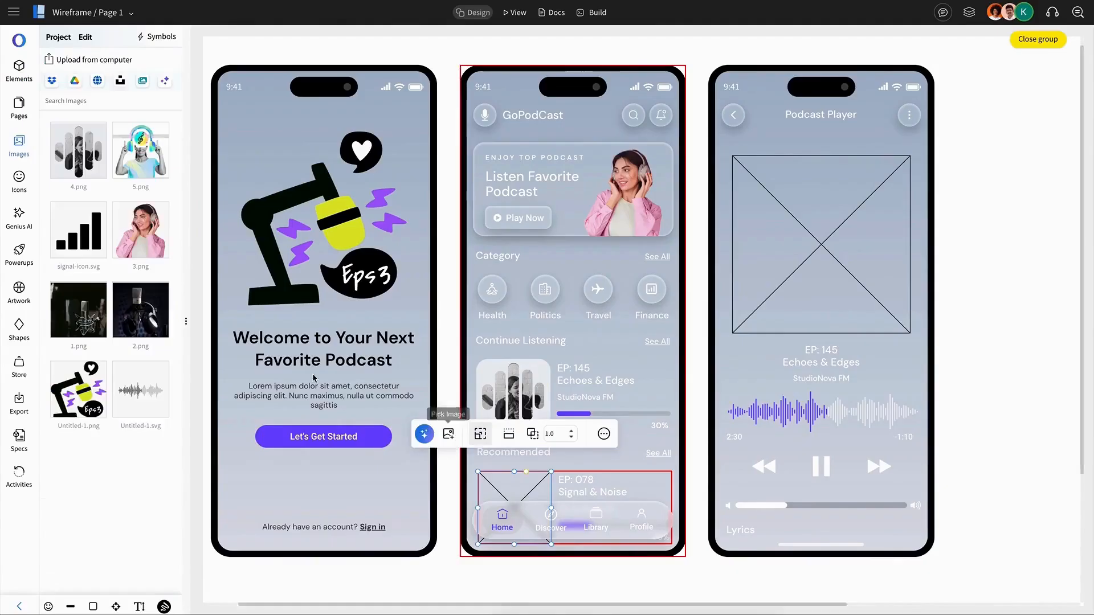
left_click(548, 436)
type("20")
left_click(696, 336)
Step: Fill the player screen's large placeholder with image 4.png and round its corners
double_click(795, 242)
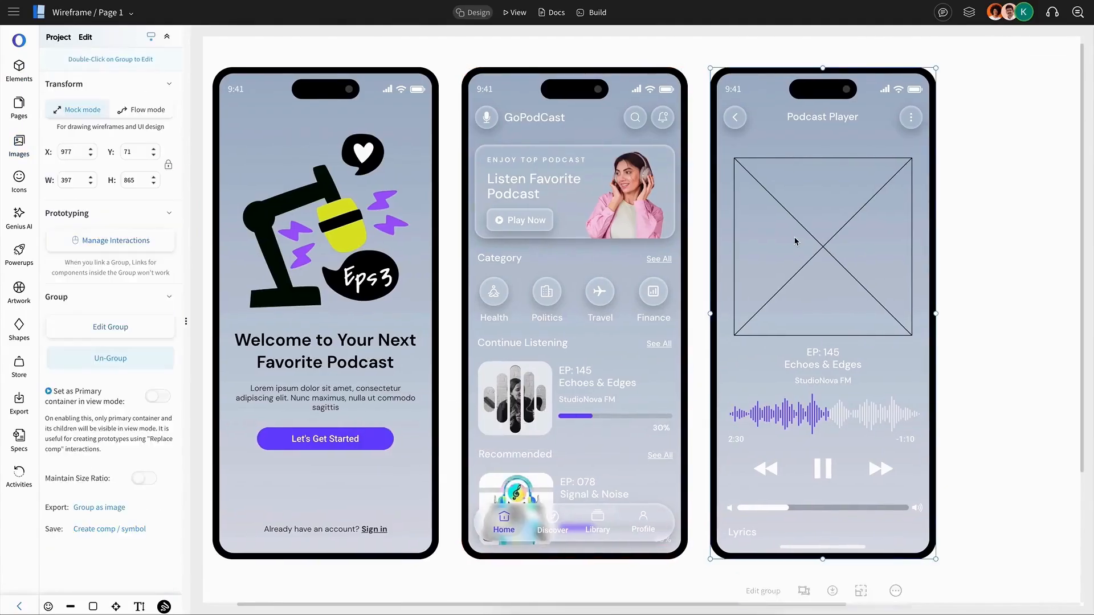
left_click(759, 119)
left_click(79, 150)
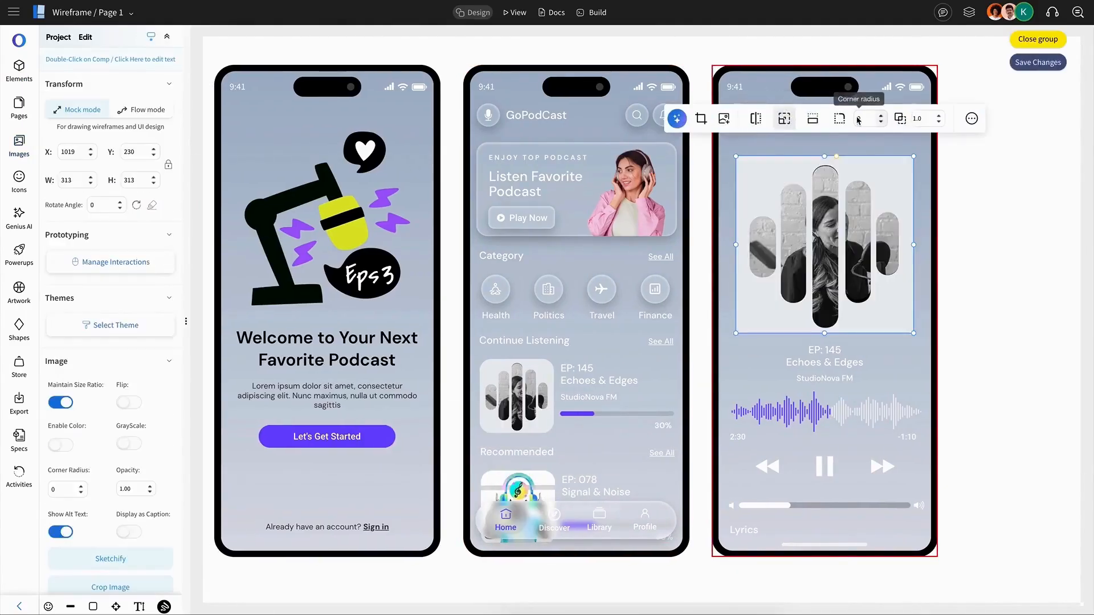
left_click(948, 205)
Step: Select all three phone screens, align them by their vertical middles and distribute them evenly horizontally
scroll(901, 211, "right", 3)
left_click(813, 219)
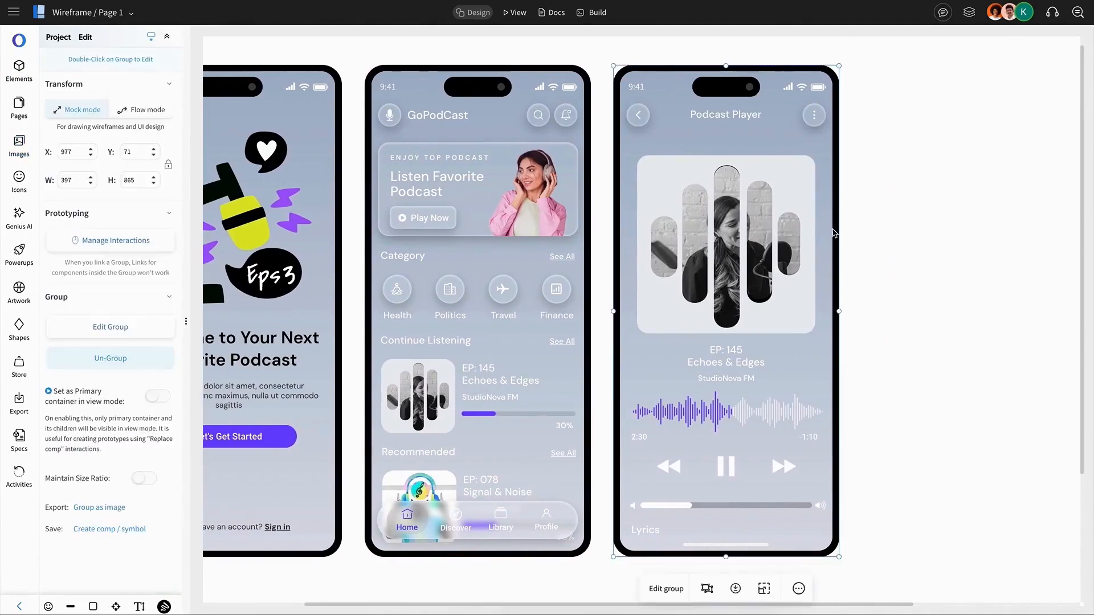
scroll(833, 232, "left", 3)
left_click(684, 240, "shift")
left_click(444, 240, "shift")
left_click(668, 591)
left_click(731, 590)
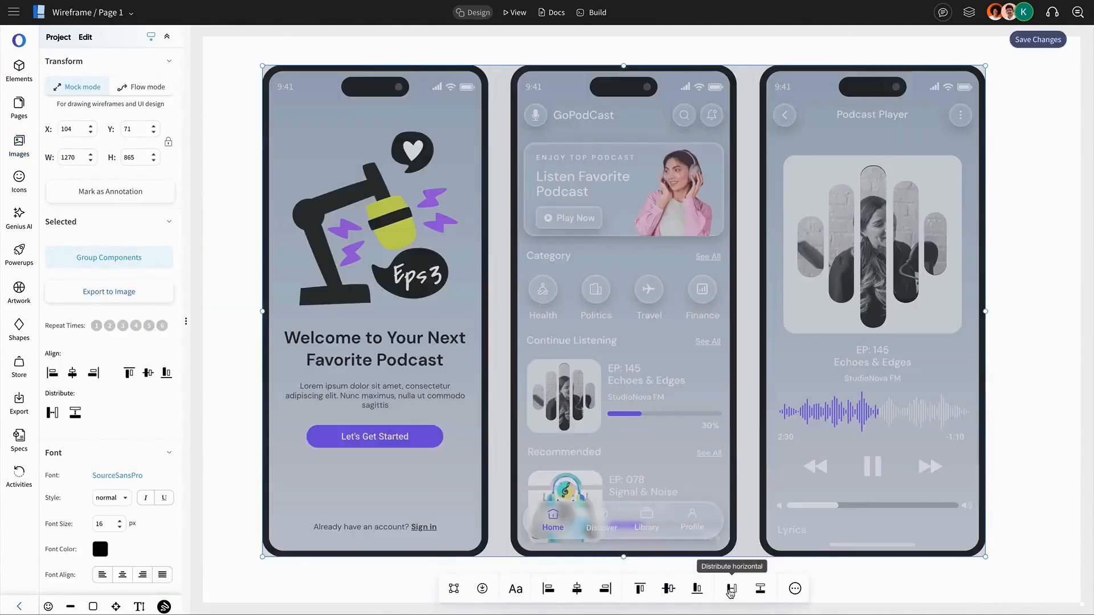
left_click(1030, 197)
scroll(1029, 198, "up", 1)
left_click(17, 67)
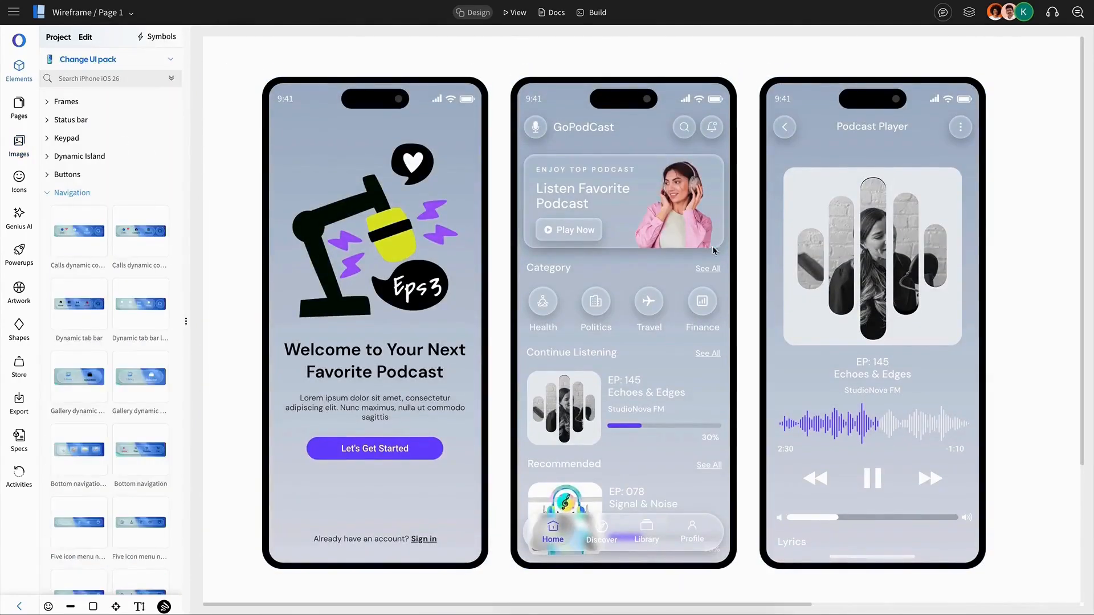